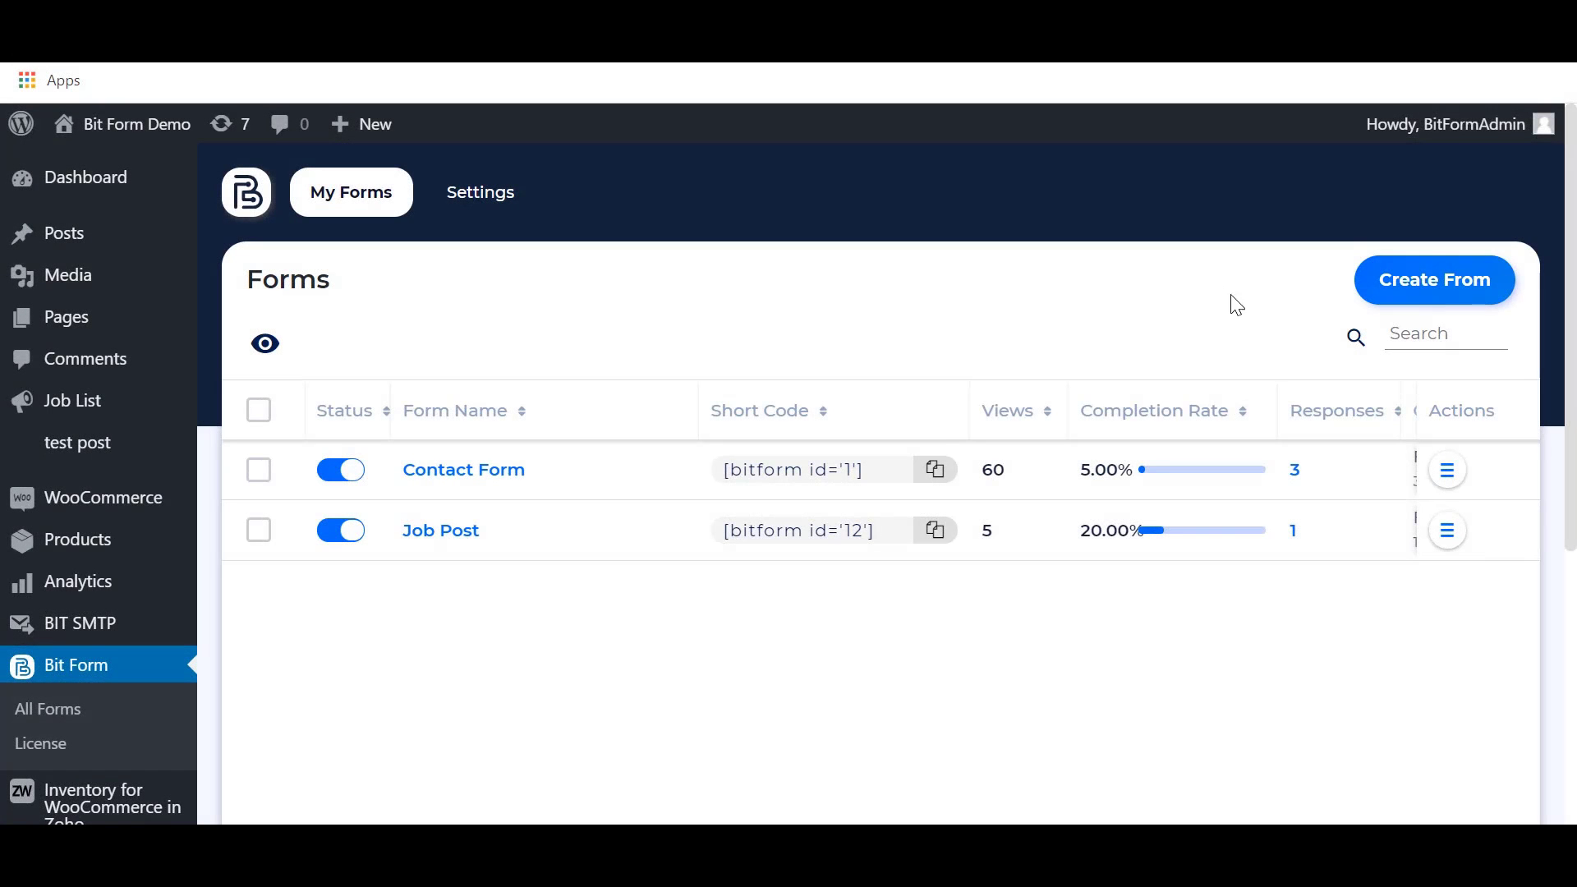
# Create a blank form and rename its title from Untitled Form to 'Product Price Calculation'.
pyautogui.click(1400, 290)
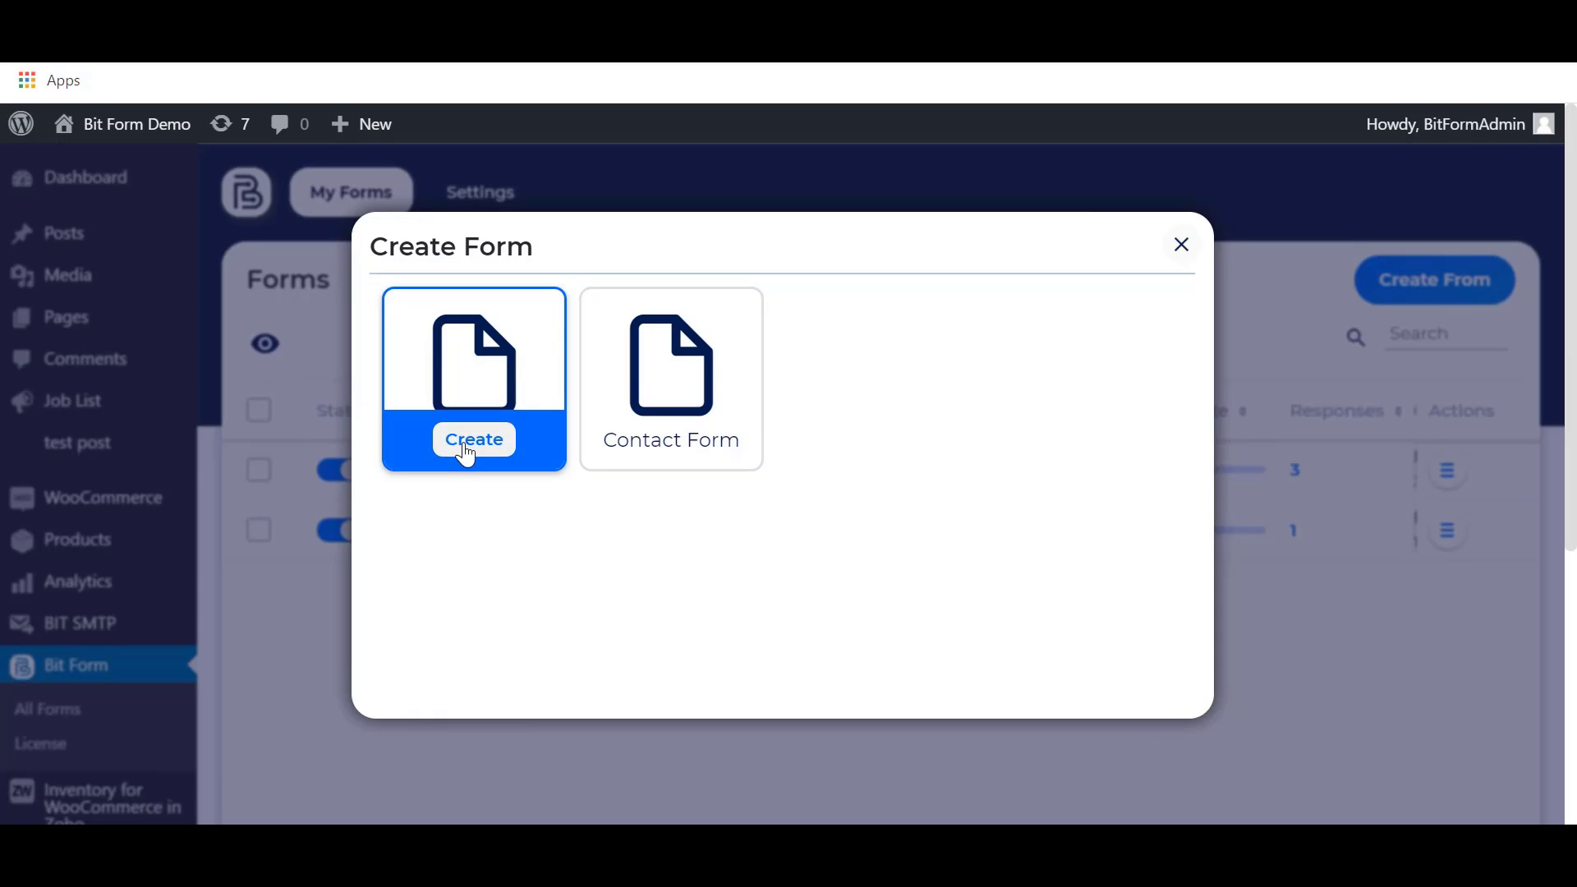
pyautogui.click(465, 451)
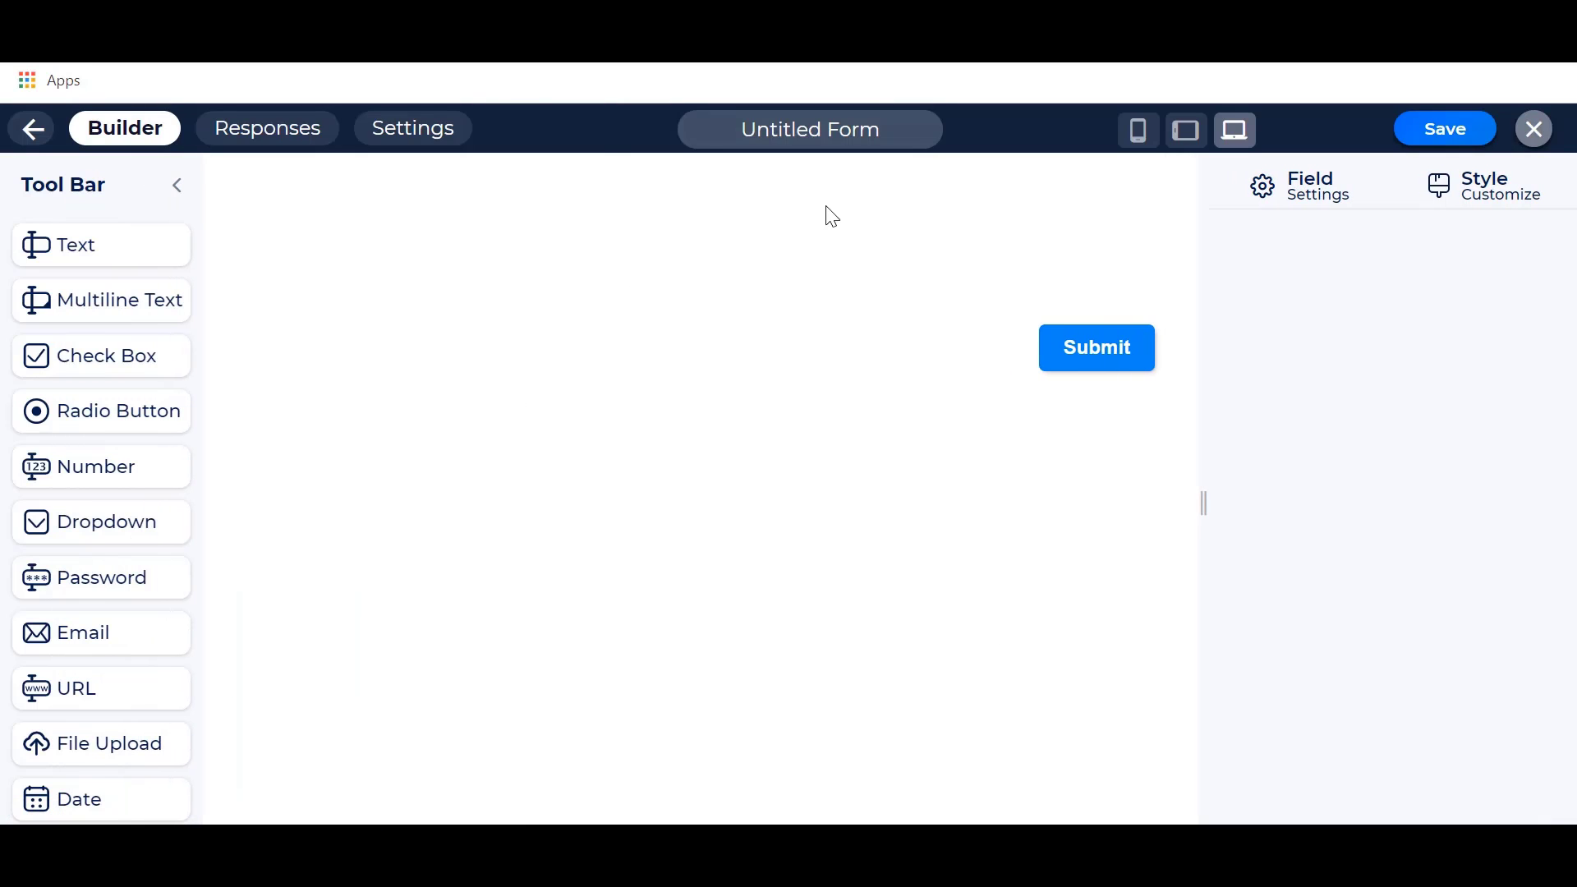
pyautogui.click(899, 136)
pyautogui.hotkey('ctrl', 'a')
pyautogui.press('BackSpace')
pyautogui.write('Pro')
pyautogui.write('dcu')
pyautogui.press('BackSpace')
pyautogui.press('BackSpace')
pyautogui.write('uct P')
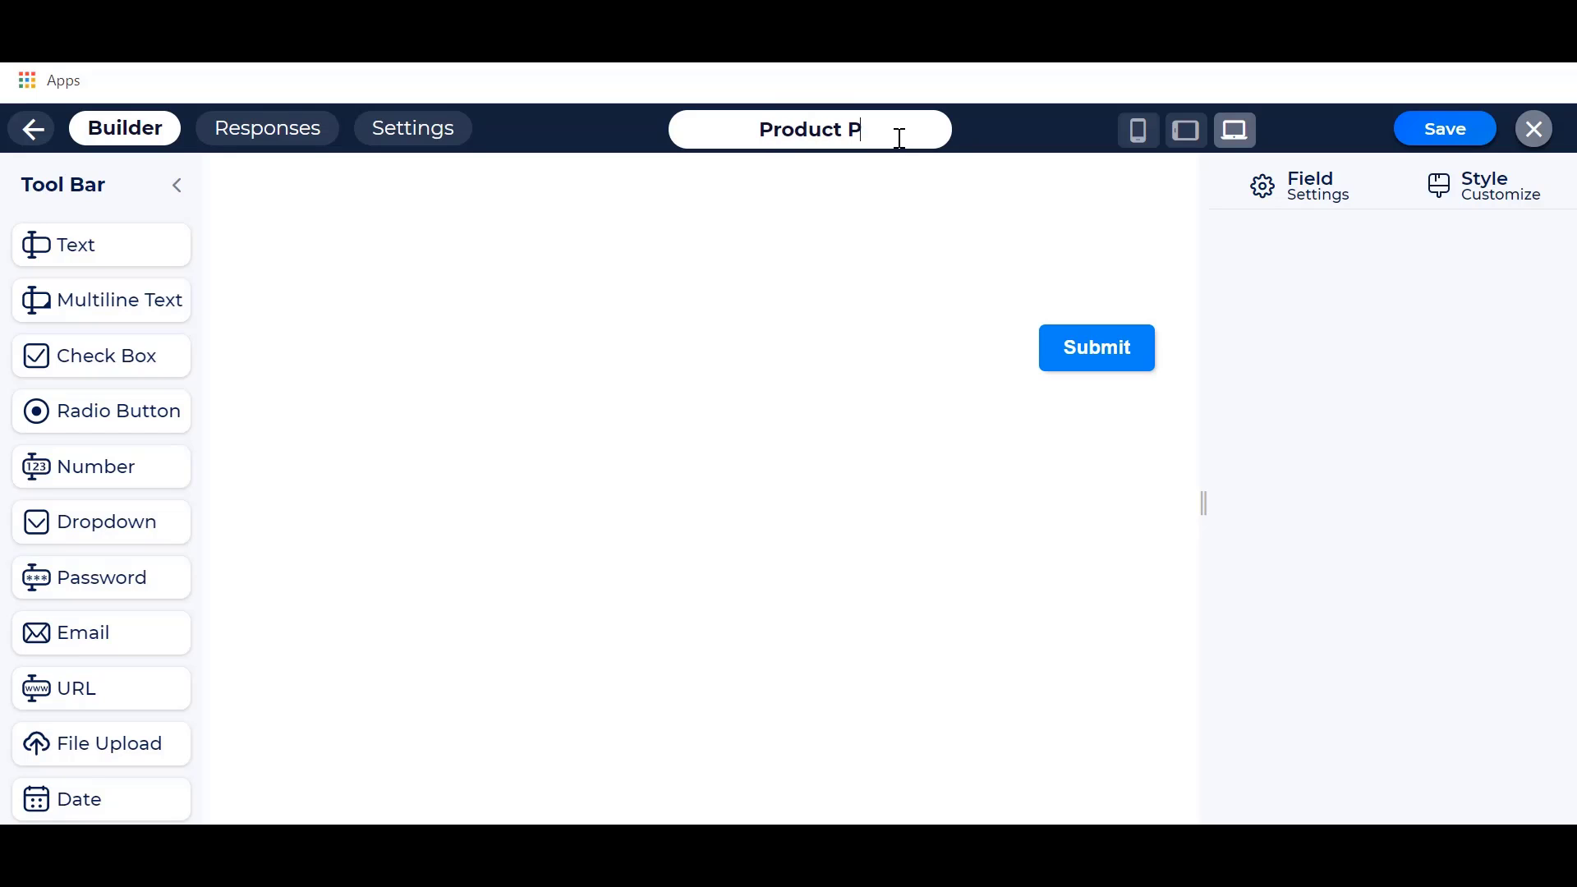
pyautogui.write('rice Cal')
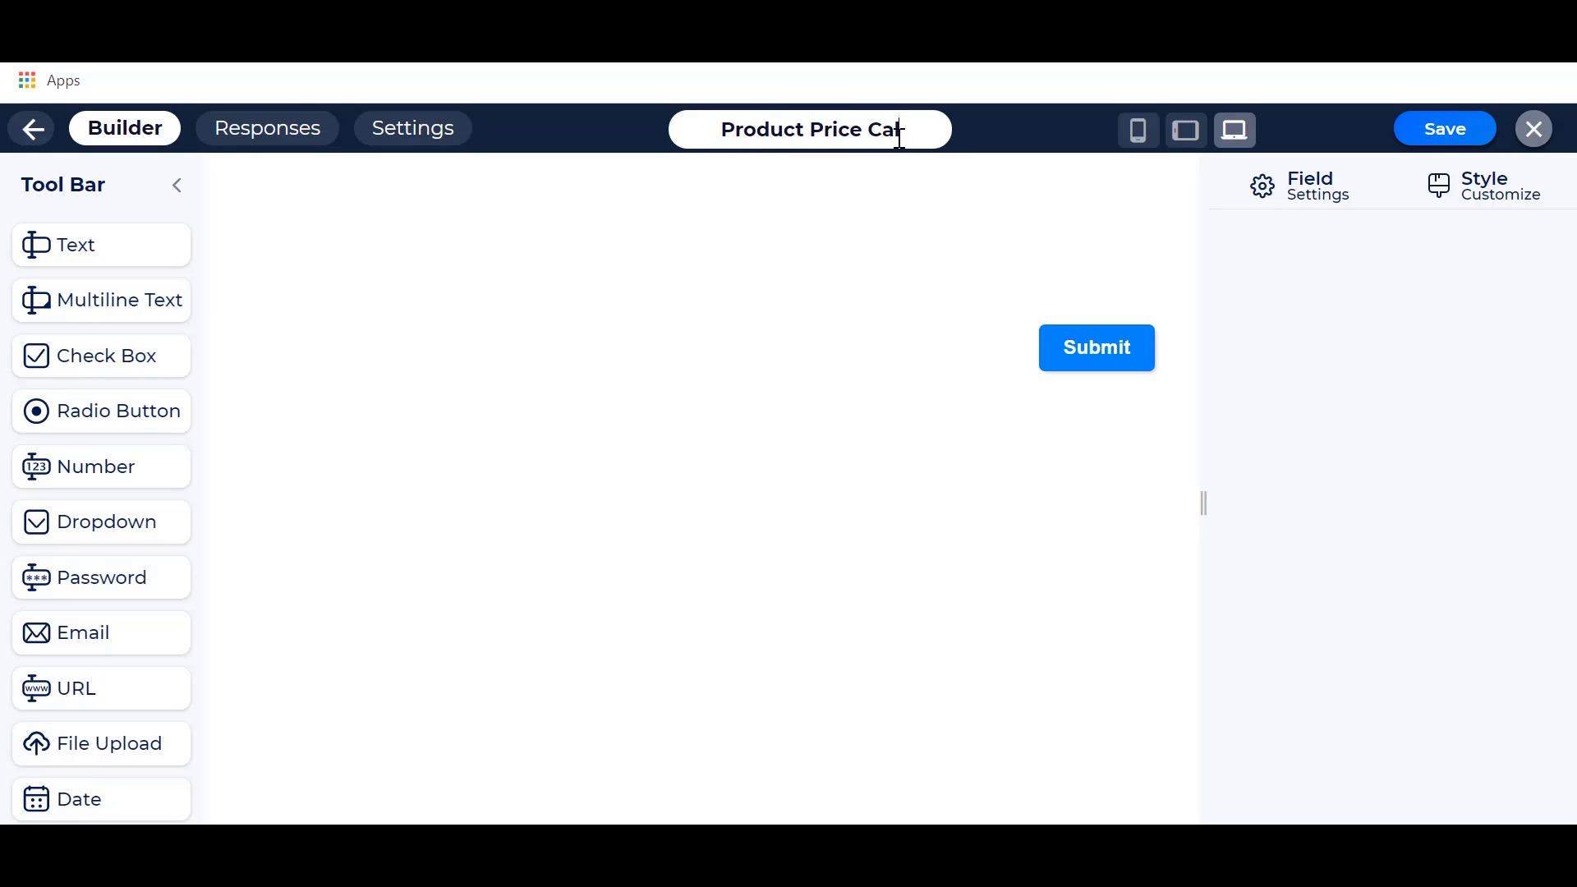
pyautogui.write('culation')
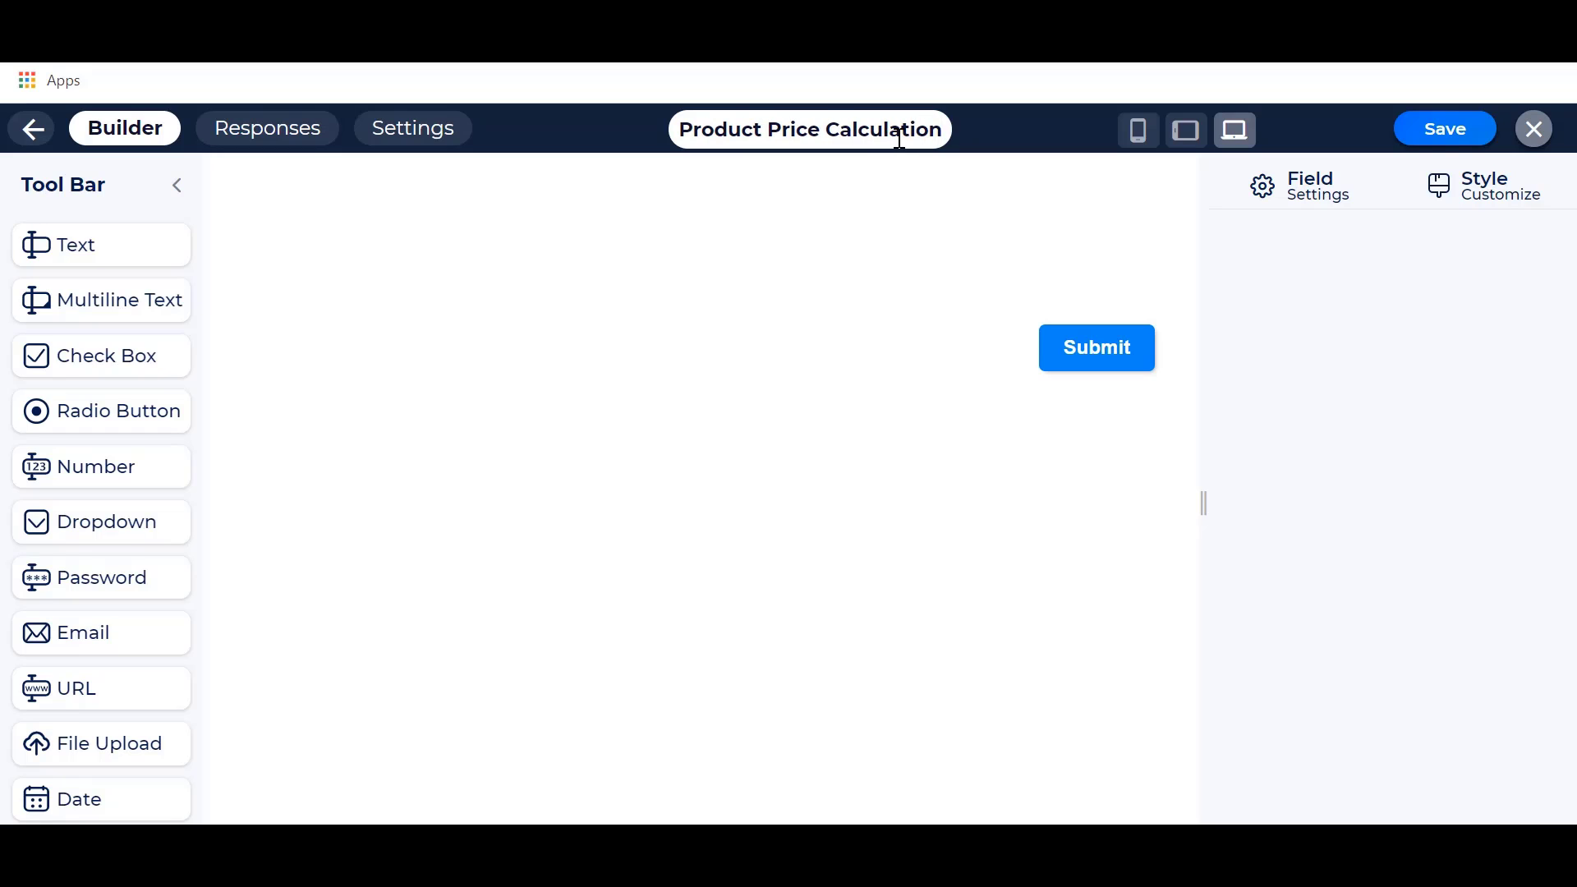
# Add four Number fields from the Tool Bar to the form canvas.
pyautogui.click(618, 214)
pyautogui.moveTo(106, 469); pyautogui.dragTo(387, 214)
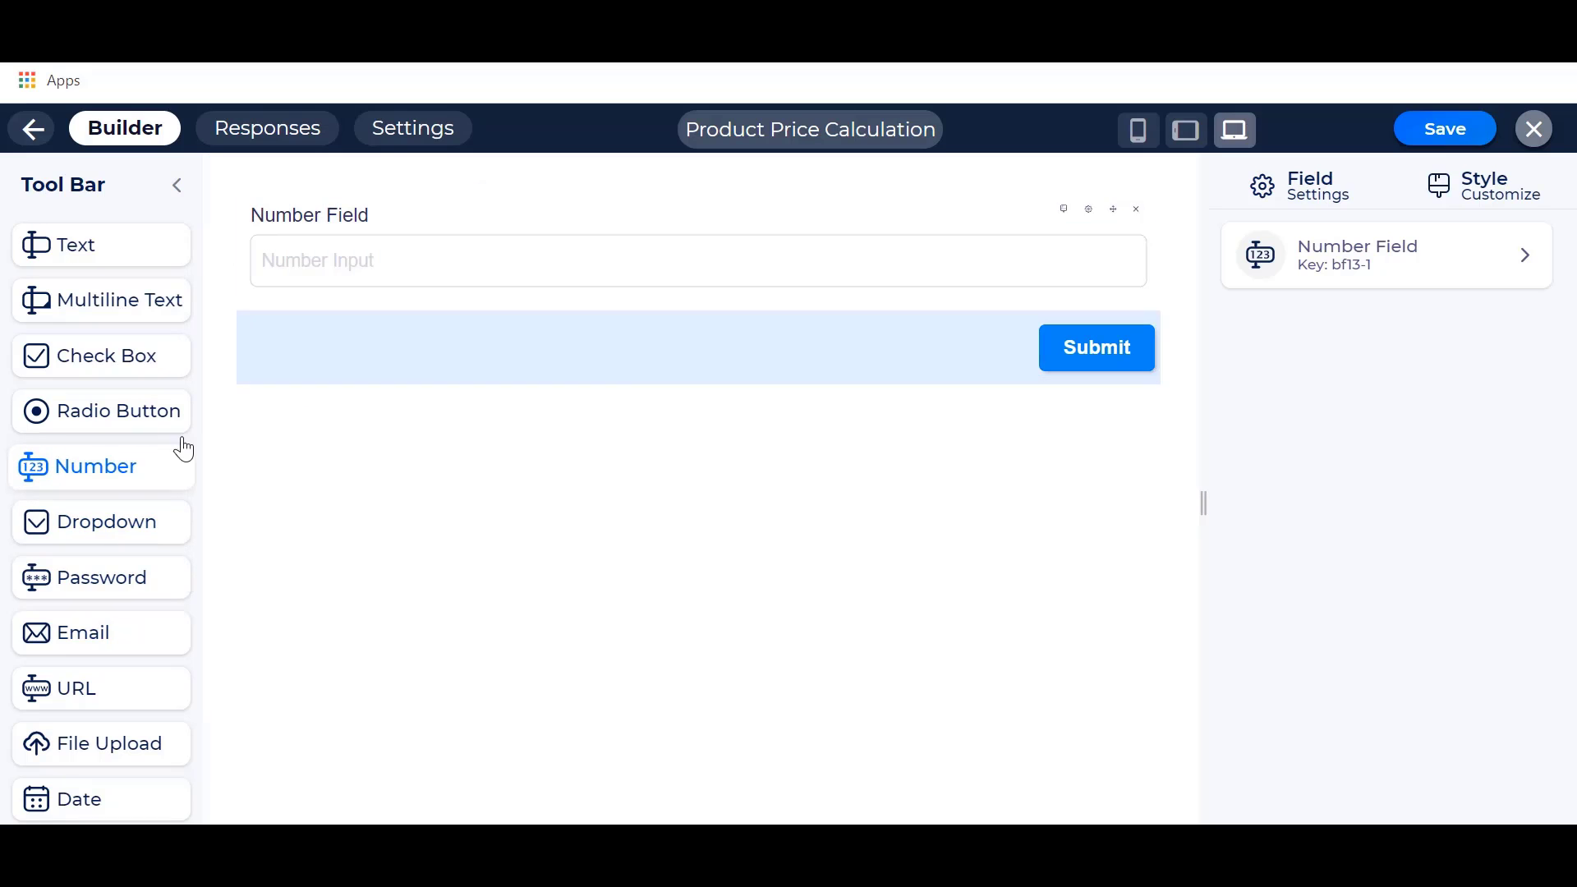
pyautogui.click(106, 467)
pyautogui.click(106, 469)
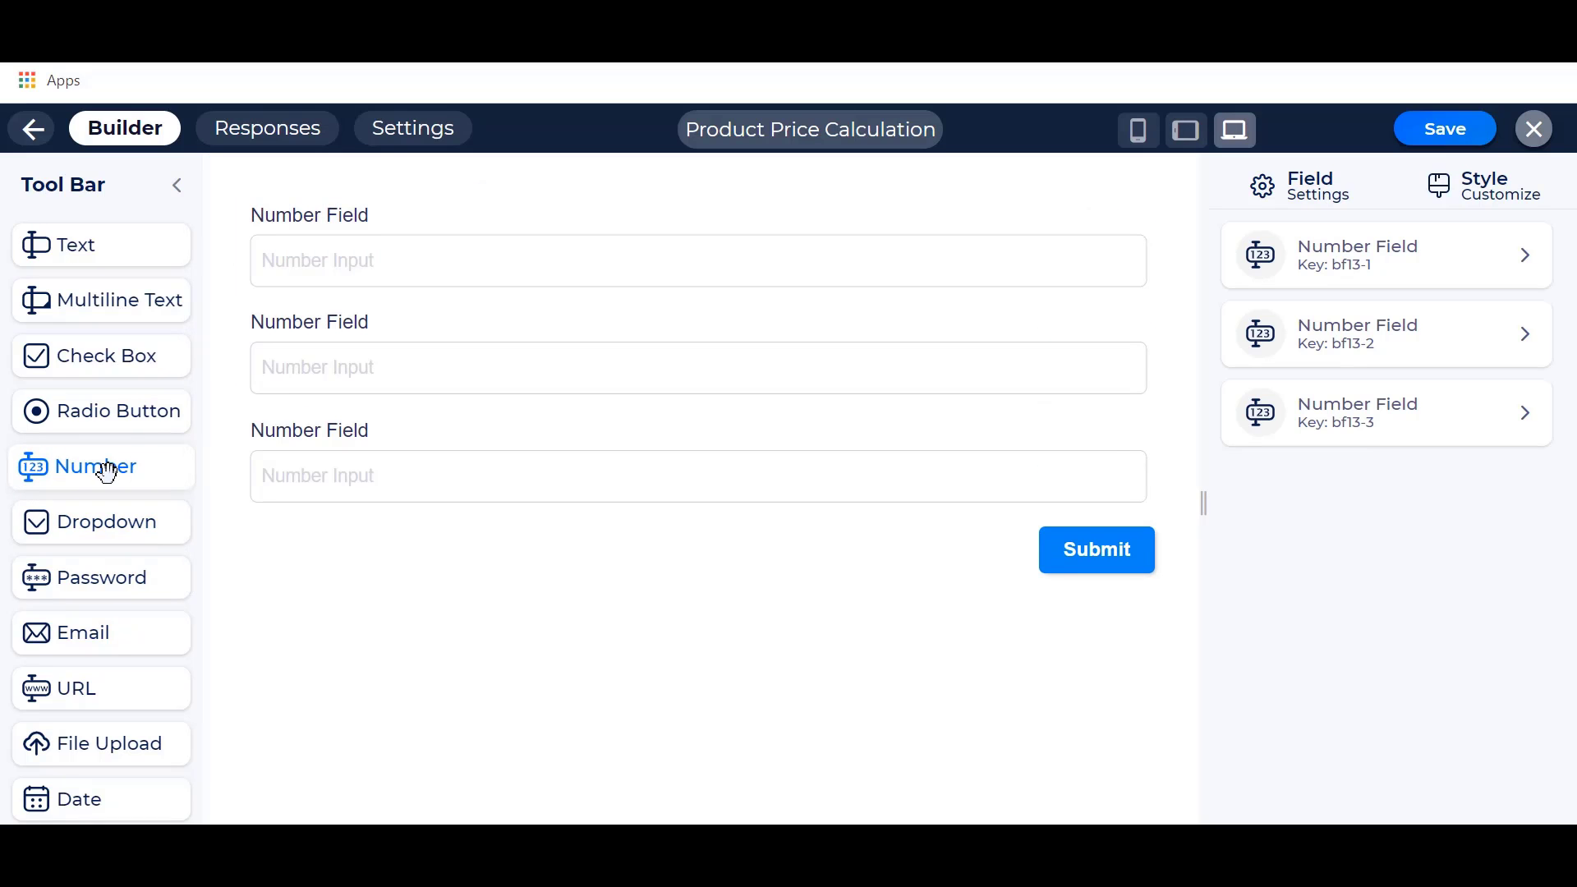
pyautogui.moveTo(108, 472); pyautogui.dragTo(483, 199)
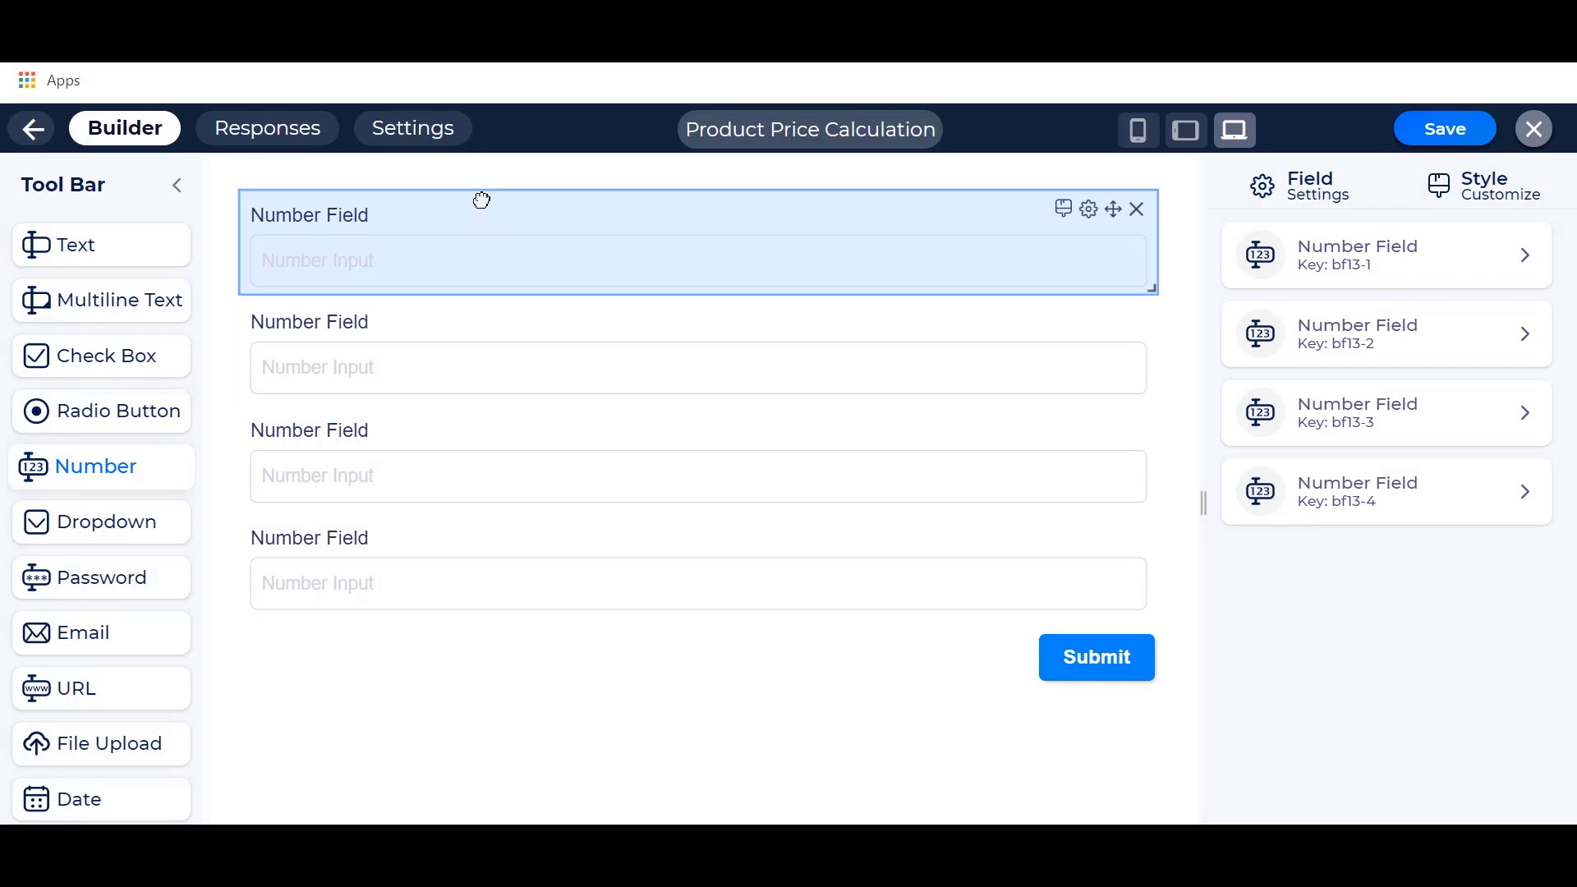
# Label the first two number fields 'Product Price' and 'Vat (%)'.
pyautogui.click(482, 199)
pyautogui.click(1391, 618)
pyautogui.hotkey('ctrl', 'a')
pyautogui.write('Pro')
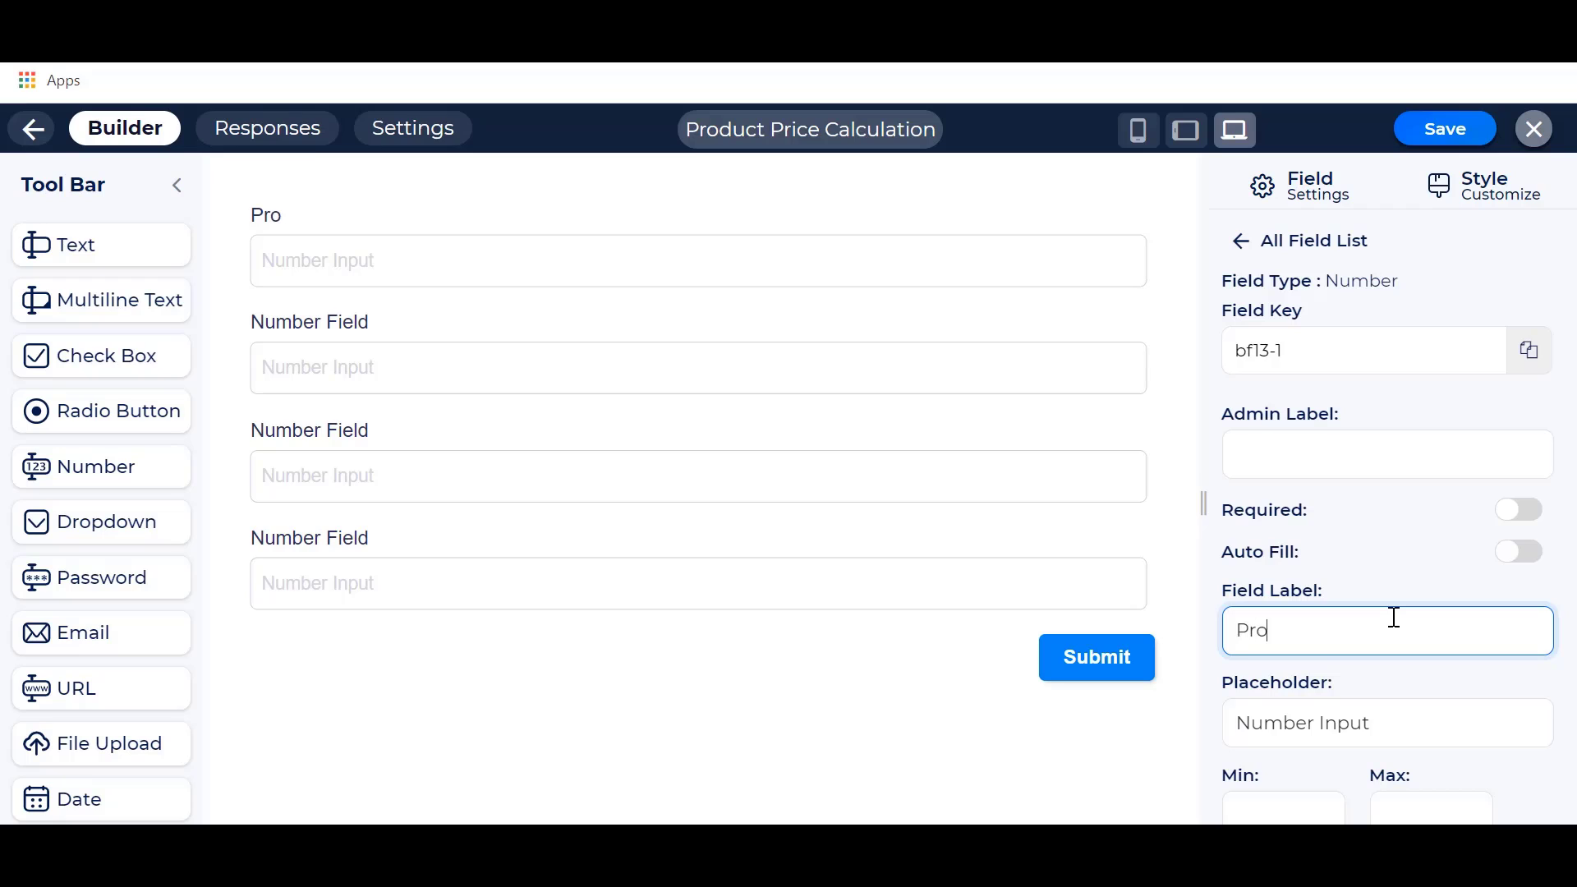
pyautogui.write('duct Price')
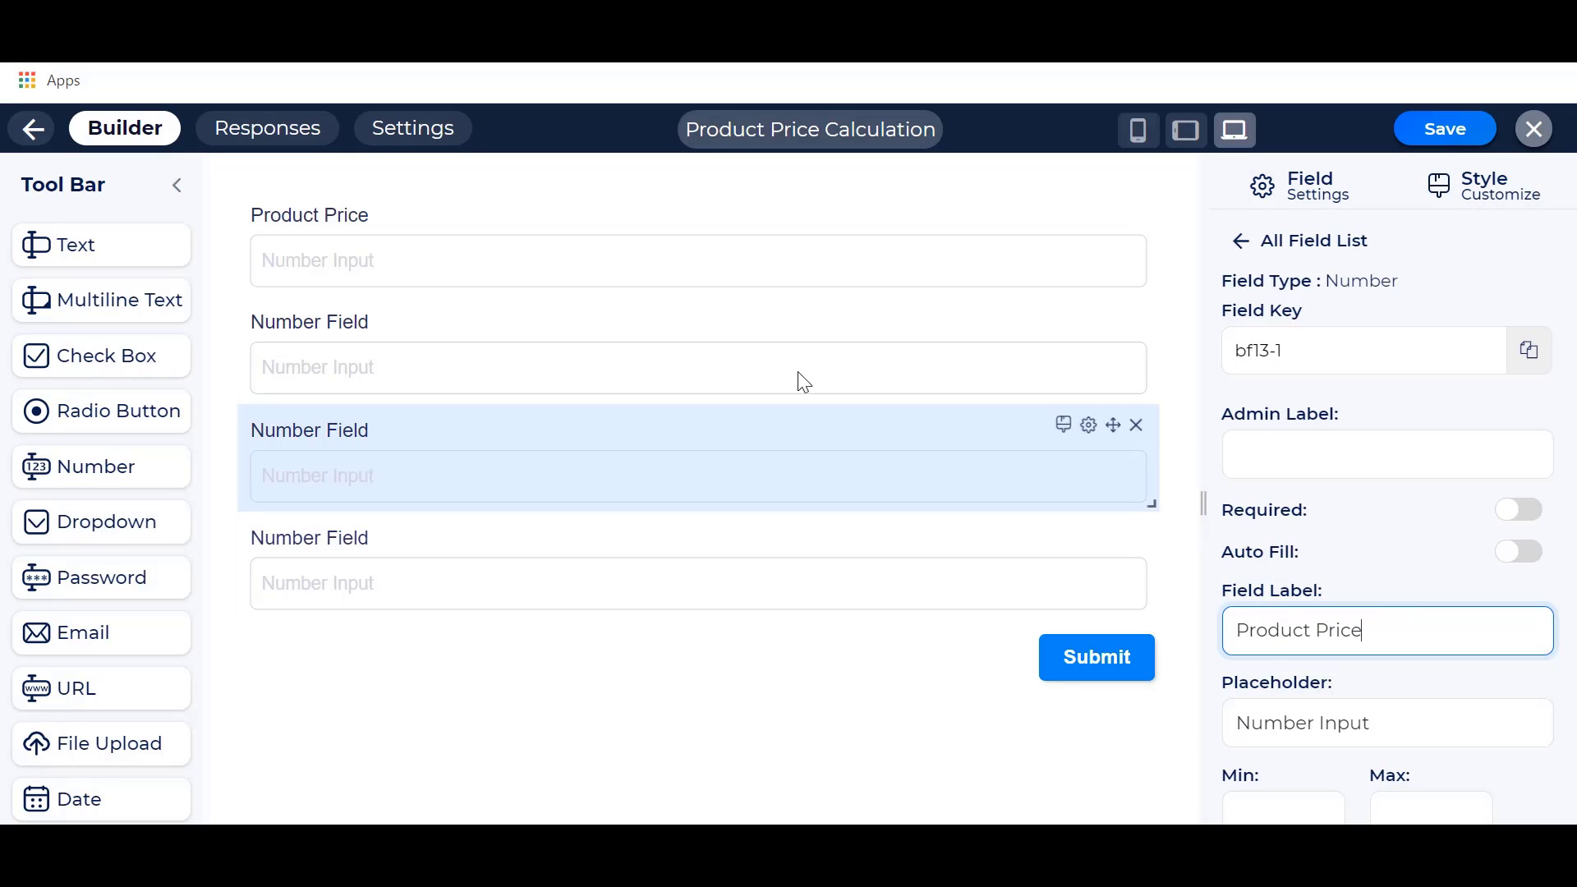
pyautogui.click(815, 331)
pyautogui.click(1387, 620)
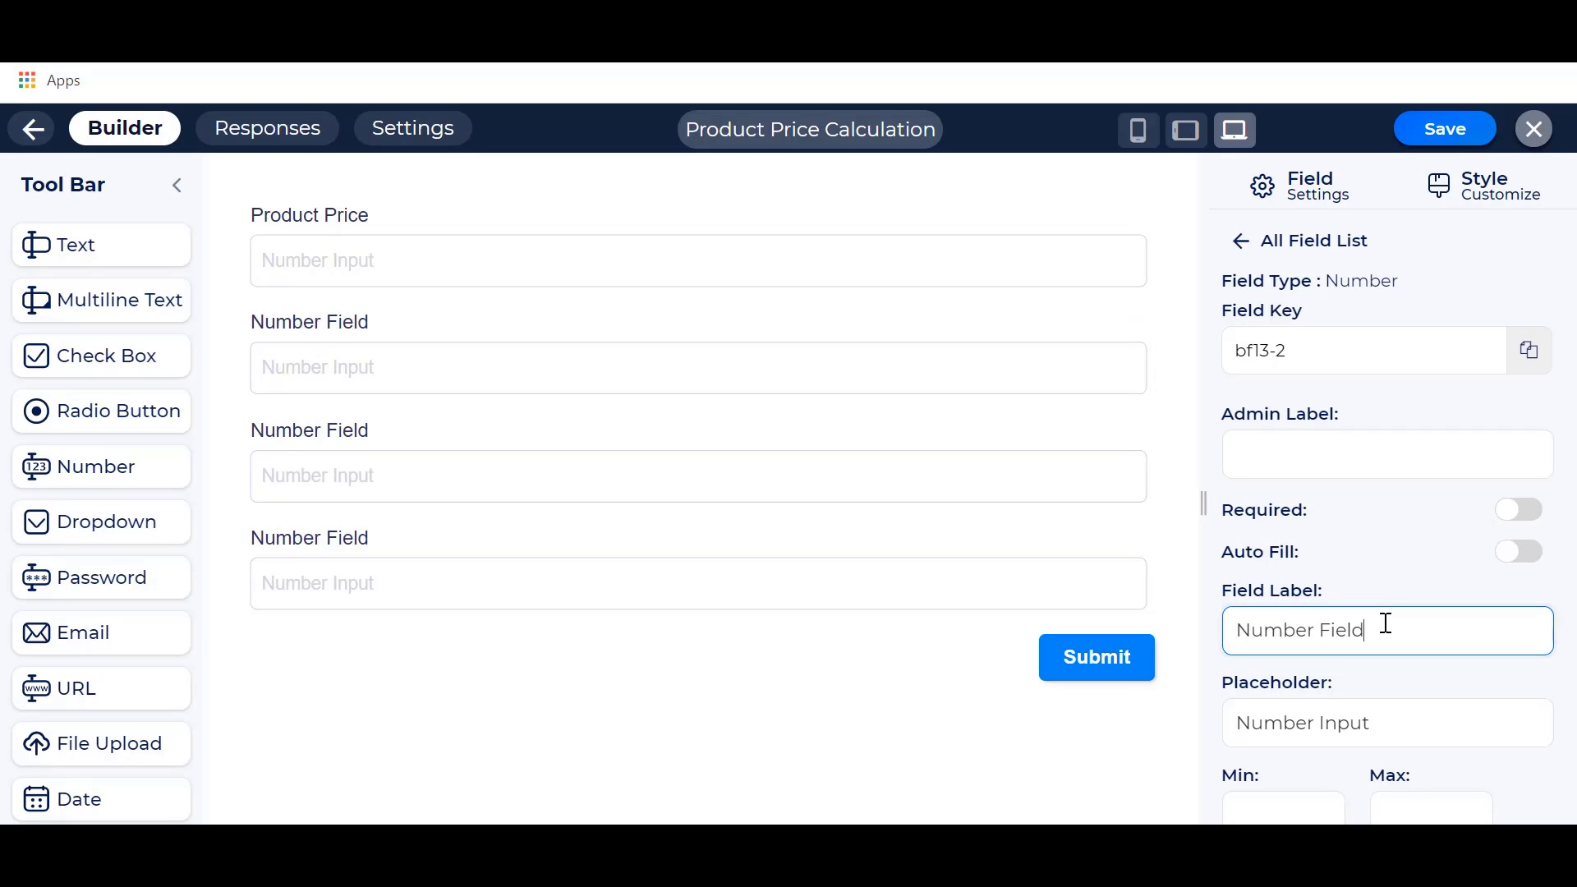
pyautogui.hotkey('ctrl', 'a')
pyautogui.write('Vat')
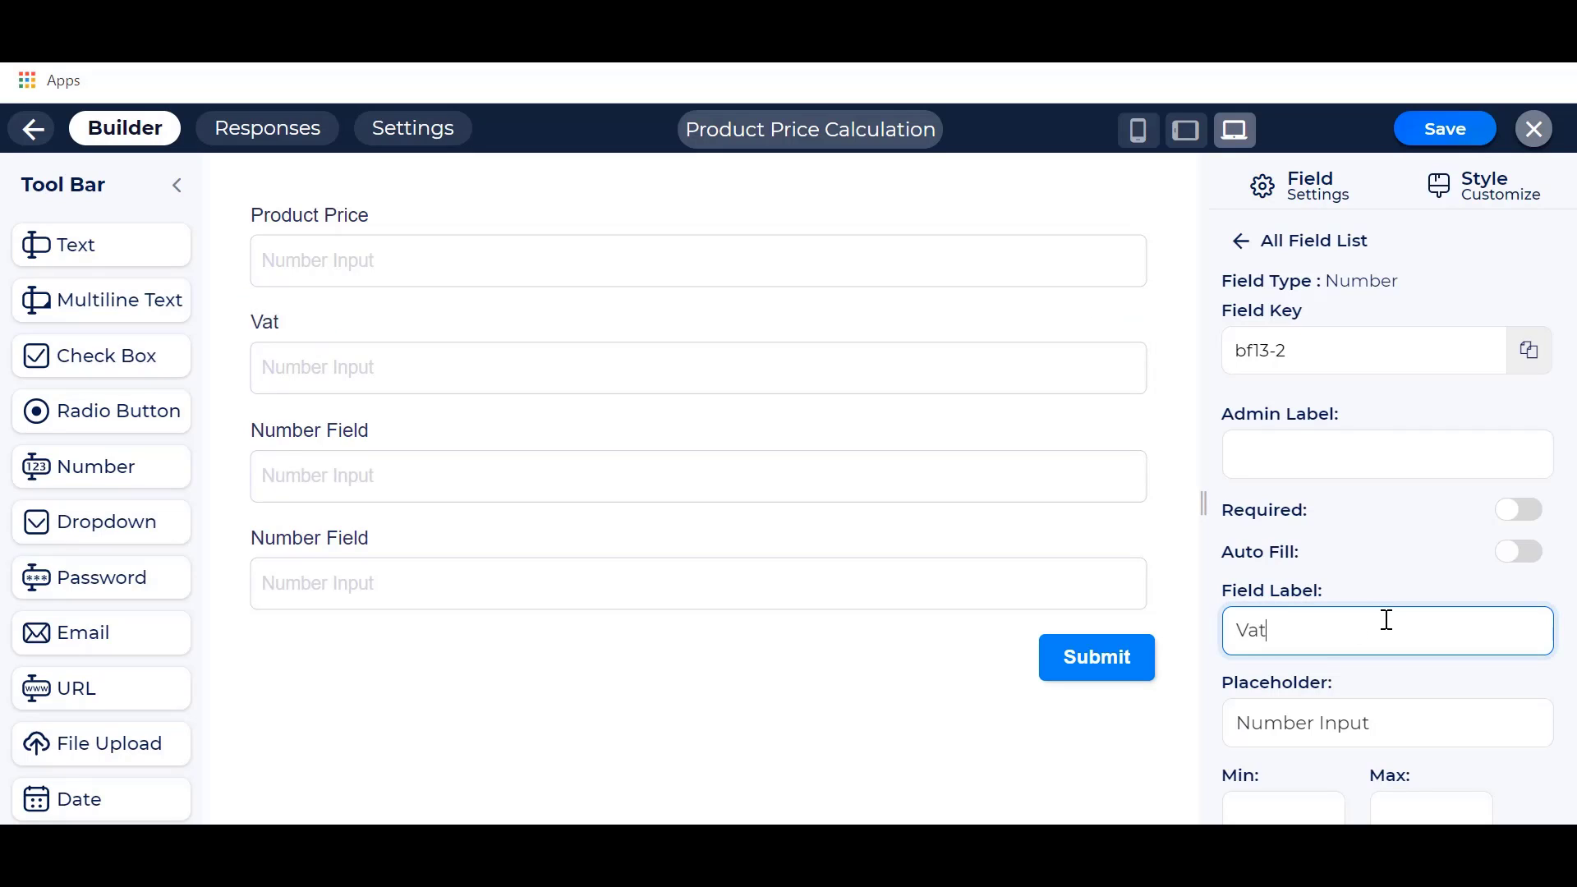
pyautogui.write(' (%')
# Label the last two number fields 'Discount (%)' and 'Total Price'.
pyautogui.click(526, 434)
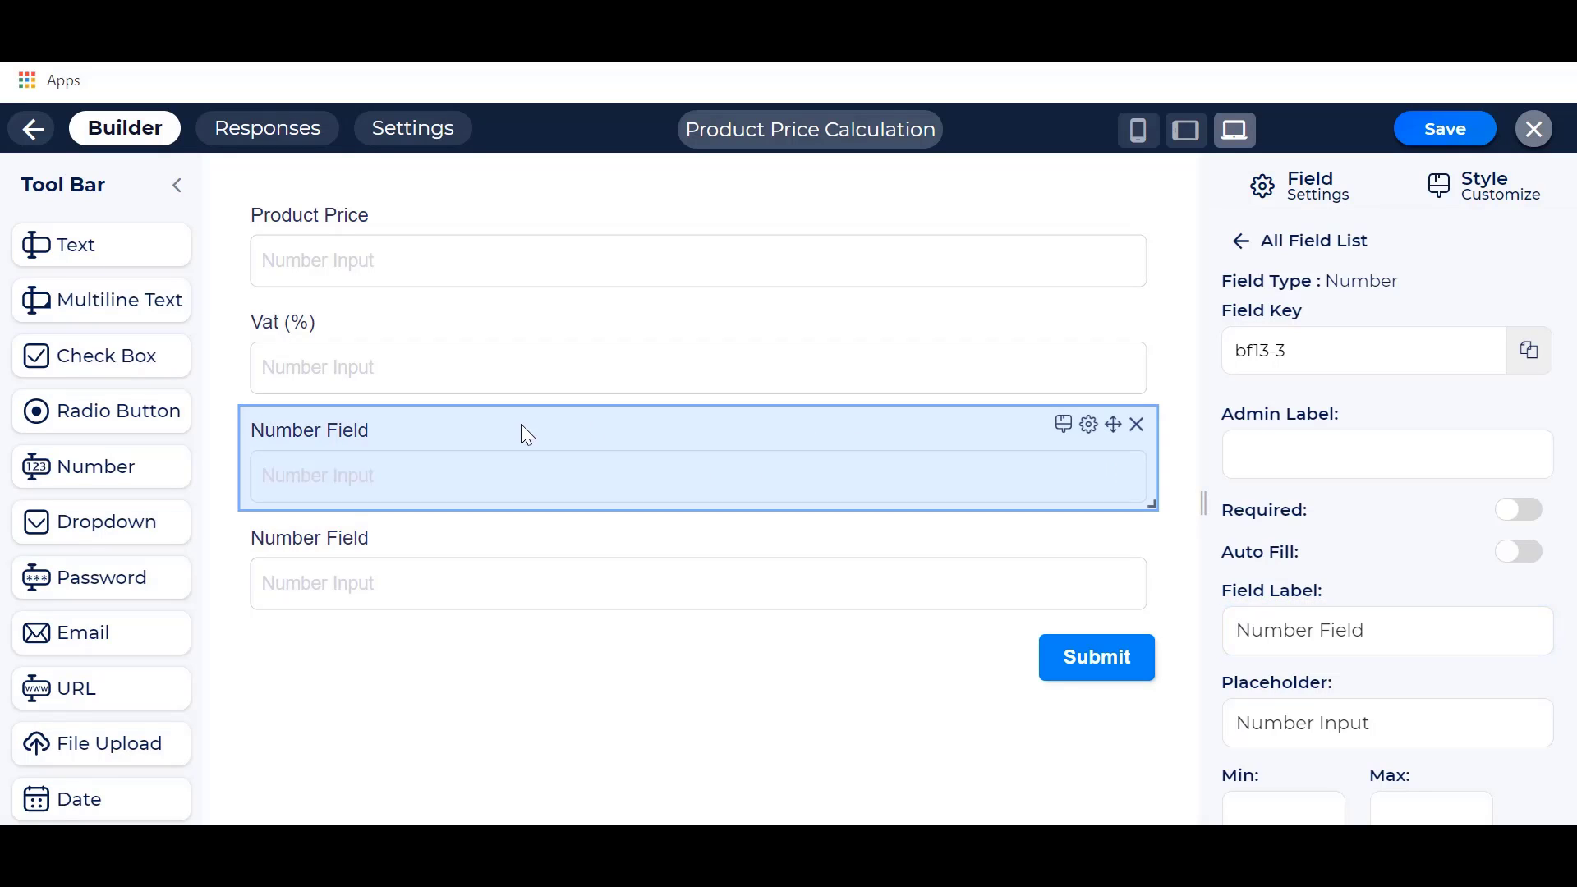
pyautogui.click(1439, 627)
pyautogui.hotkey('ctrl', 'a')
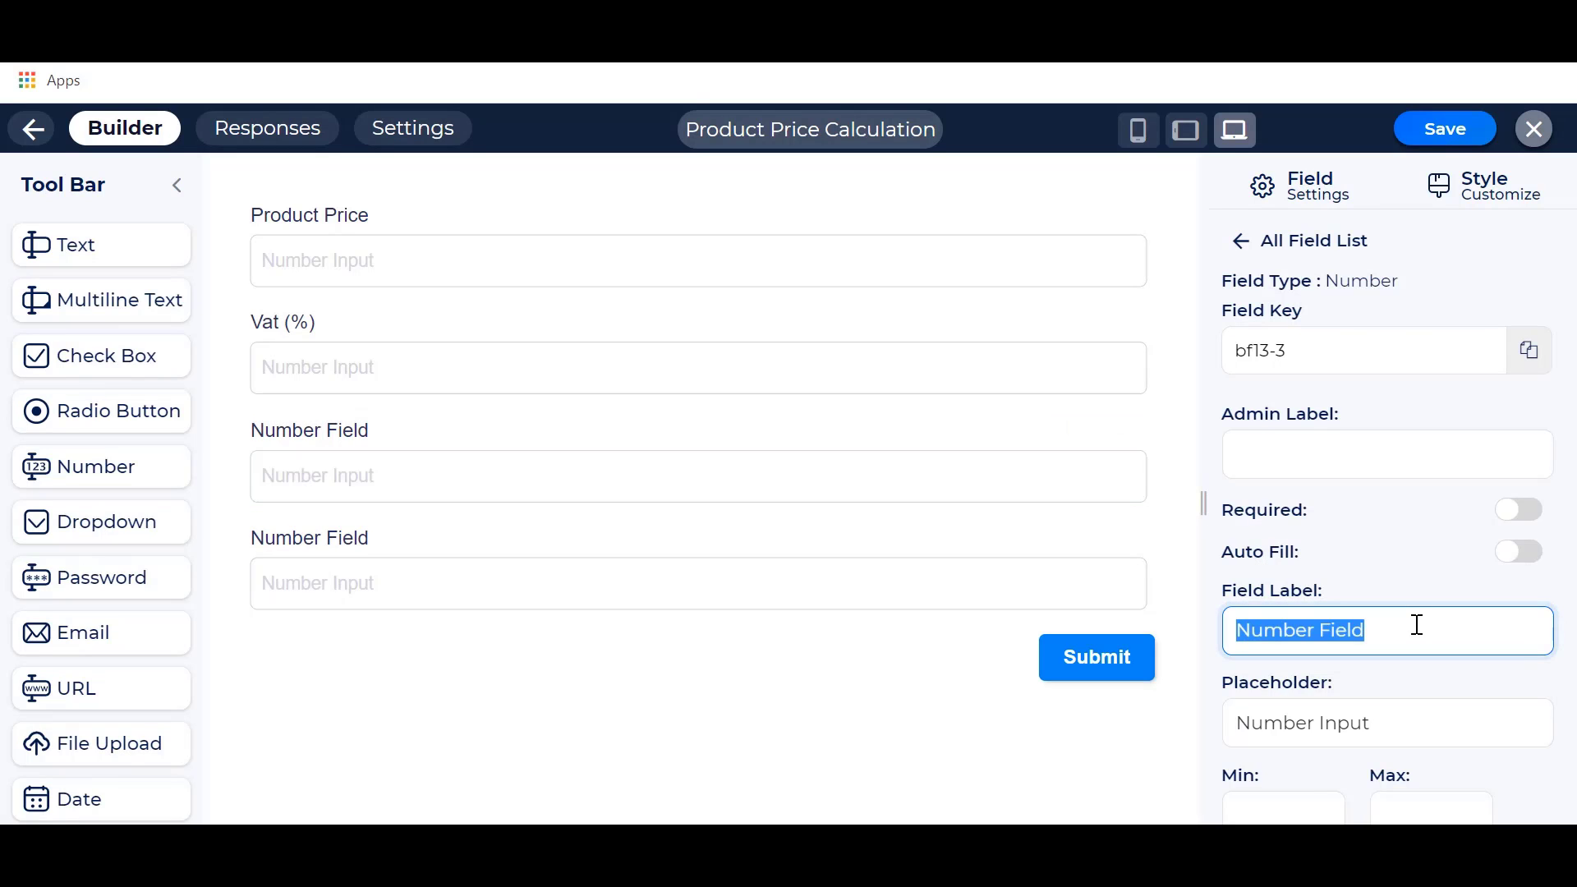
pyautogui.write('D')
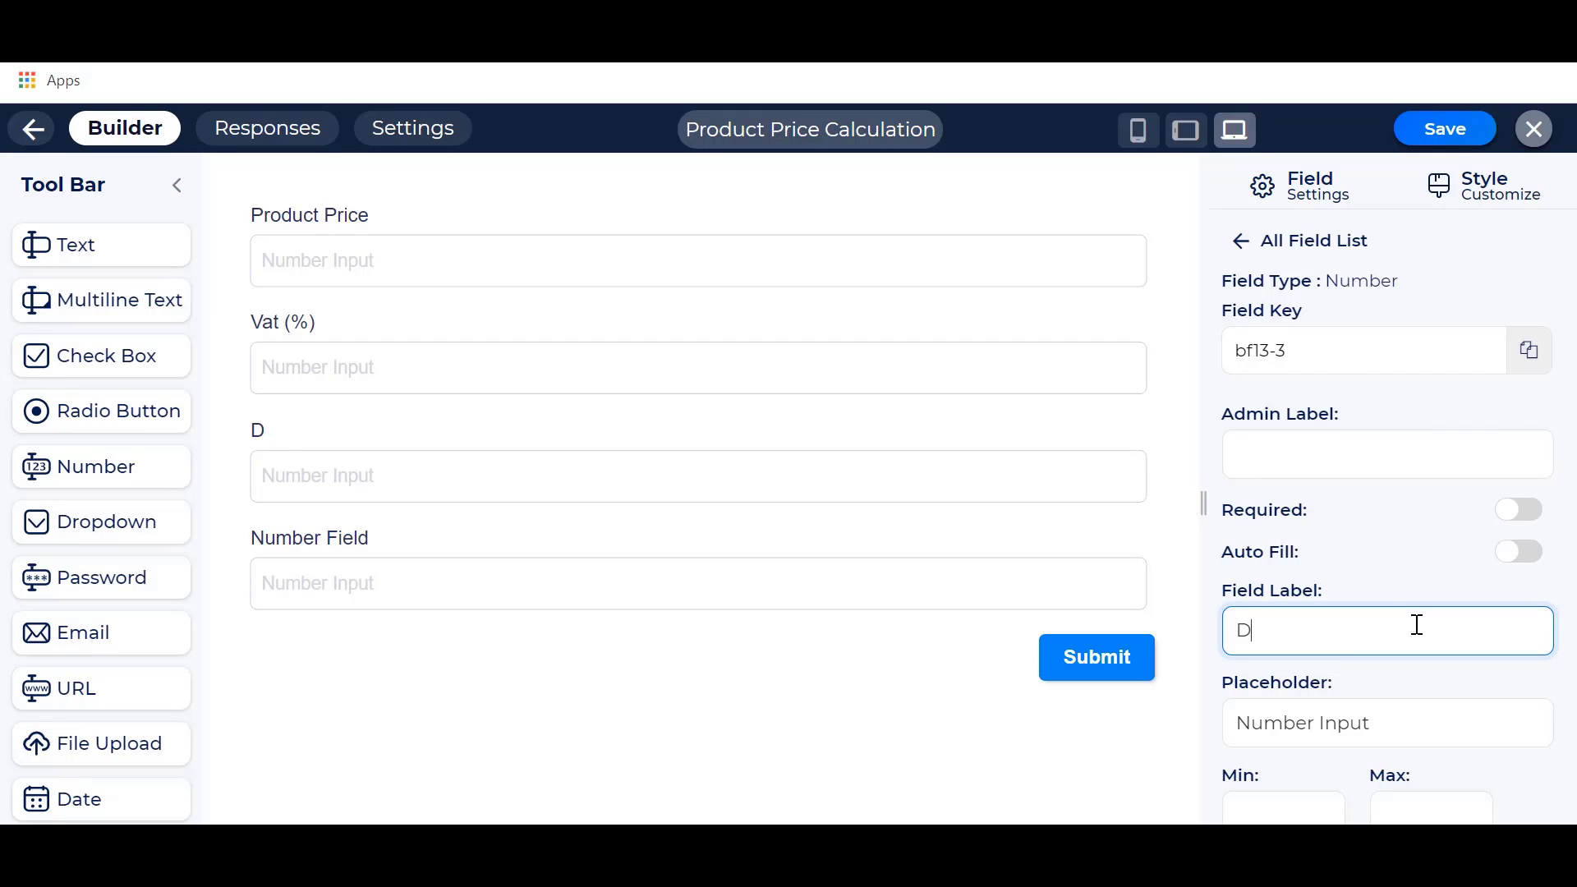
pyautogui.write('iscount ()')
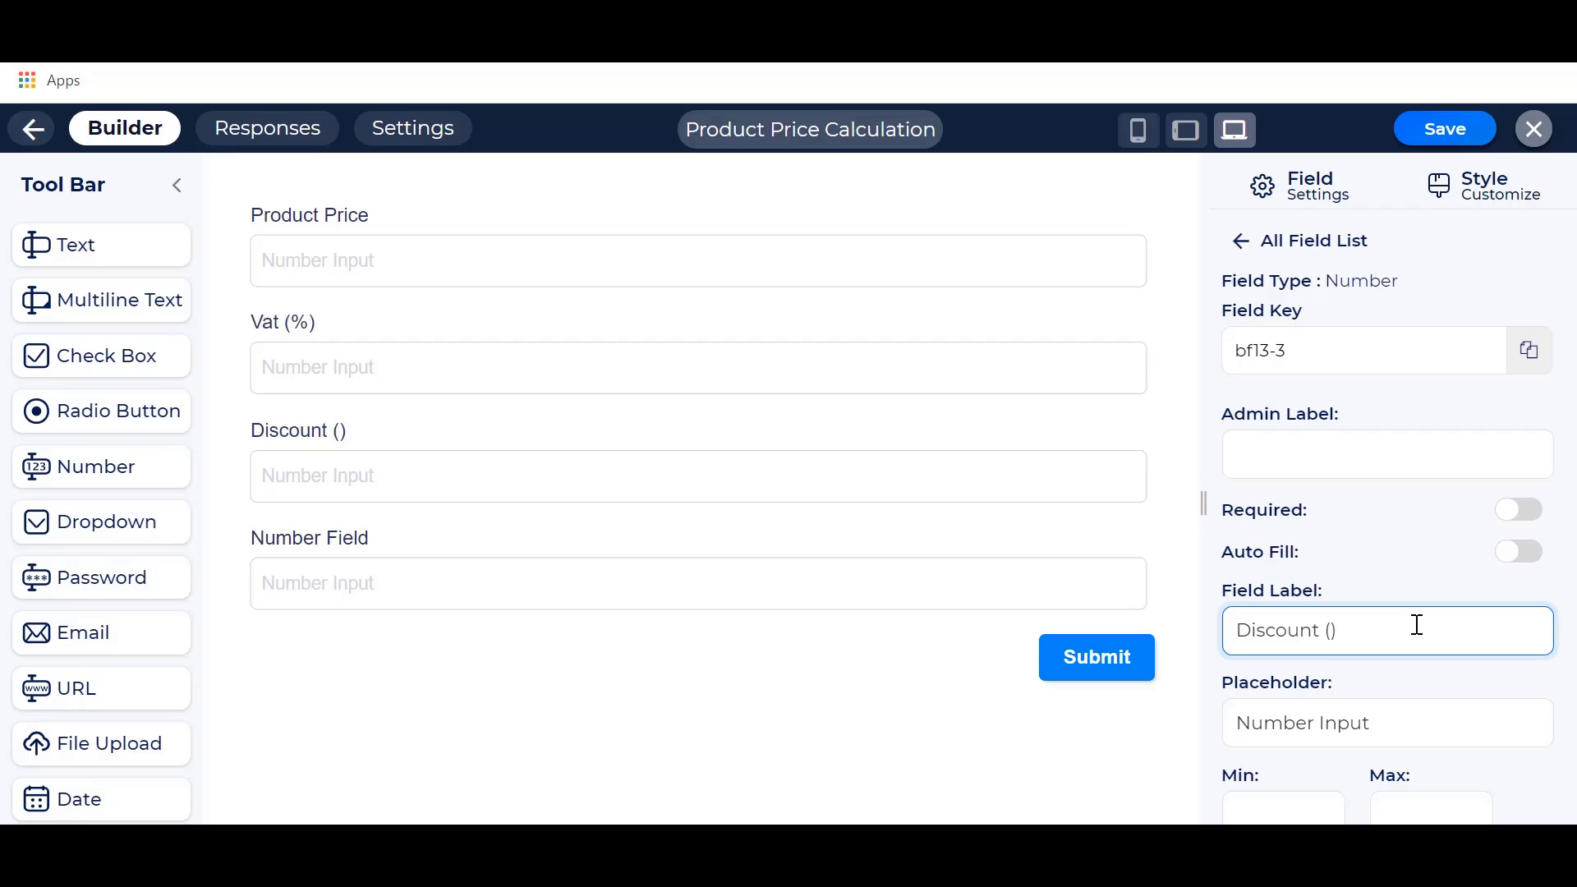
pyautogui.write('%')
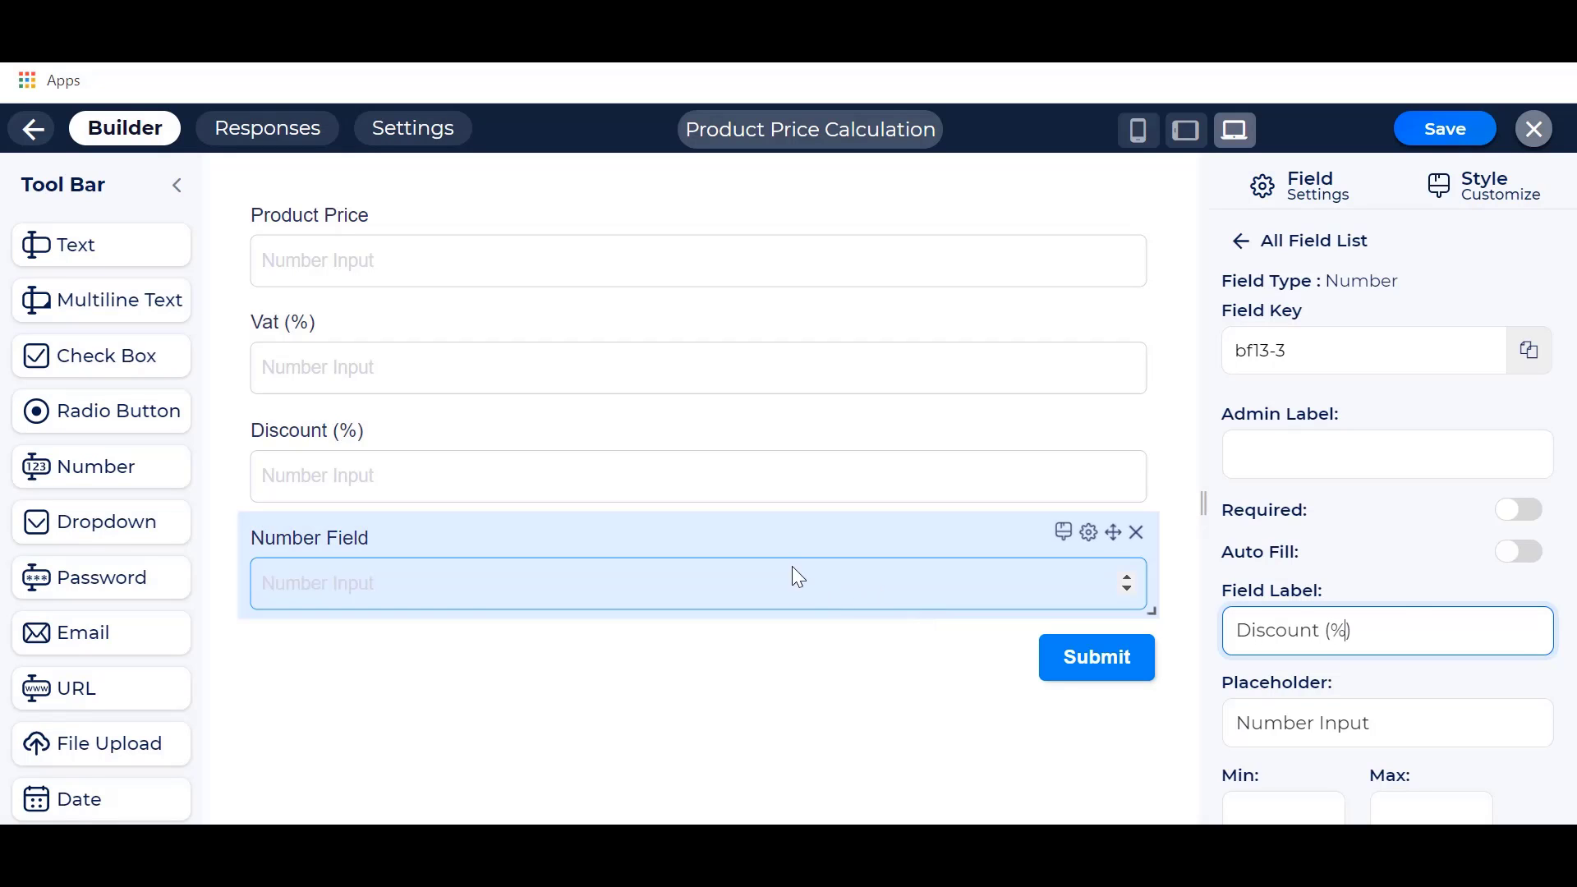
pyautogui.click(782, 534)
pyautogui.tripleClick(1413, 627)
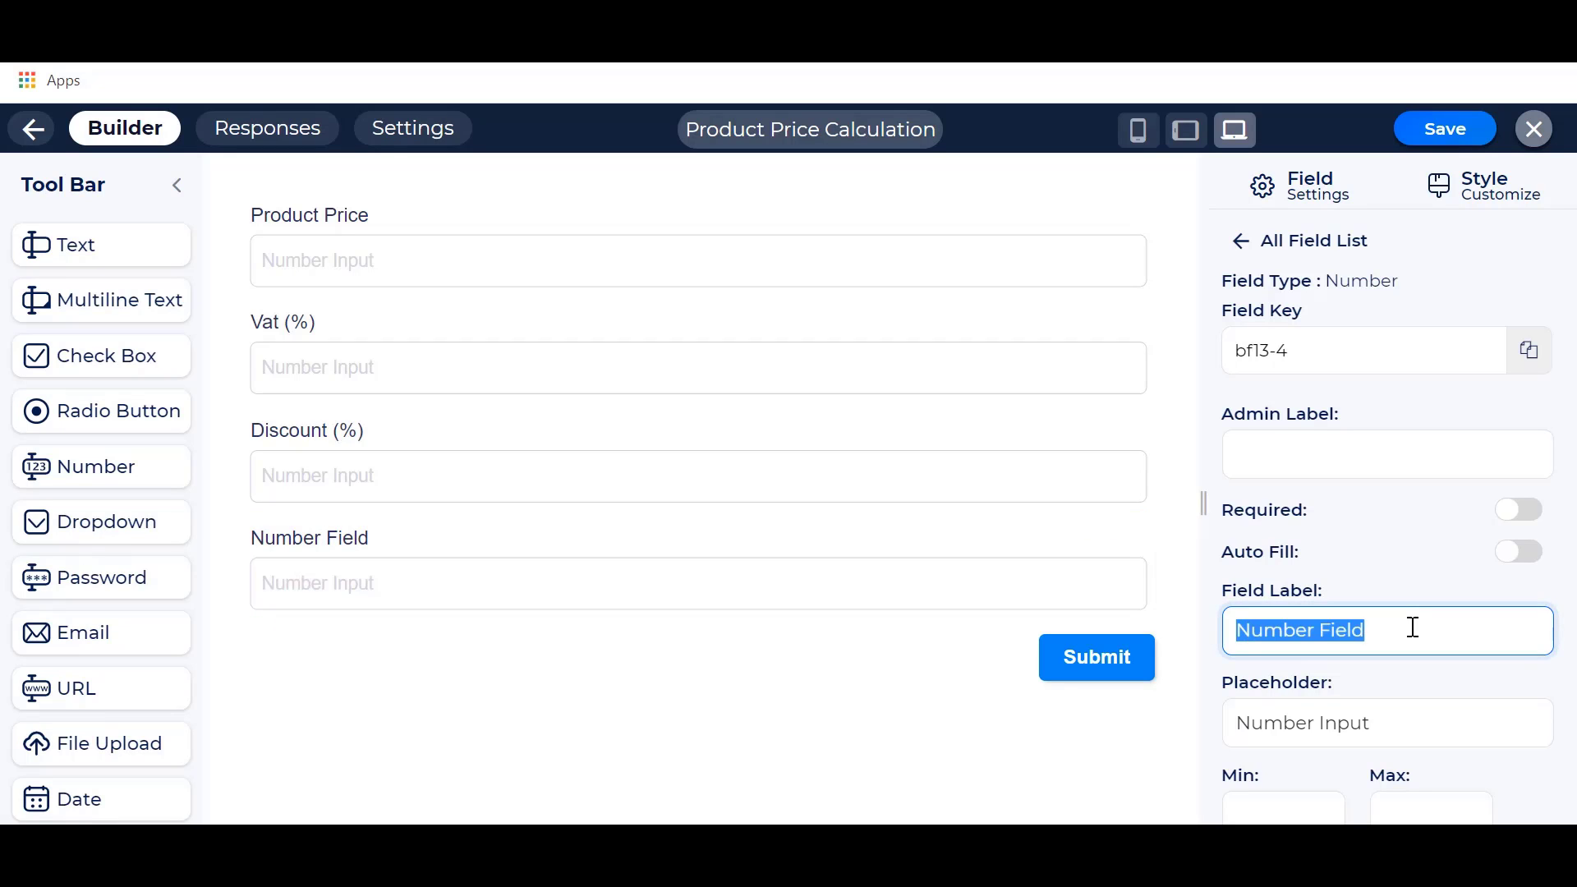
pyautogui.write('Total')
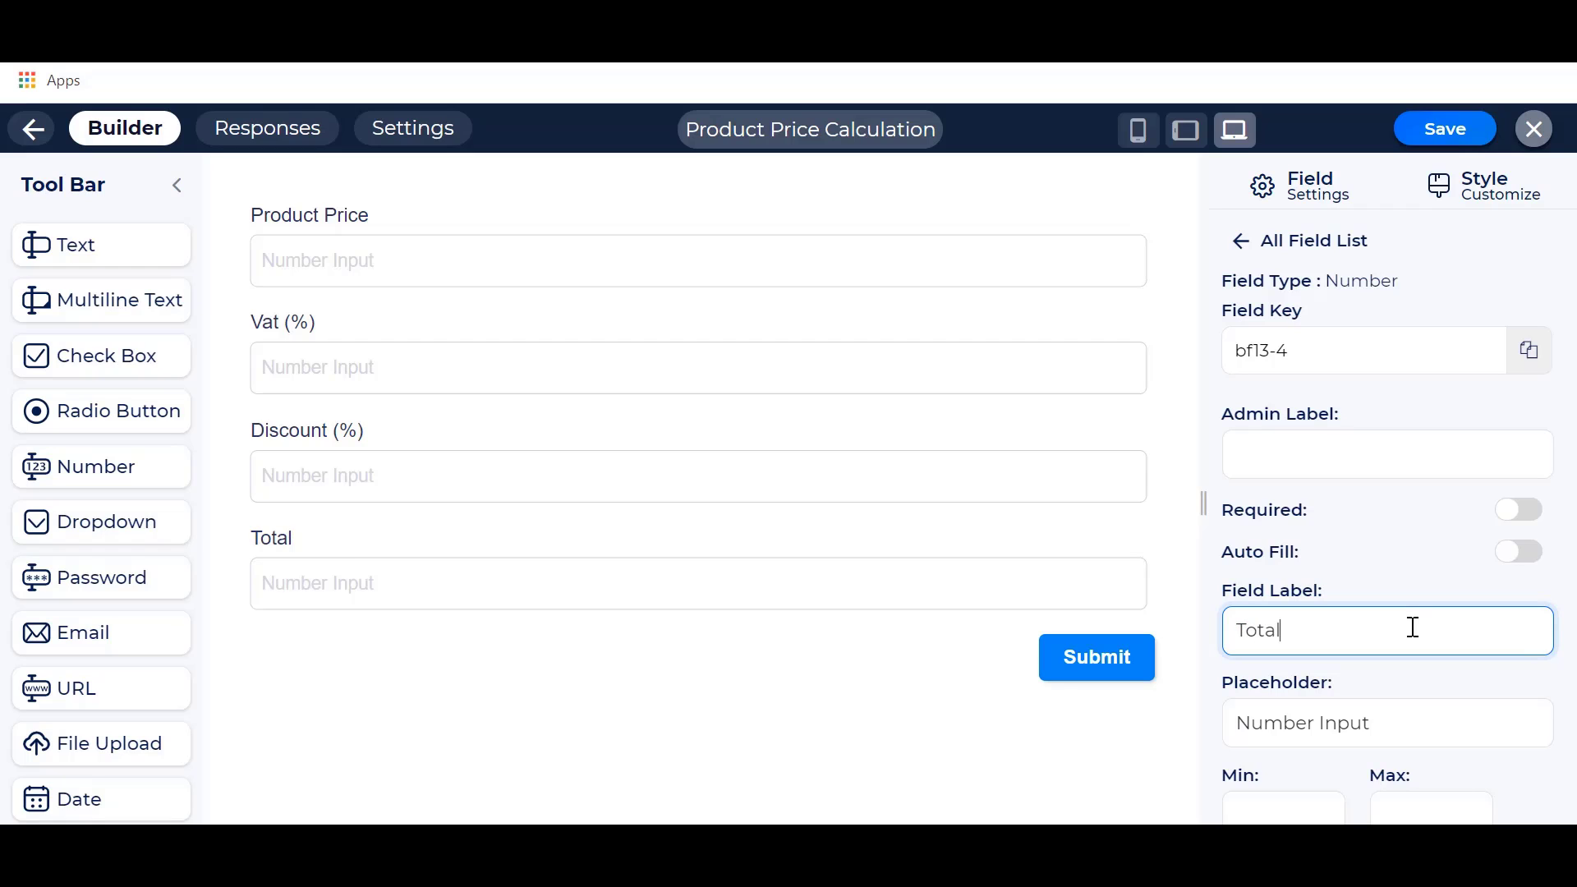
pyautogui.write(' Price')
# Turn on Full Width Button for Submit, save the form, and go to its Settings.
pyautogui.click(1074, 660)
pyautogui.click(1518, 570)
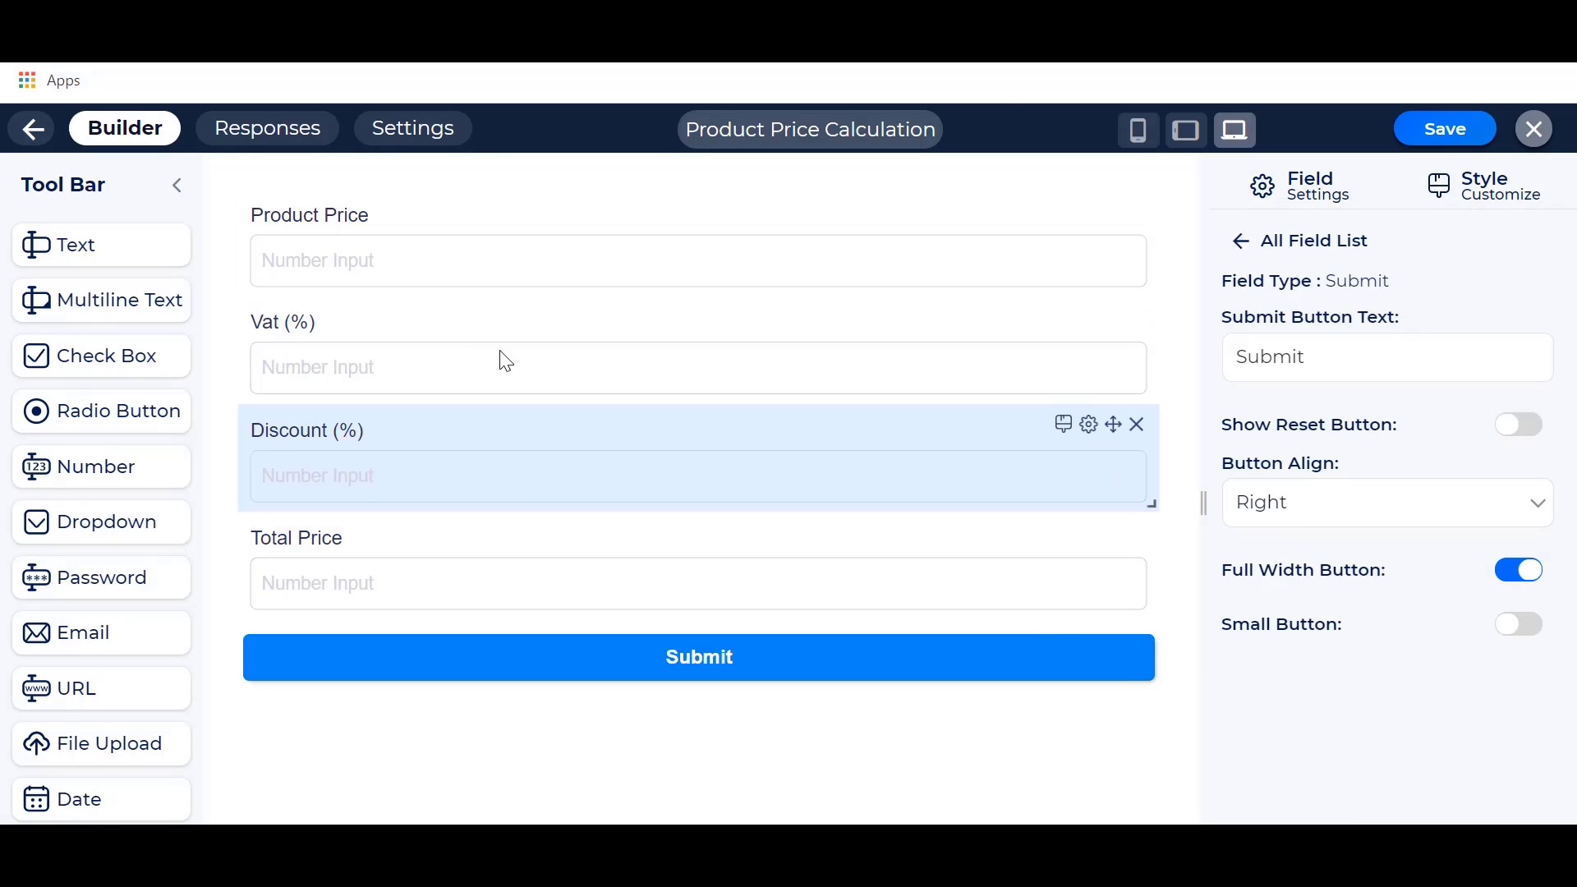
pyautogui.click(462, 333)
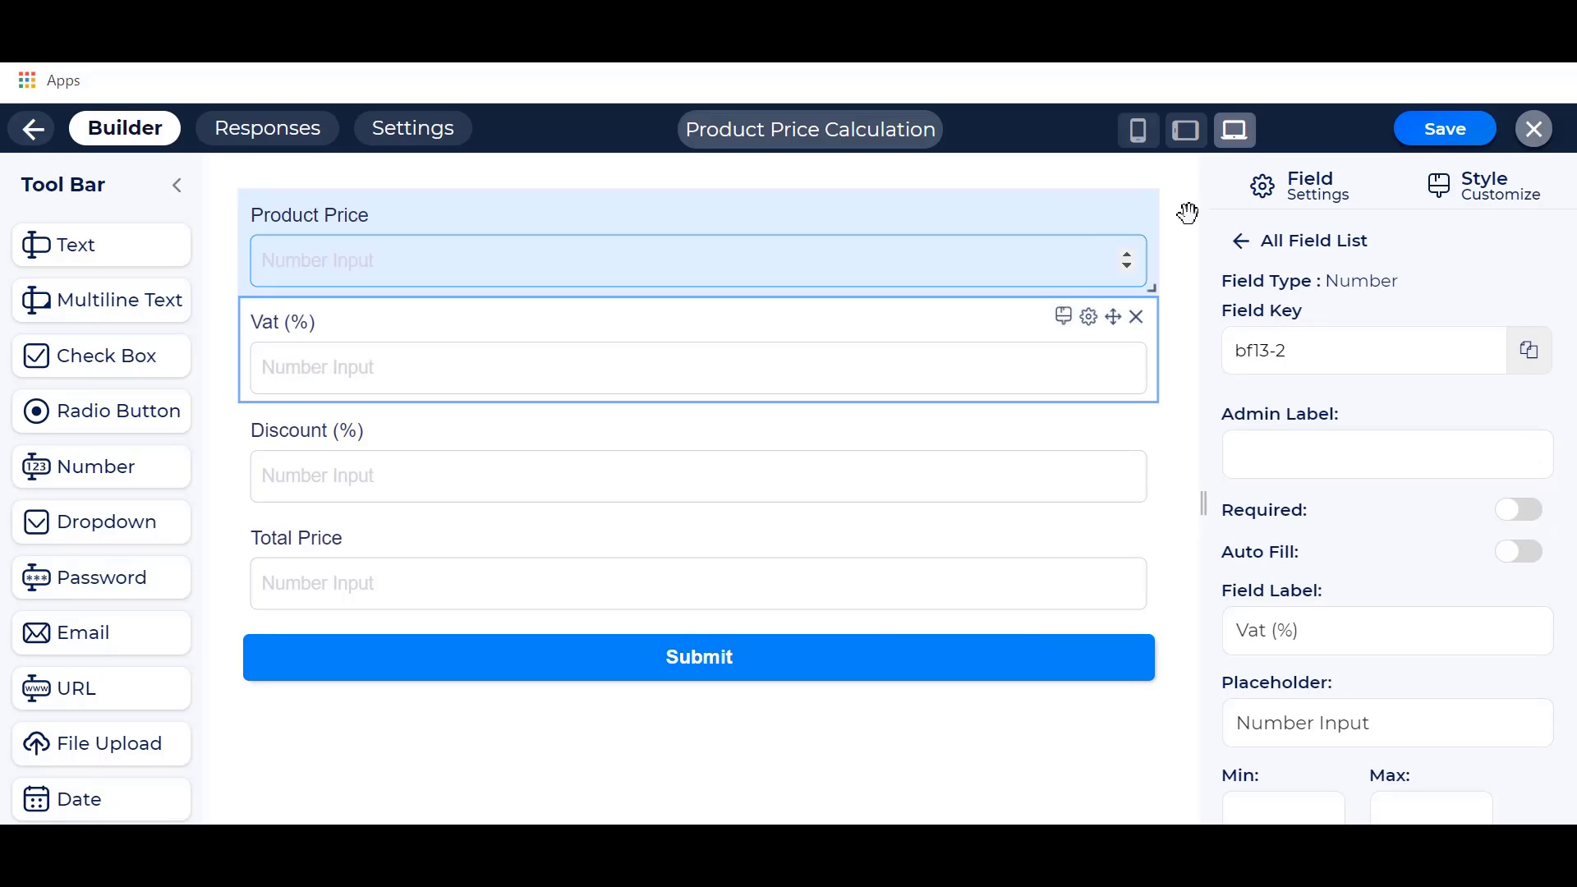
pyautogui.click(1442, 132)
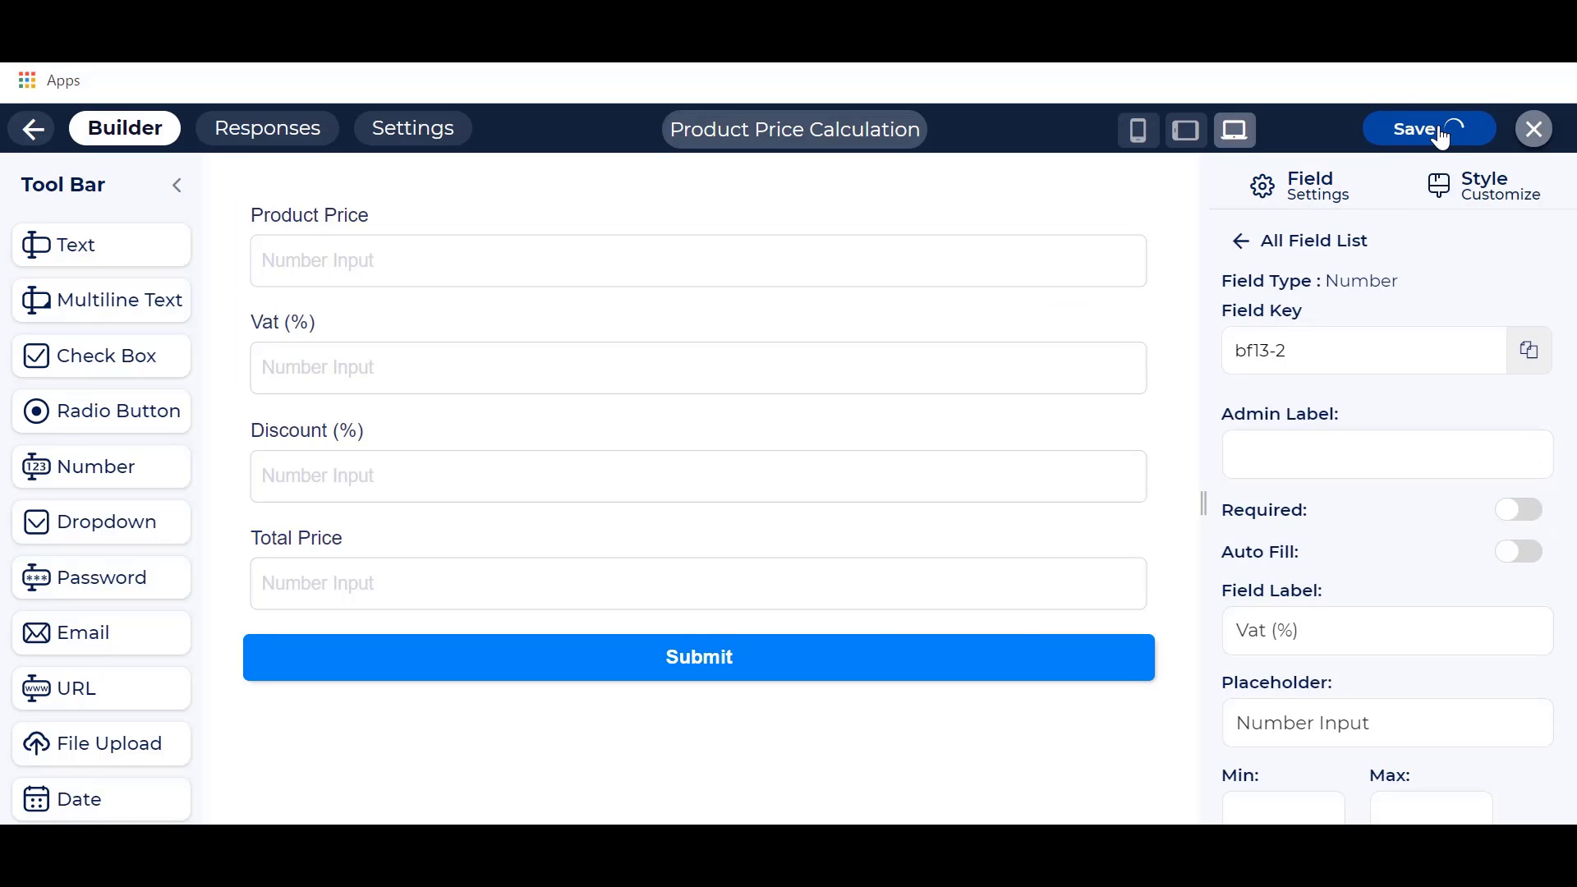
pyautogui.click(406, 140)
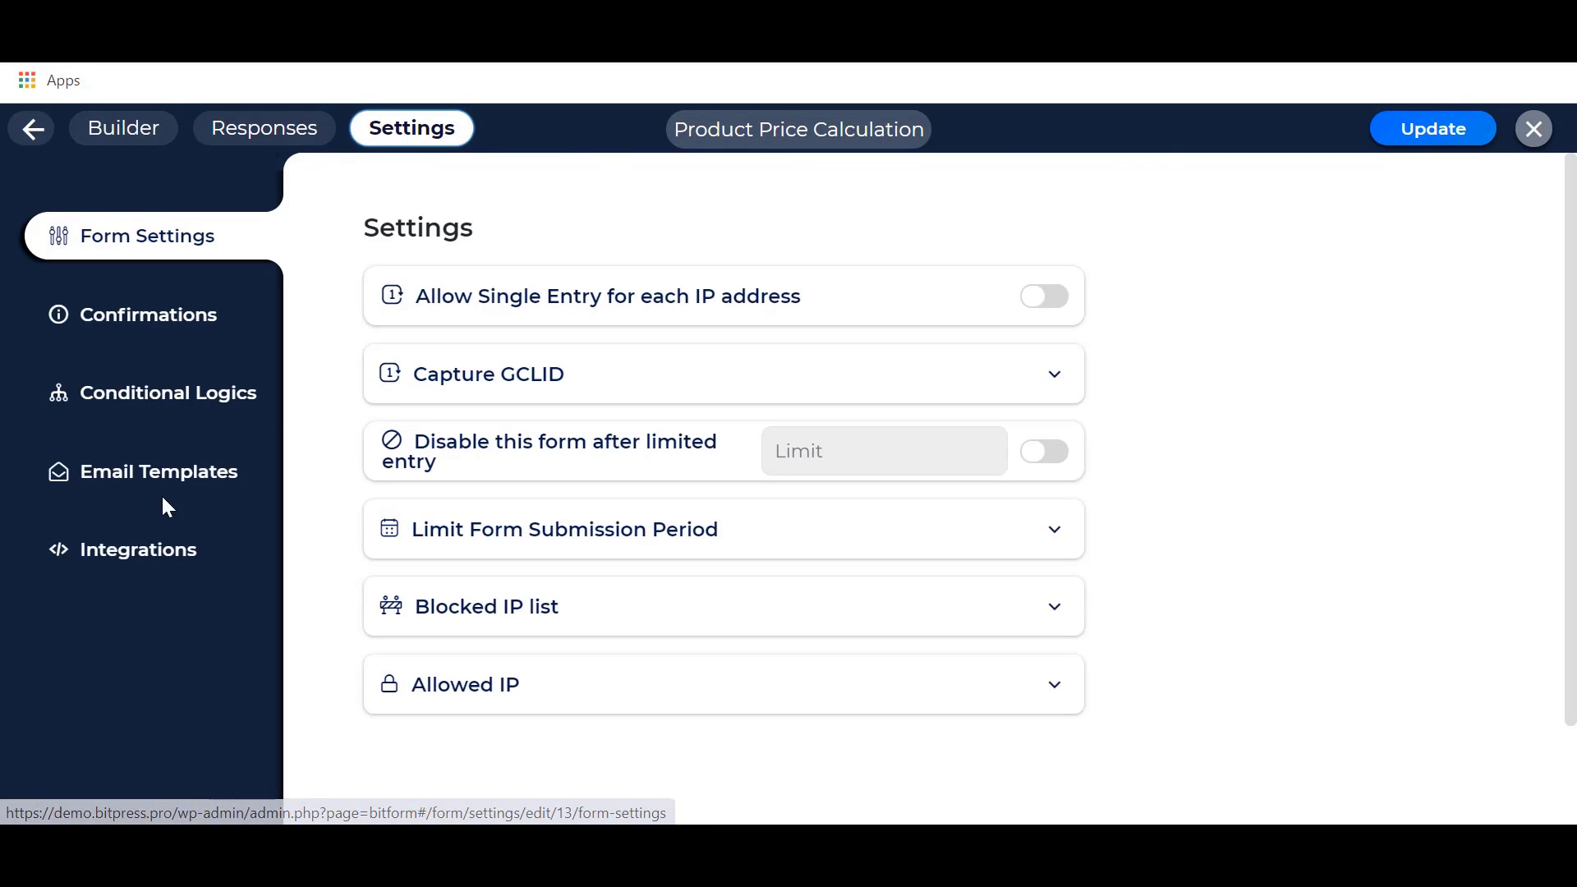
# Add a new rule under Conditional Logics and rename Action 2 to 'Price Calculations'.
pyautogui.click(154, 401)
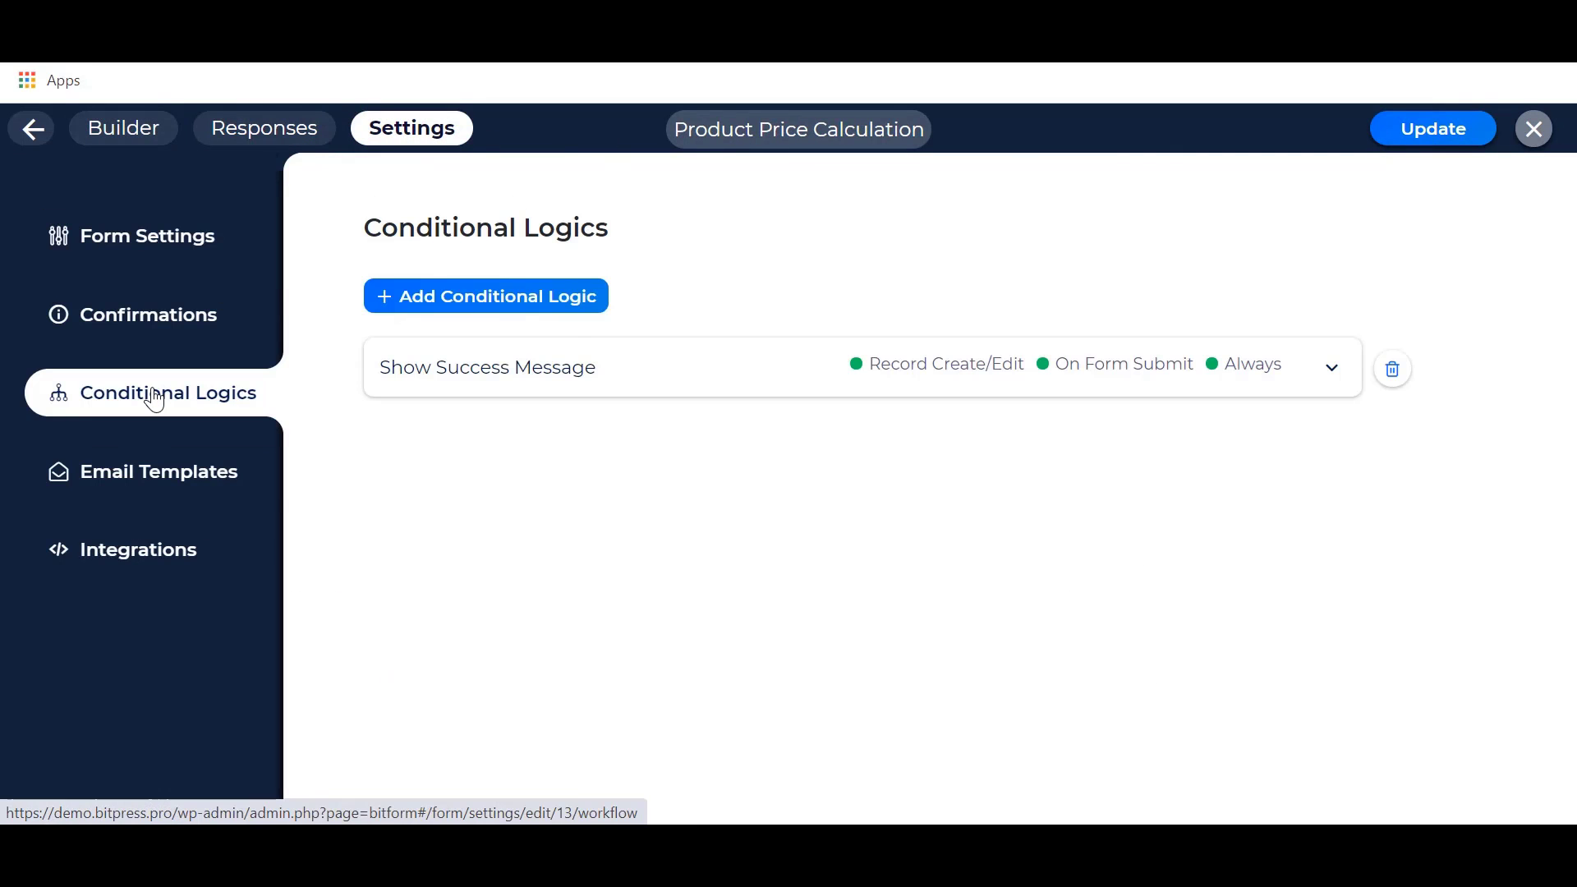
pyautogui.click(567, 300)
pyautogui.click(811, 386)
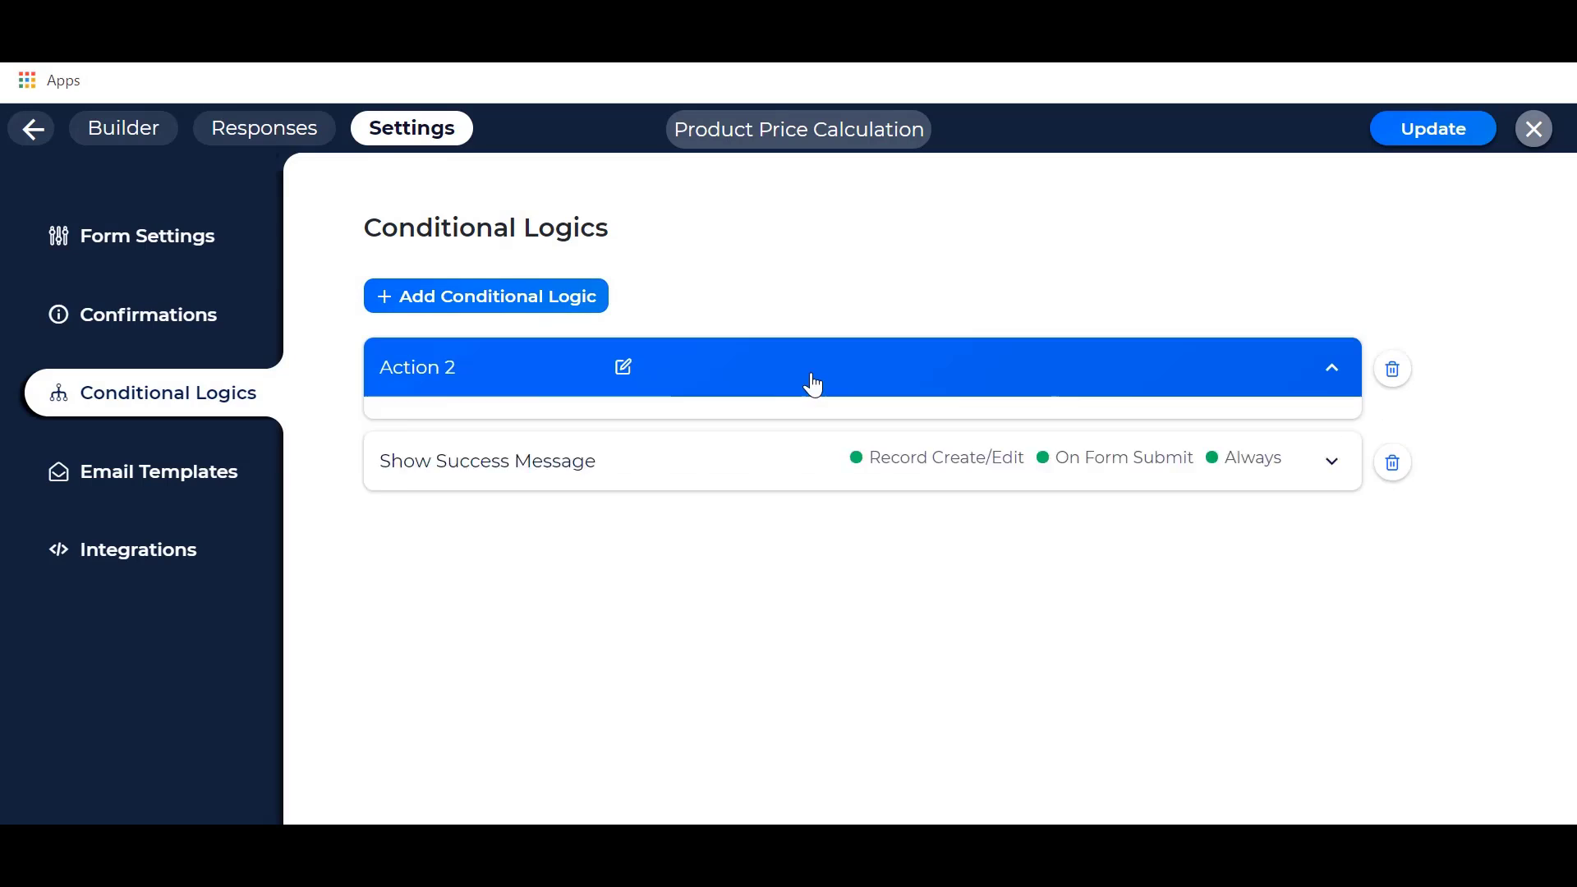
pyautogui.click(528, 376)
pyautogui.hotkey('ctrl', 'a')
pyautogui.write('P')
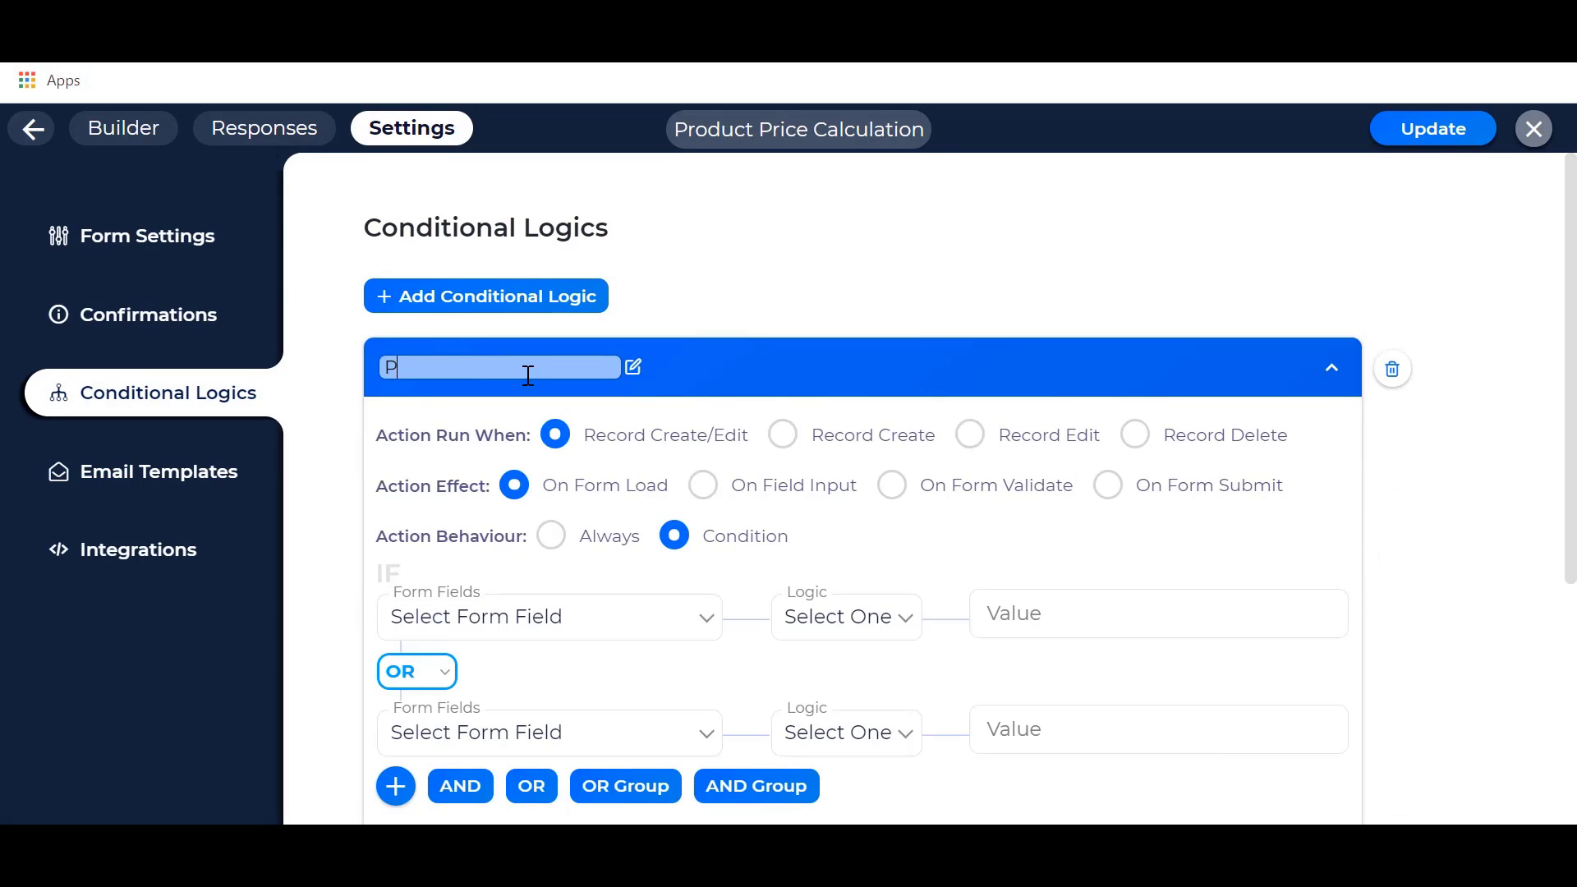
pyautogui.write('rice Calculations')
pyautogui.scroll(-2, 846, 377)
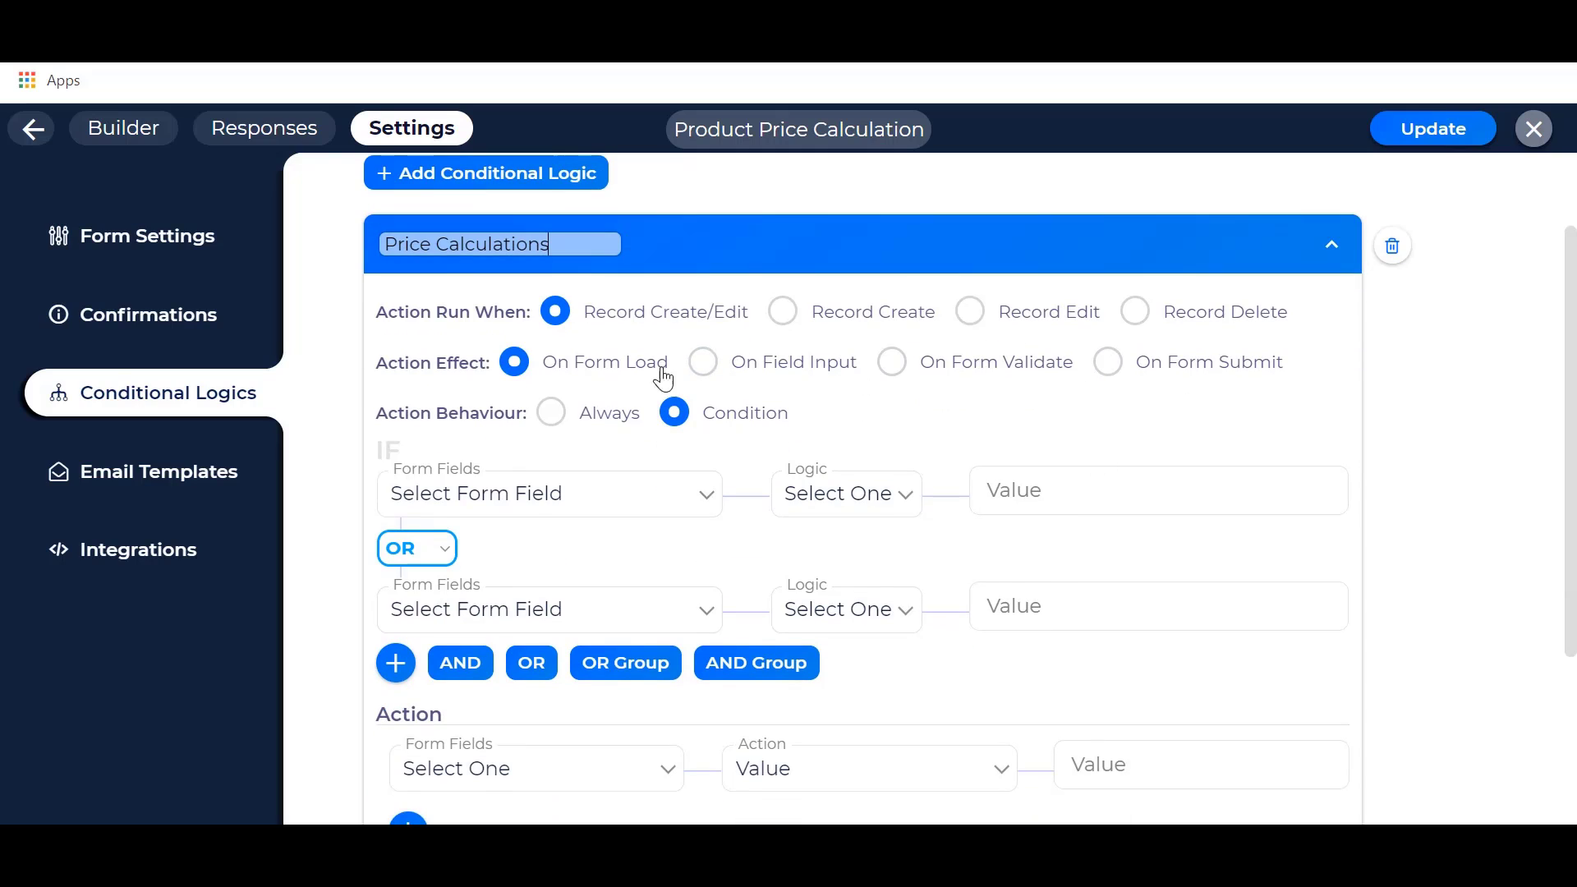
# Set the rule to On Field Input with a Product Price Is Not Null condition, joined by AND.
pyautogui.click(703, 362)
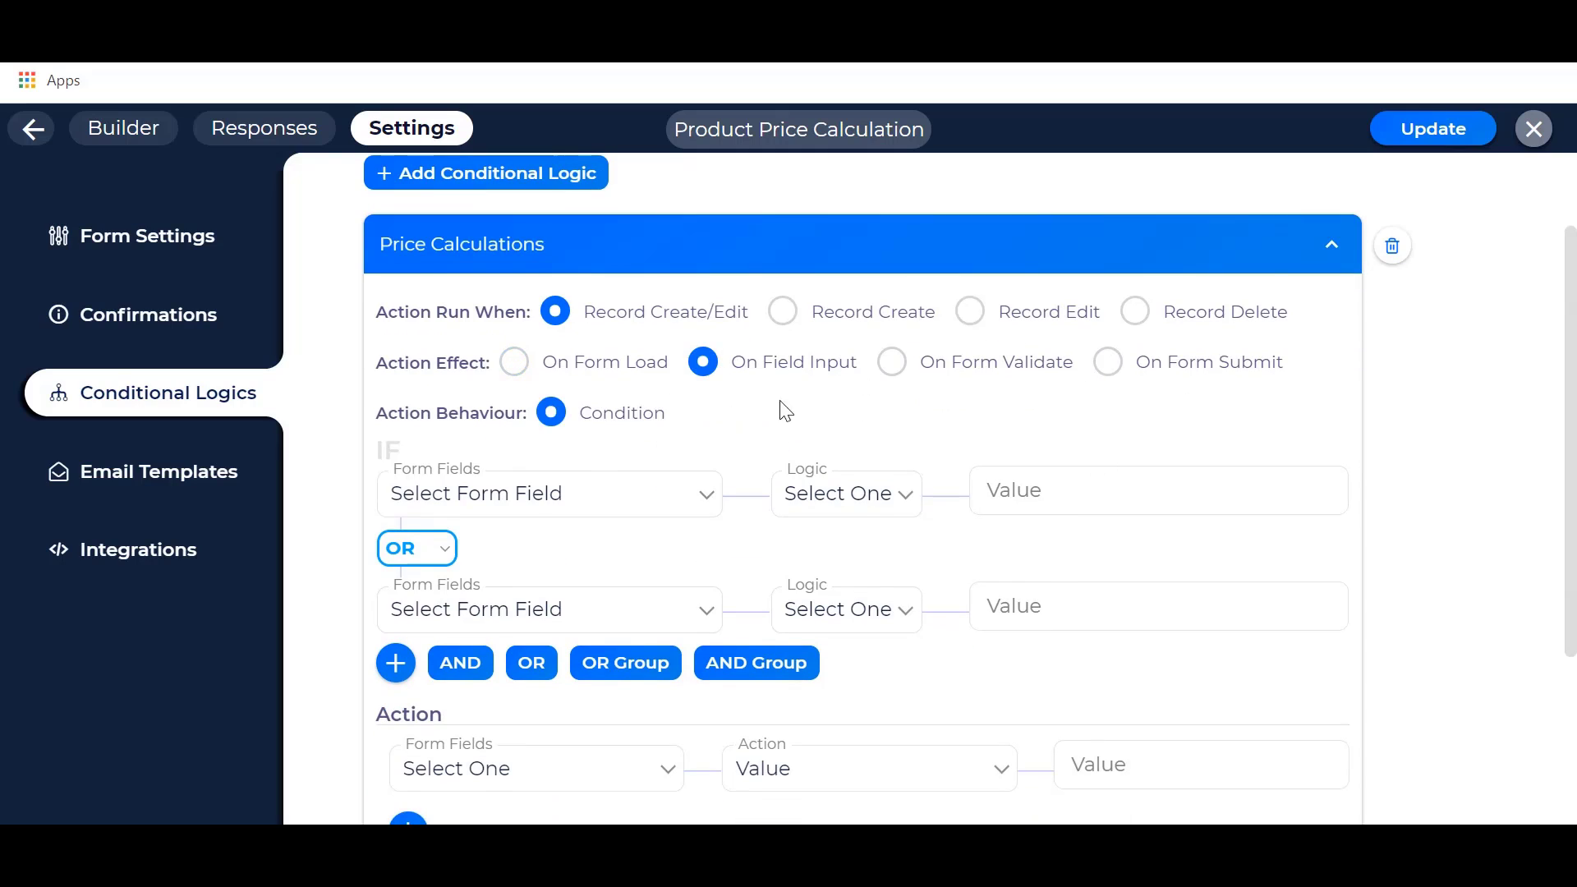
pyautogui.scroll(-2, 698, 419)
pyautogui.click(640, 388)
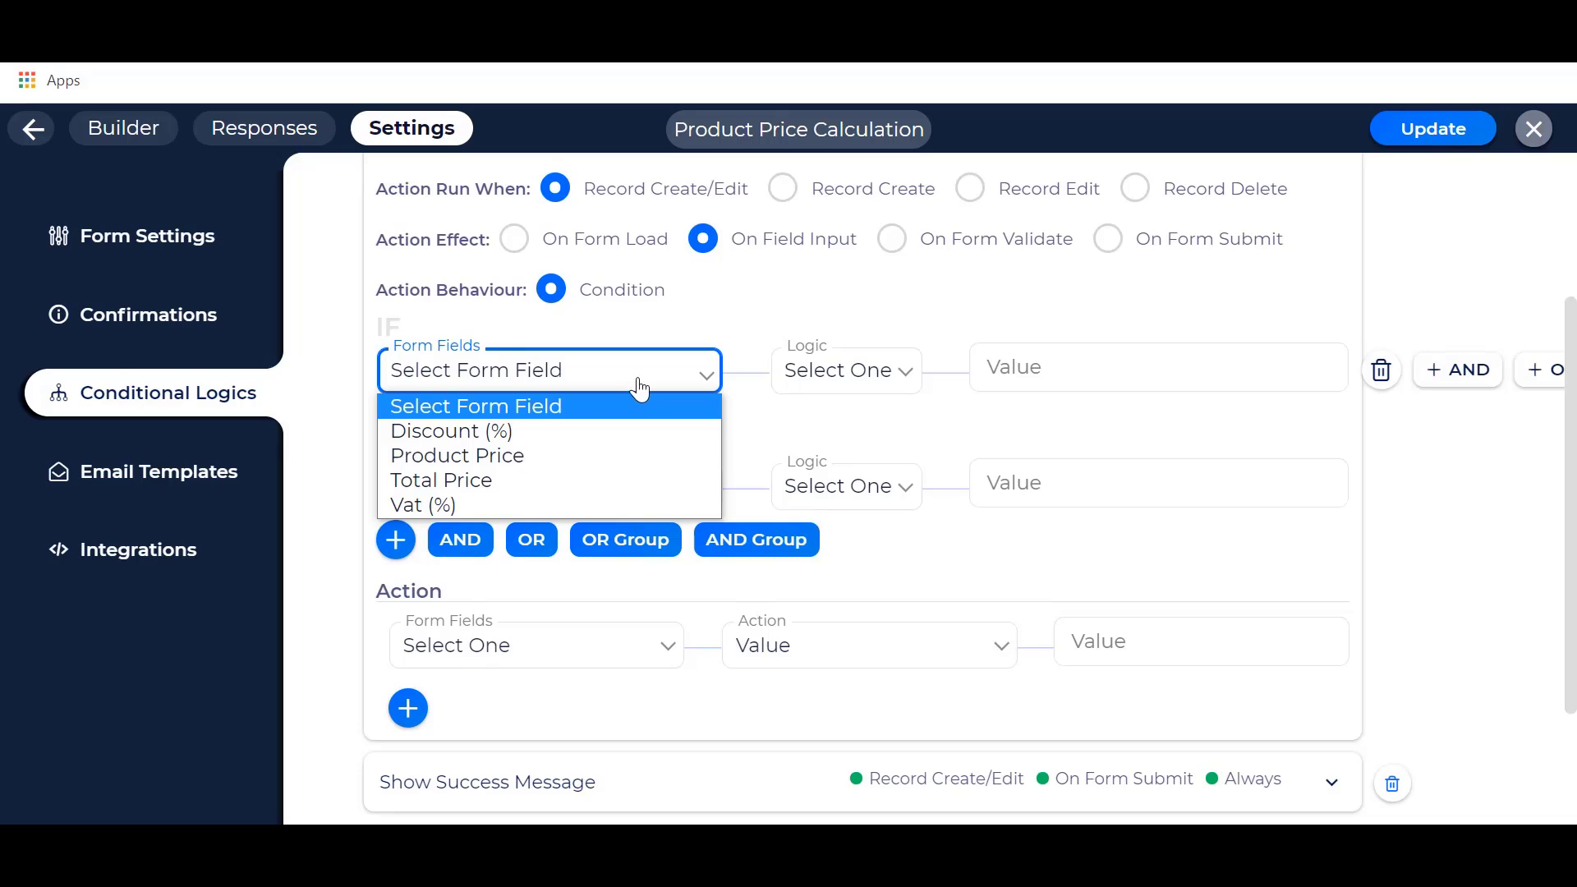
pyautogui.click(521, 454)
pyautogui.click(850, 368)
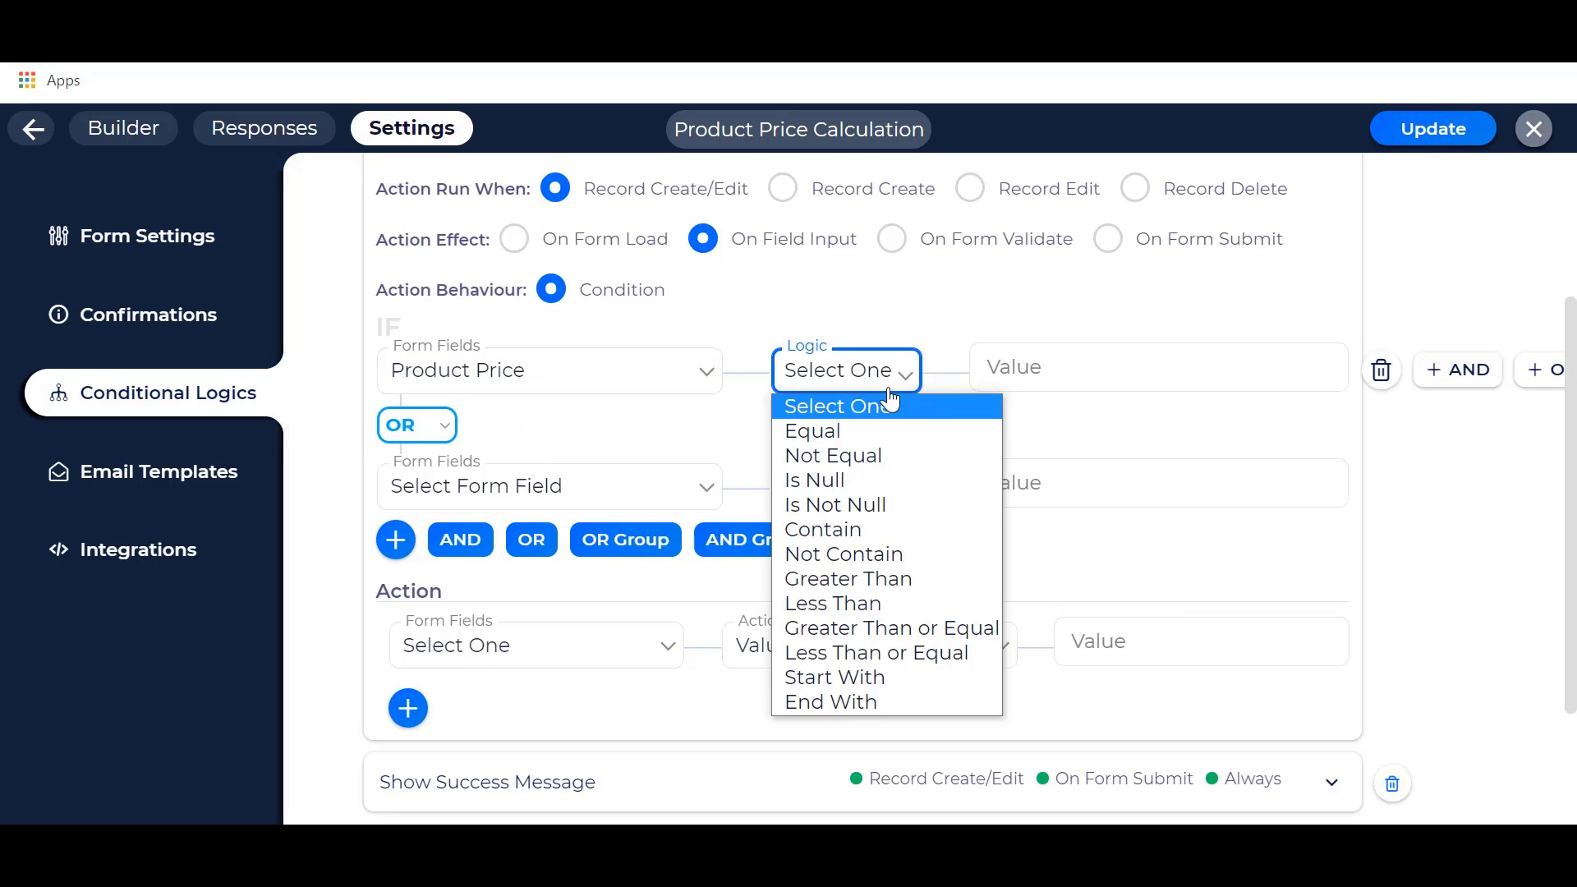
pyautogui.click(885, 505)
pyautogui.click(417, 425)
pyautogui.click(411, 476)
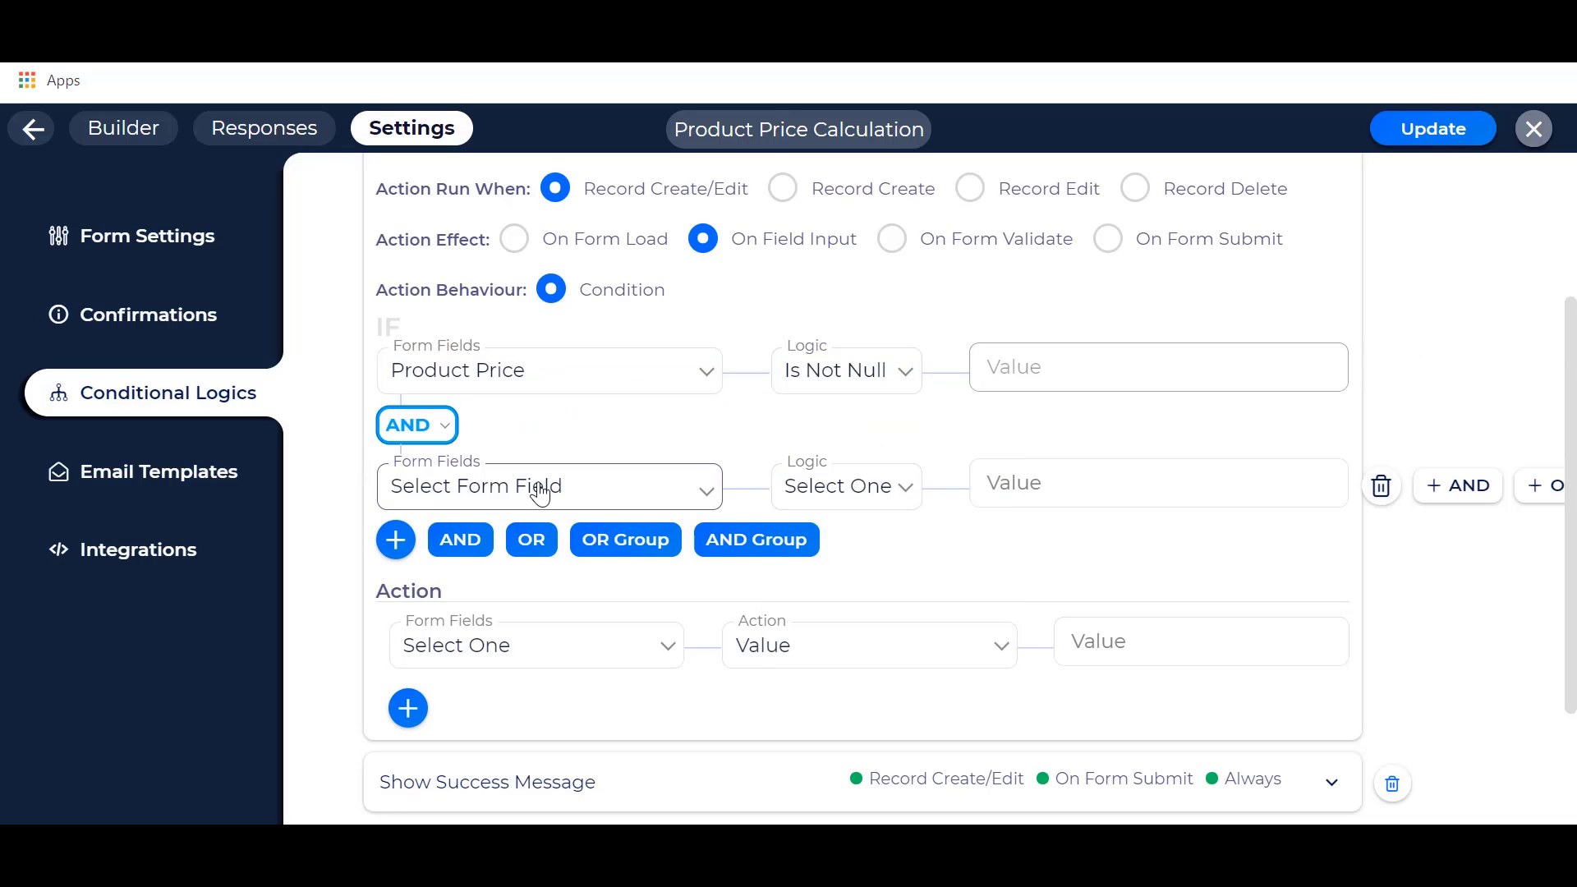
# Add AND conditions requiring Vat (%) and Discount (%) to be Is Not Null.
pyautogui.click(541, 493)
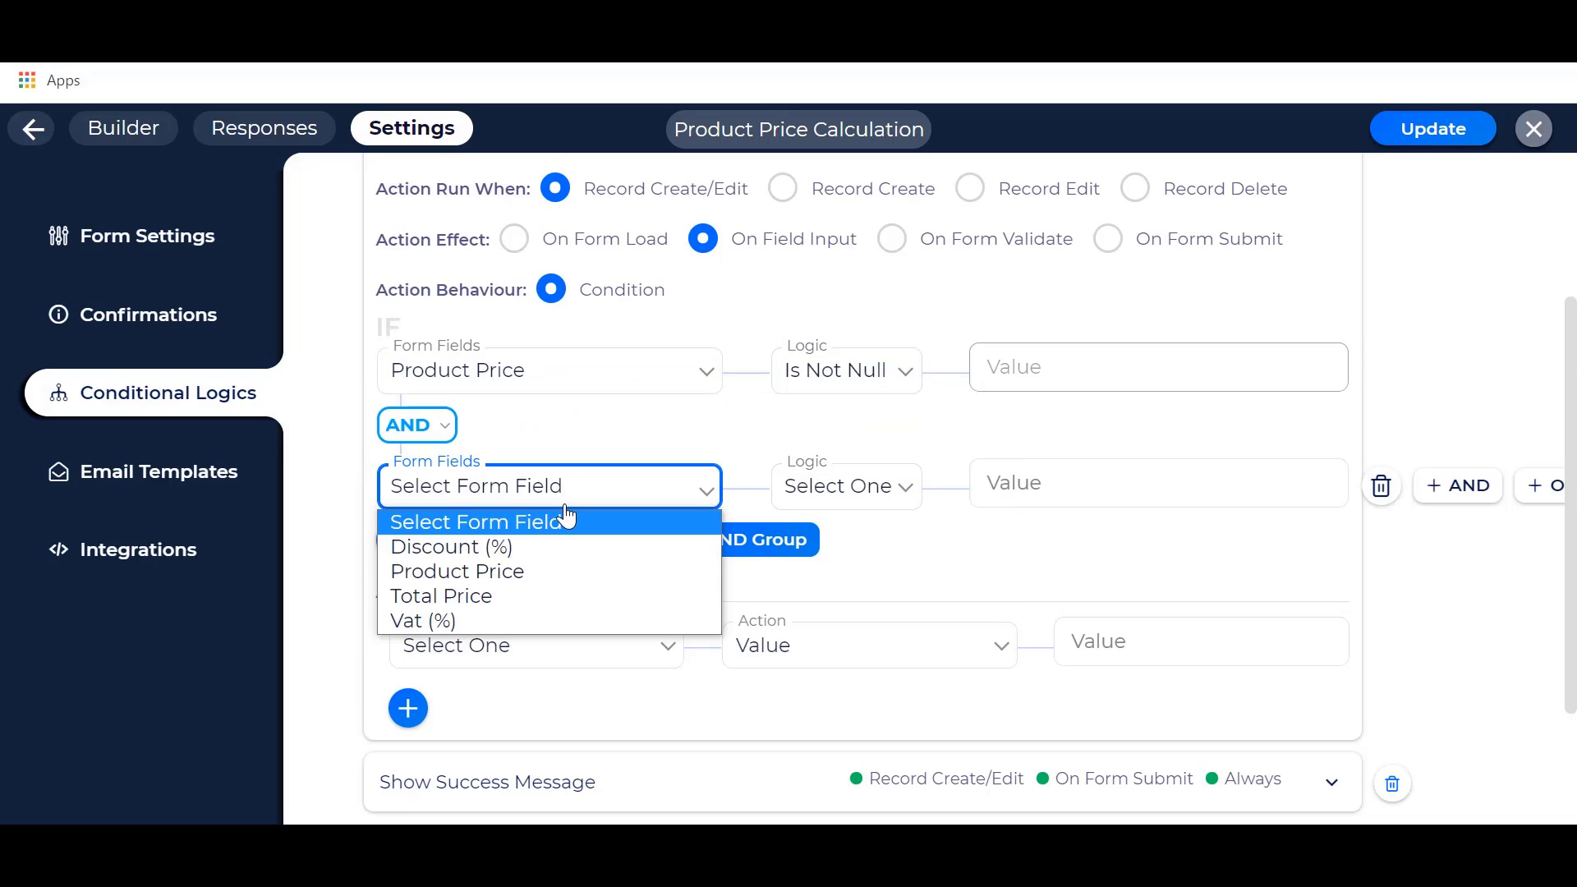
pyautogui.click(469, 622)
pyautogui.click(793, 490)
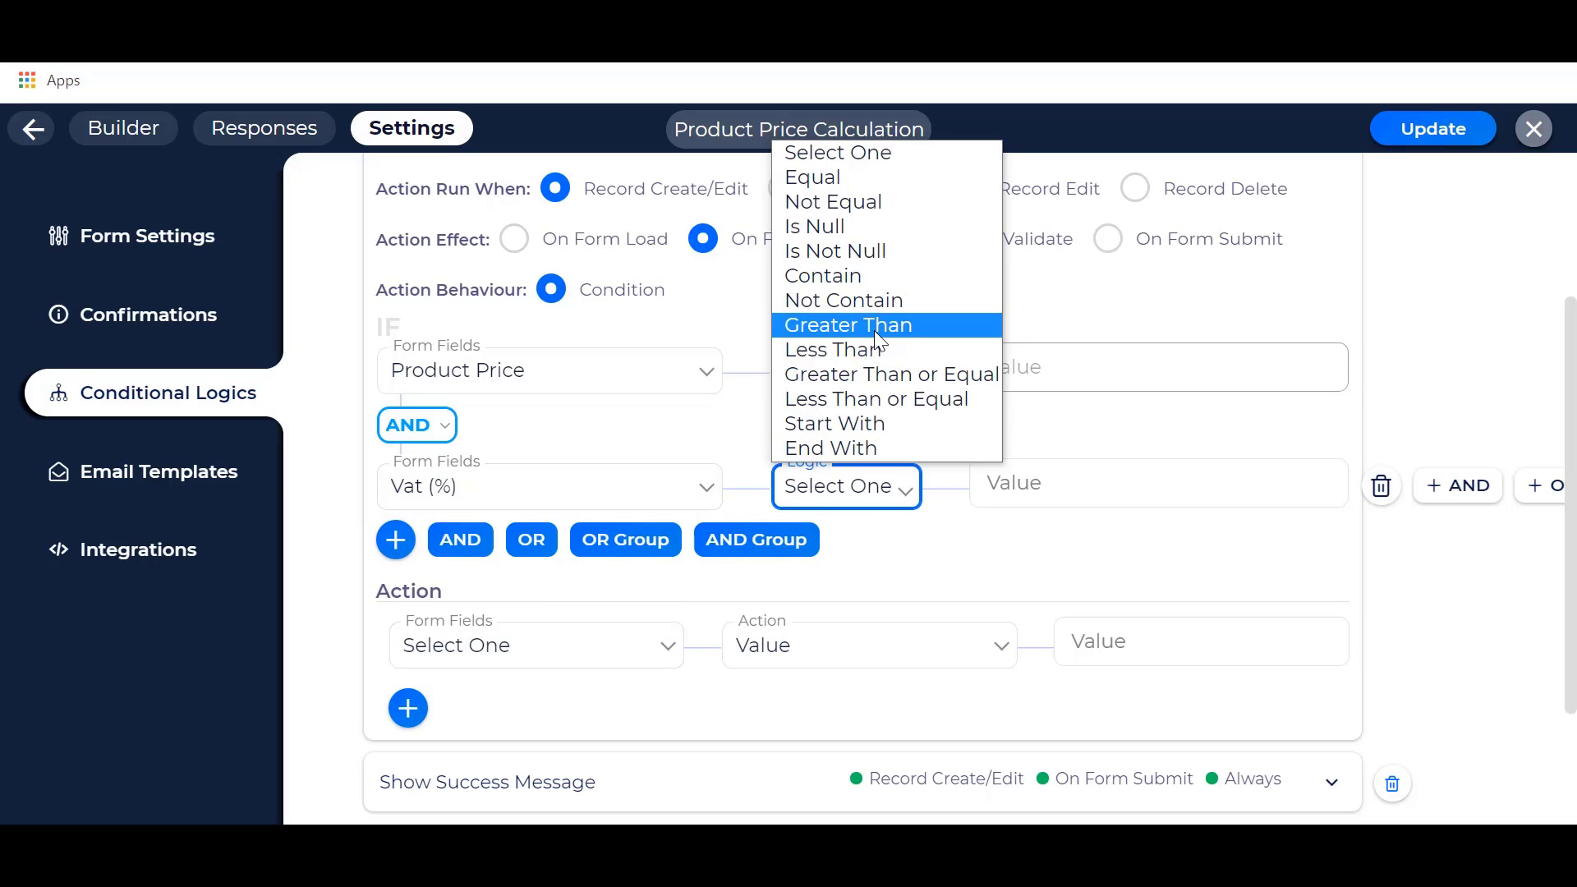
pyautogui.click(871, 250)
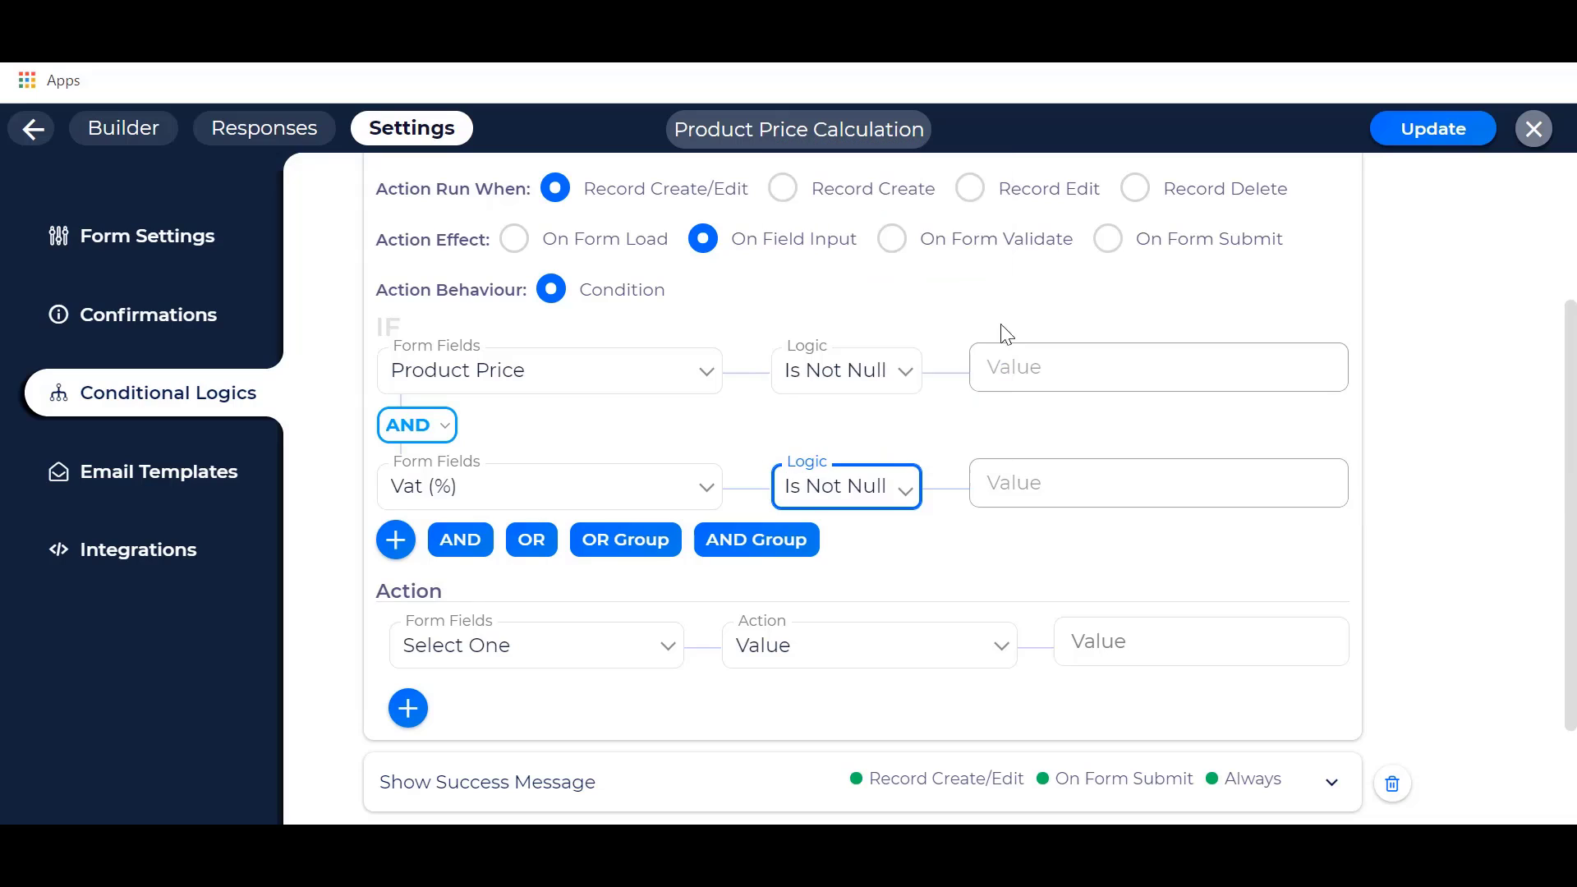
pyautogui.click(521, 559)
pyautogui.click(526, 600)
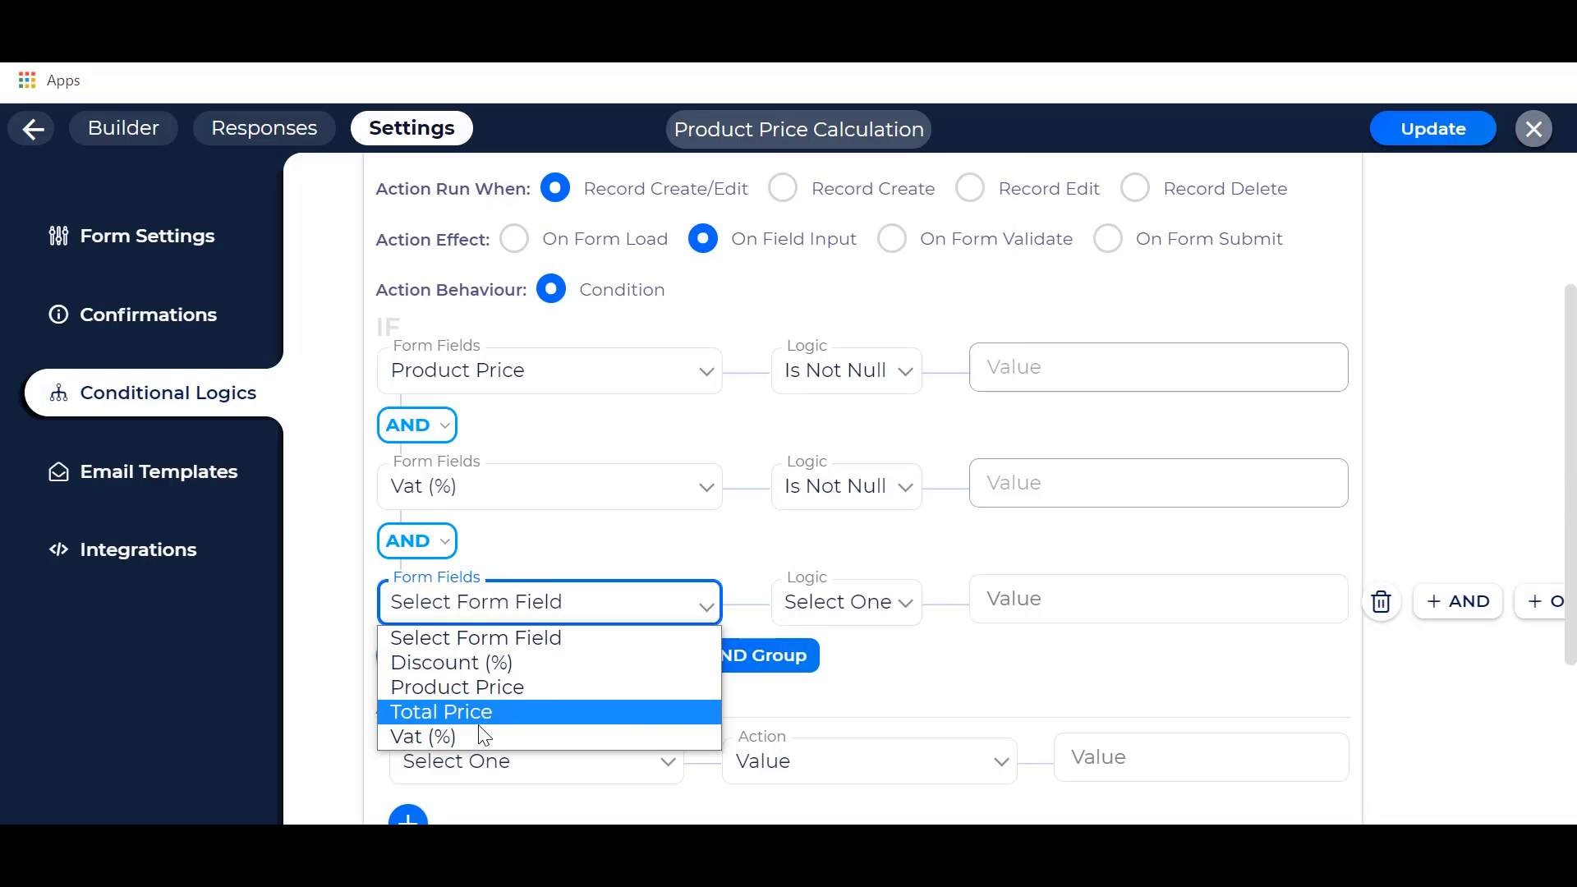
pyautogui.click(486, 664)
pyautogui.click(814, 612)
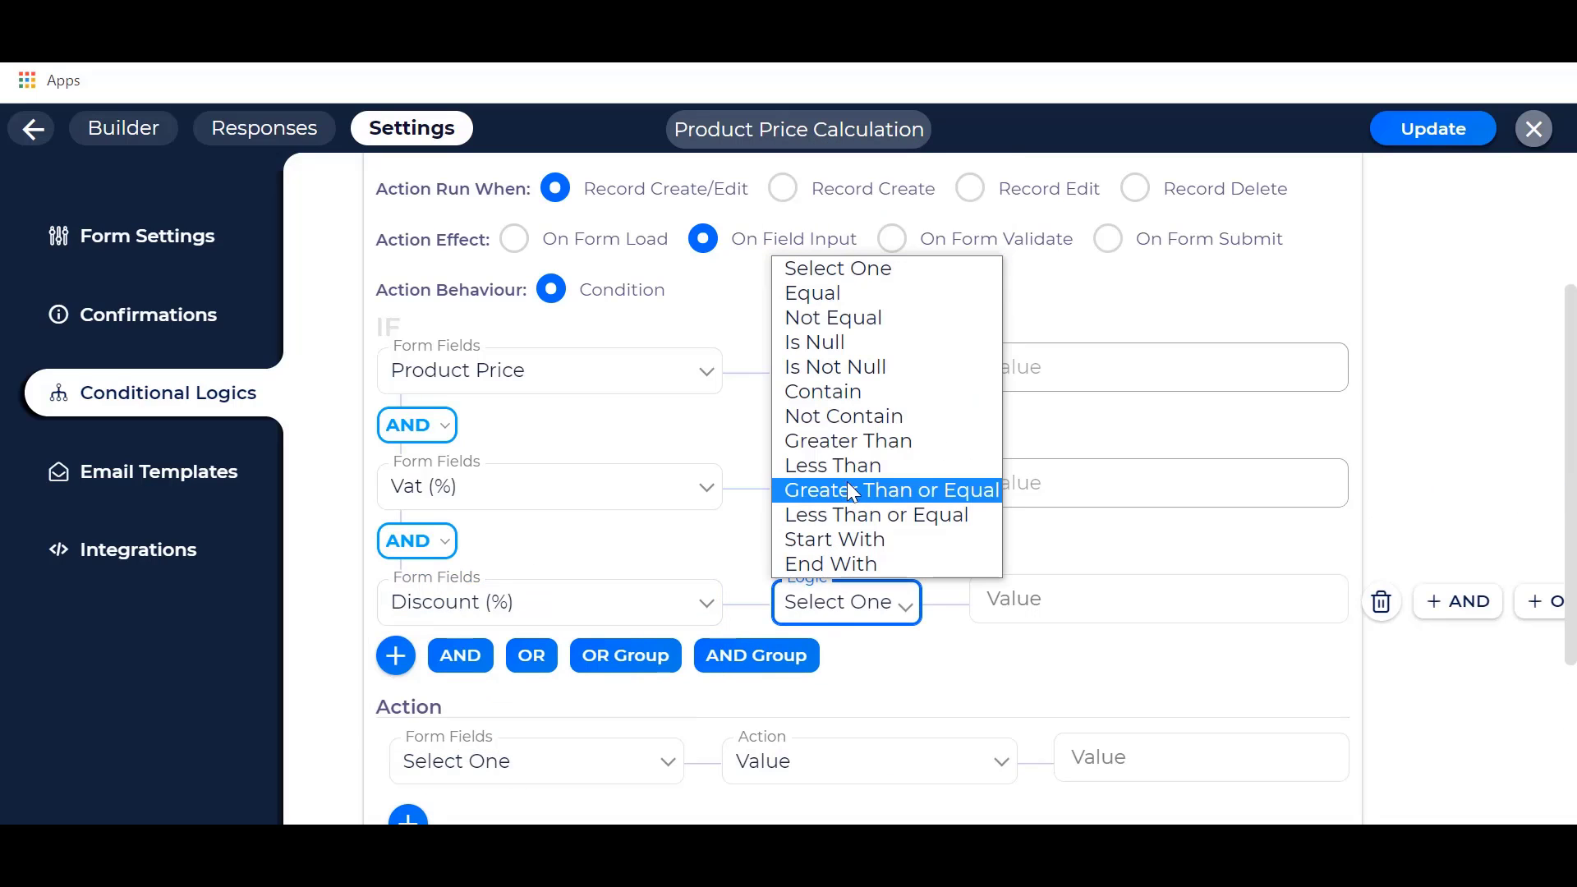
pyautogui.click(836, 366)
# Set the rule's action to change the Total Price value.
pyautogui.scroll(-2, 978, 477)
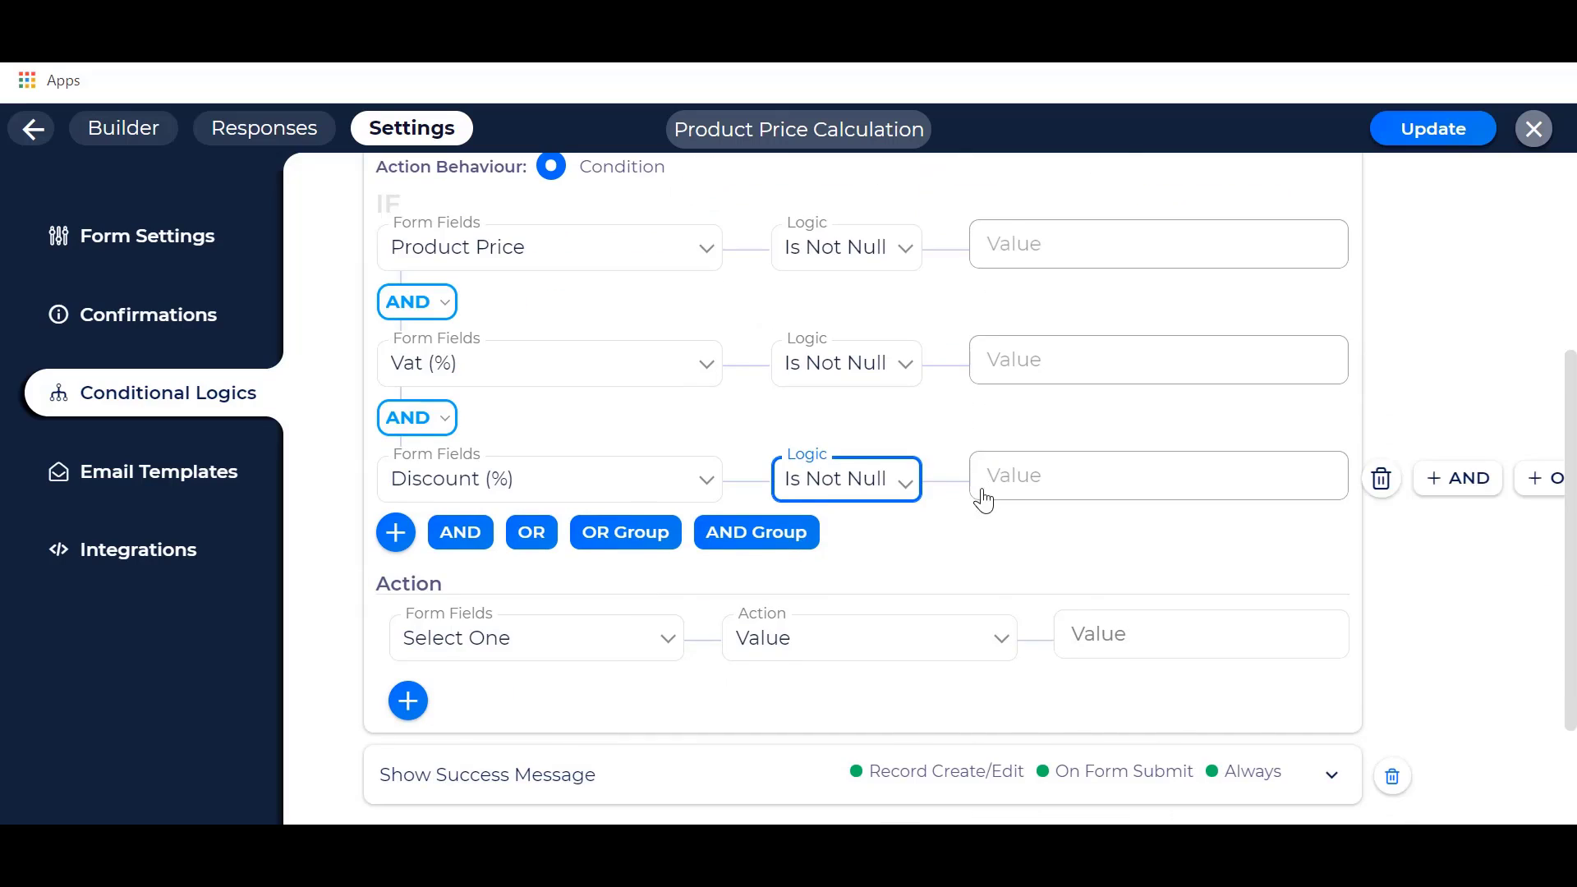
pyautogui.click(621, 655)
pyautogui.click(475, 745)
pyautogui.click(1148, 641)
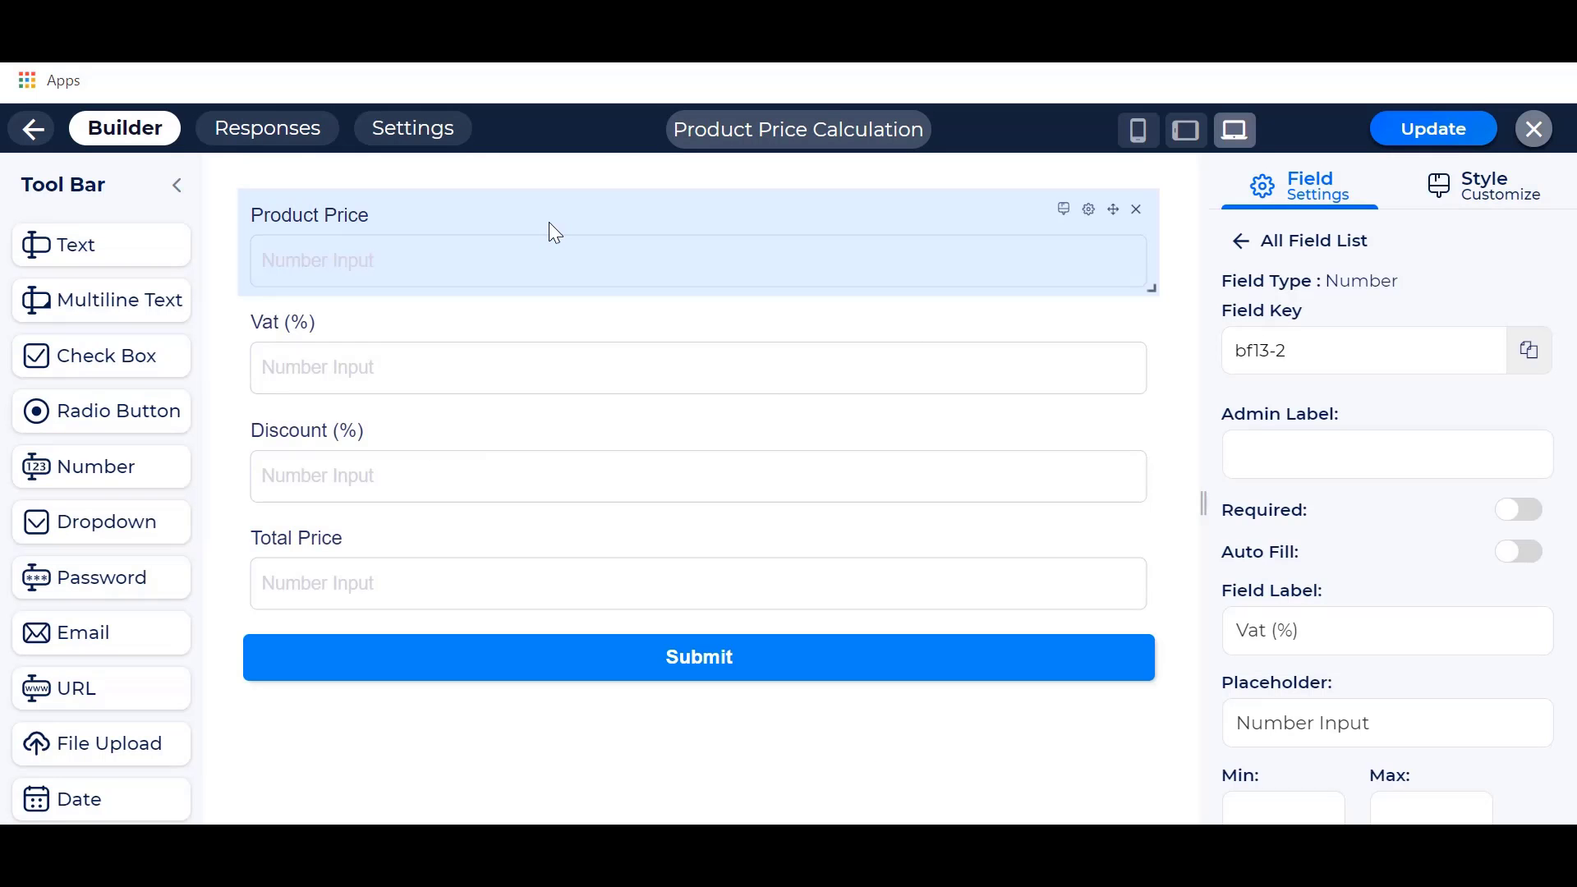
# Copy Product Price's field key bf13-1 and paste it twice into the Total Price value formula.
pyautogui.click(549, 221)
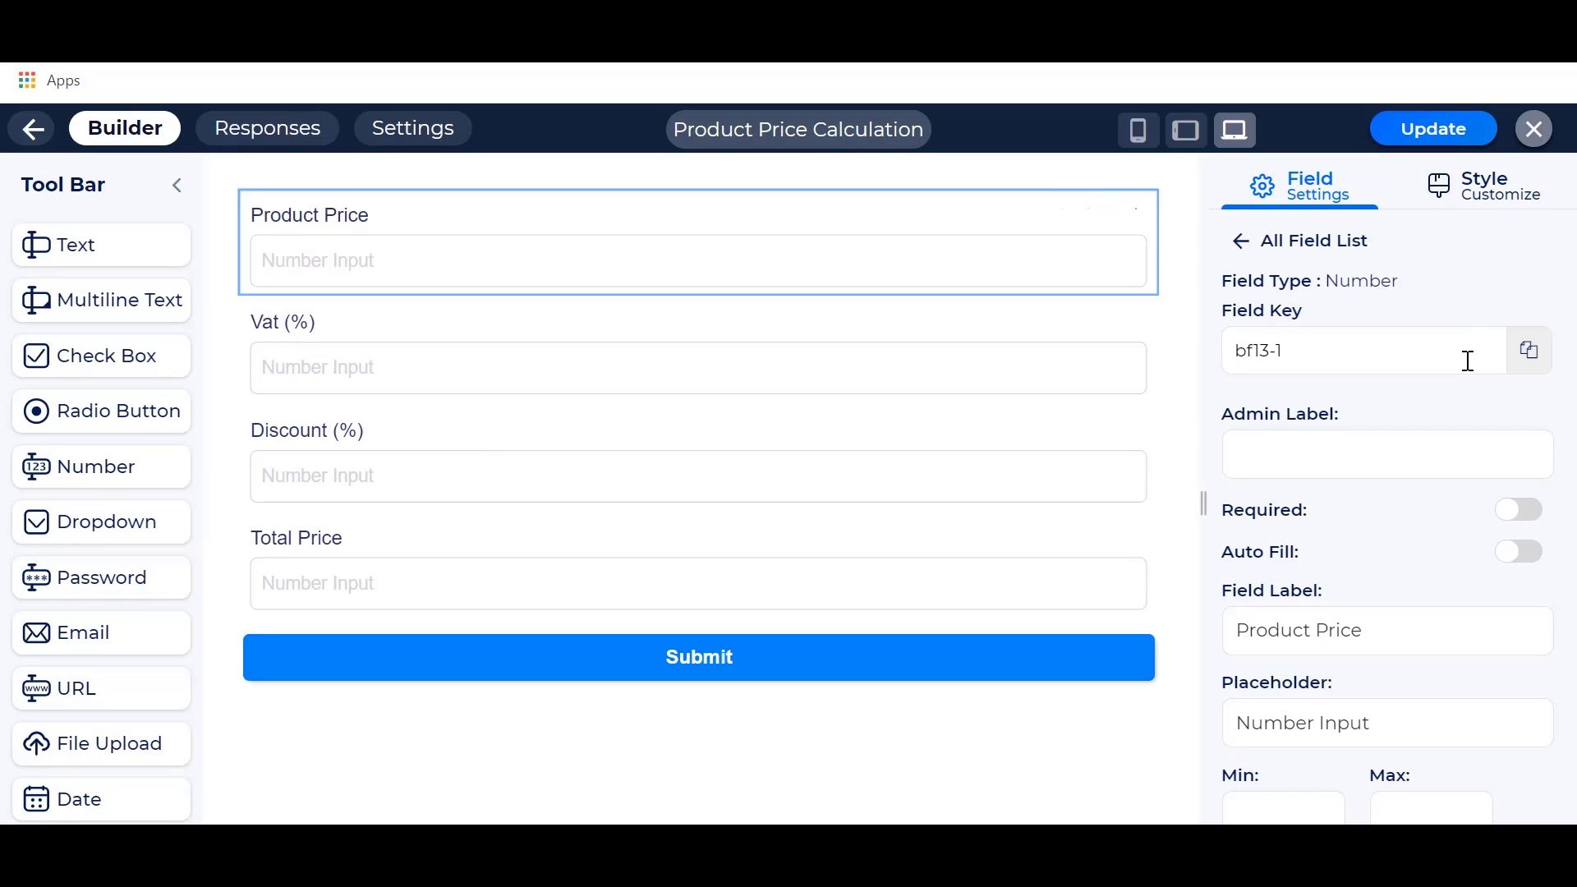
pyautogui.click(1529, 350)
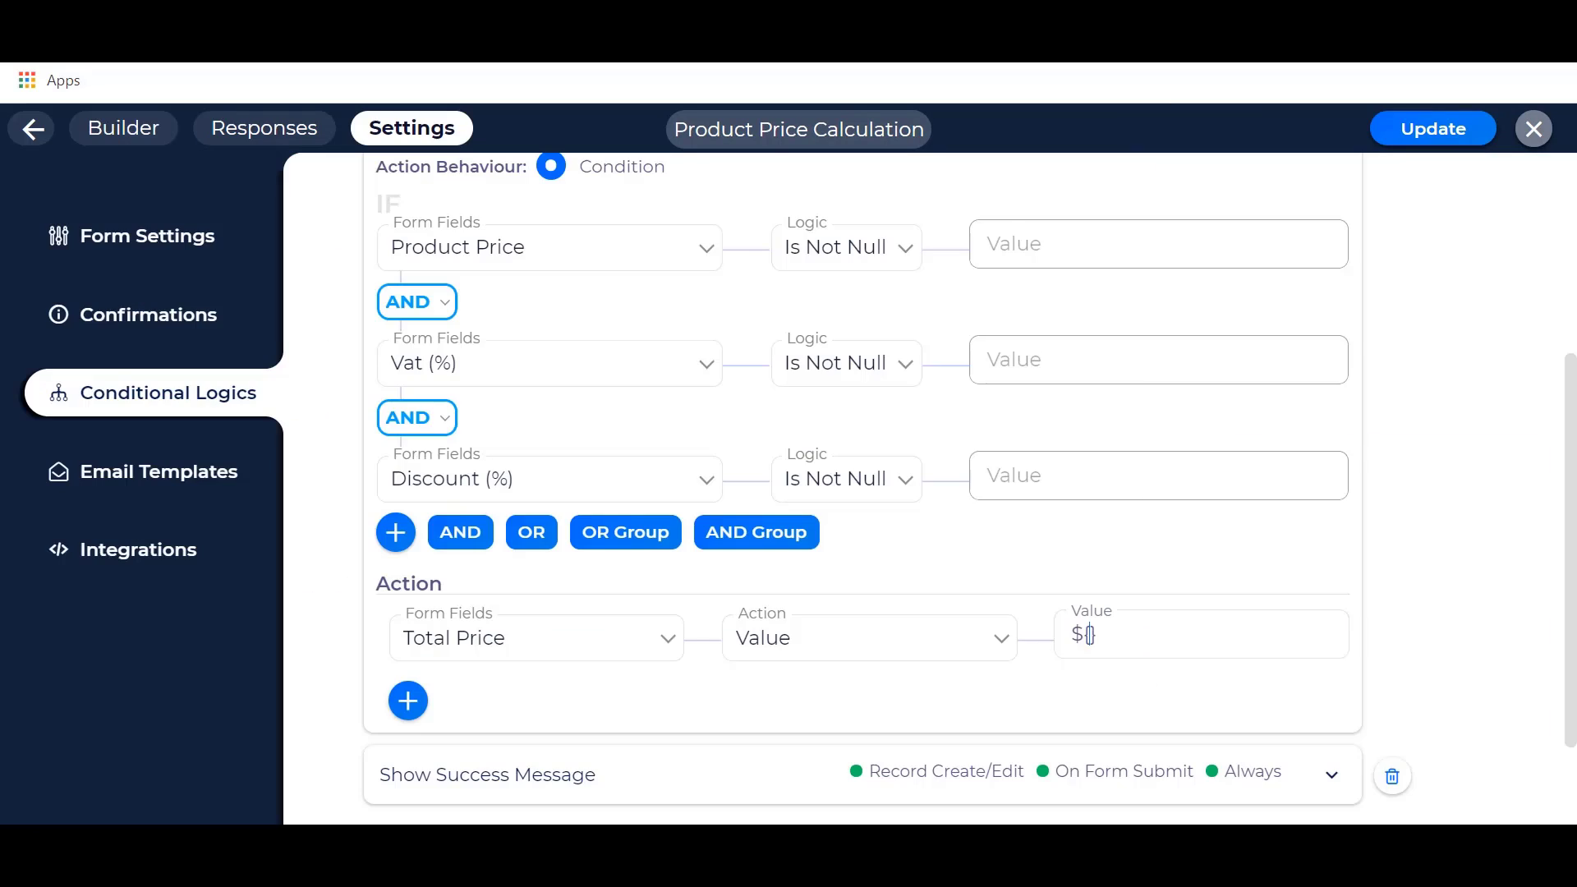
pyautogui.hotkey('ctrl', 'v')
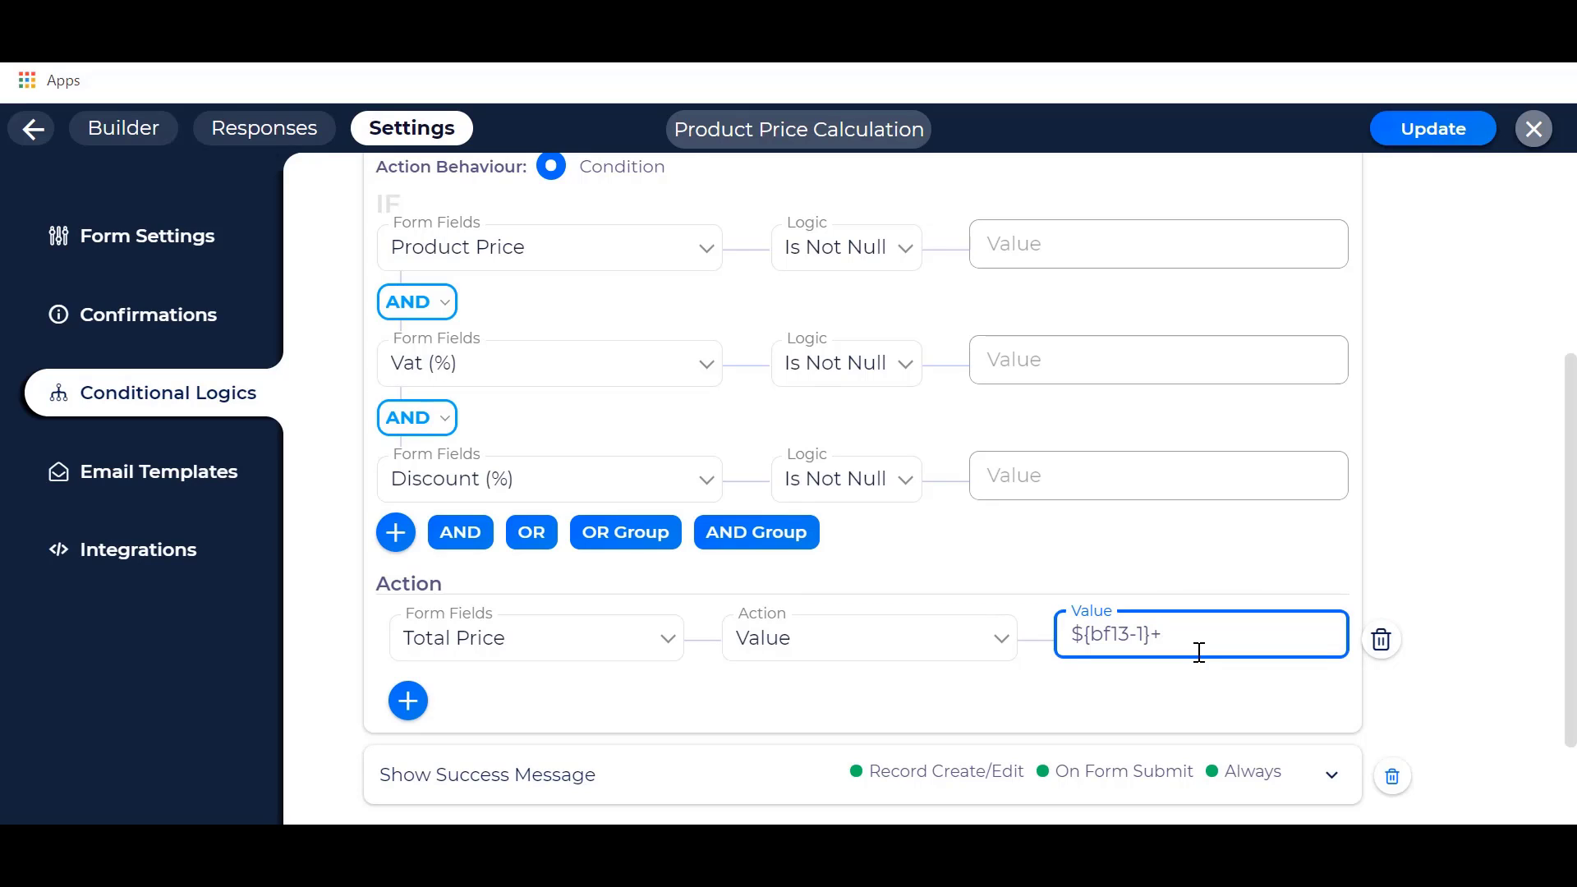
pyautogui.hotkey('ctrl', 'v')
# Insert the Vat (%) key bf13-2 into the formula and append /100-${}.
pyautogui.write('{}')
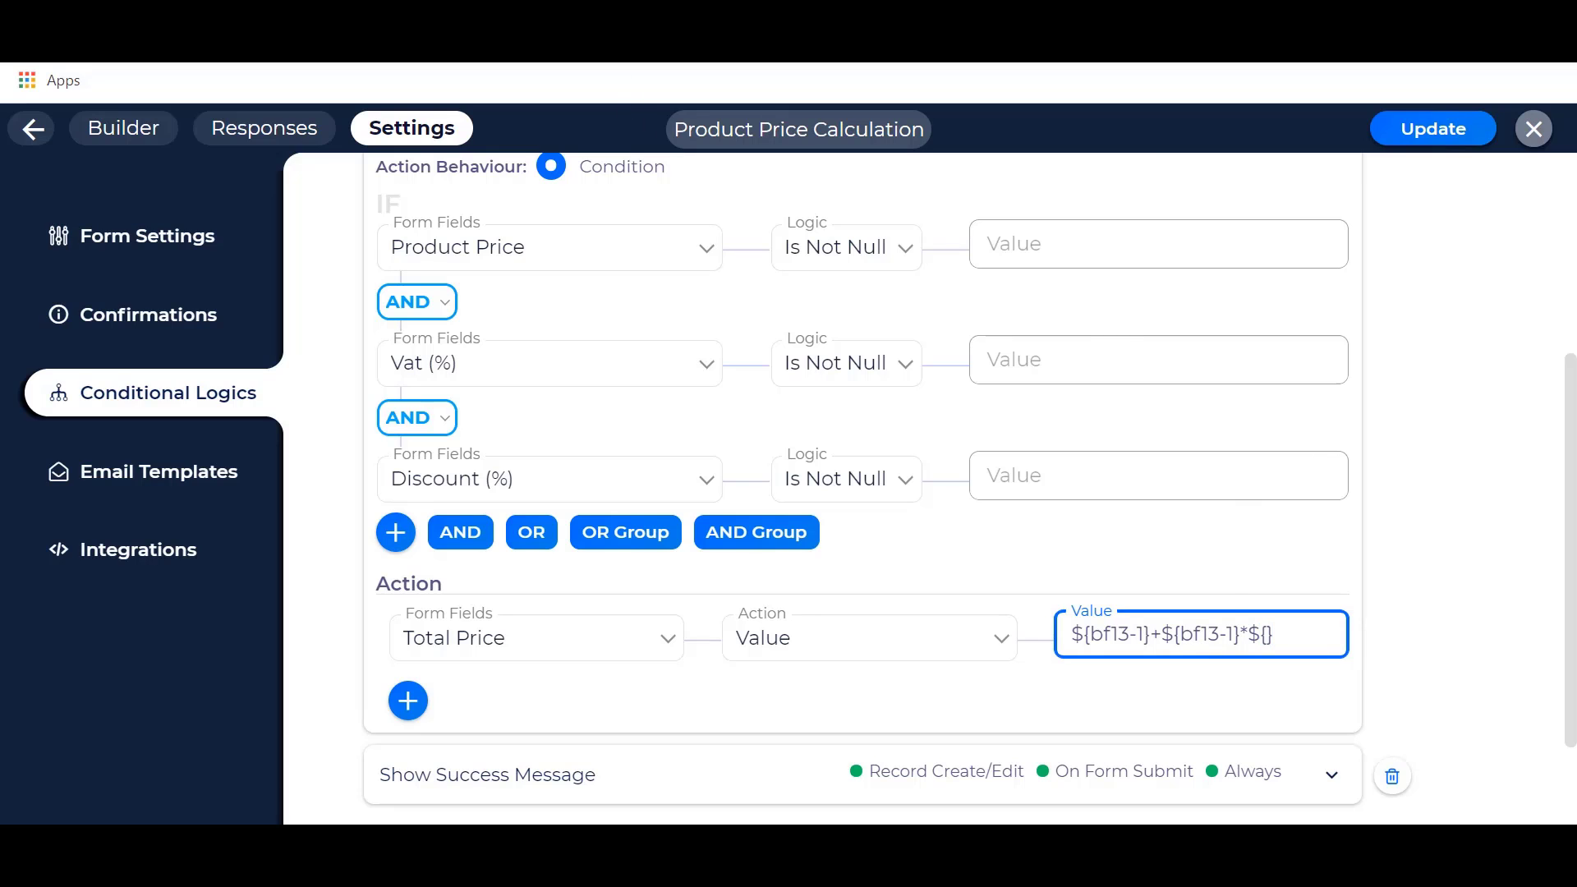
pyautogui.click(123, 128)
pyautogui.click(655, 320)
pyautogui.click(1528, 350)
pyautogui.click(413, 128)
pyautogui.click(1278, 635)
pyautogui.hotkey('ctrl', 'v')
pyautogui.write('/100')
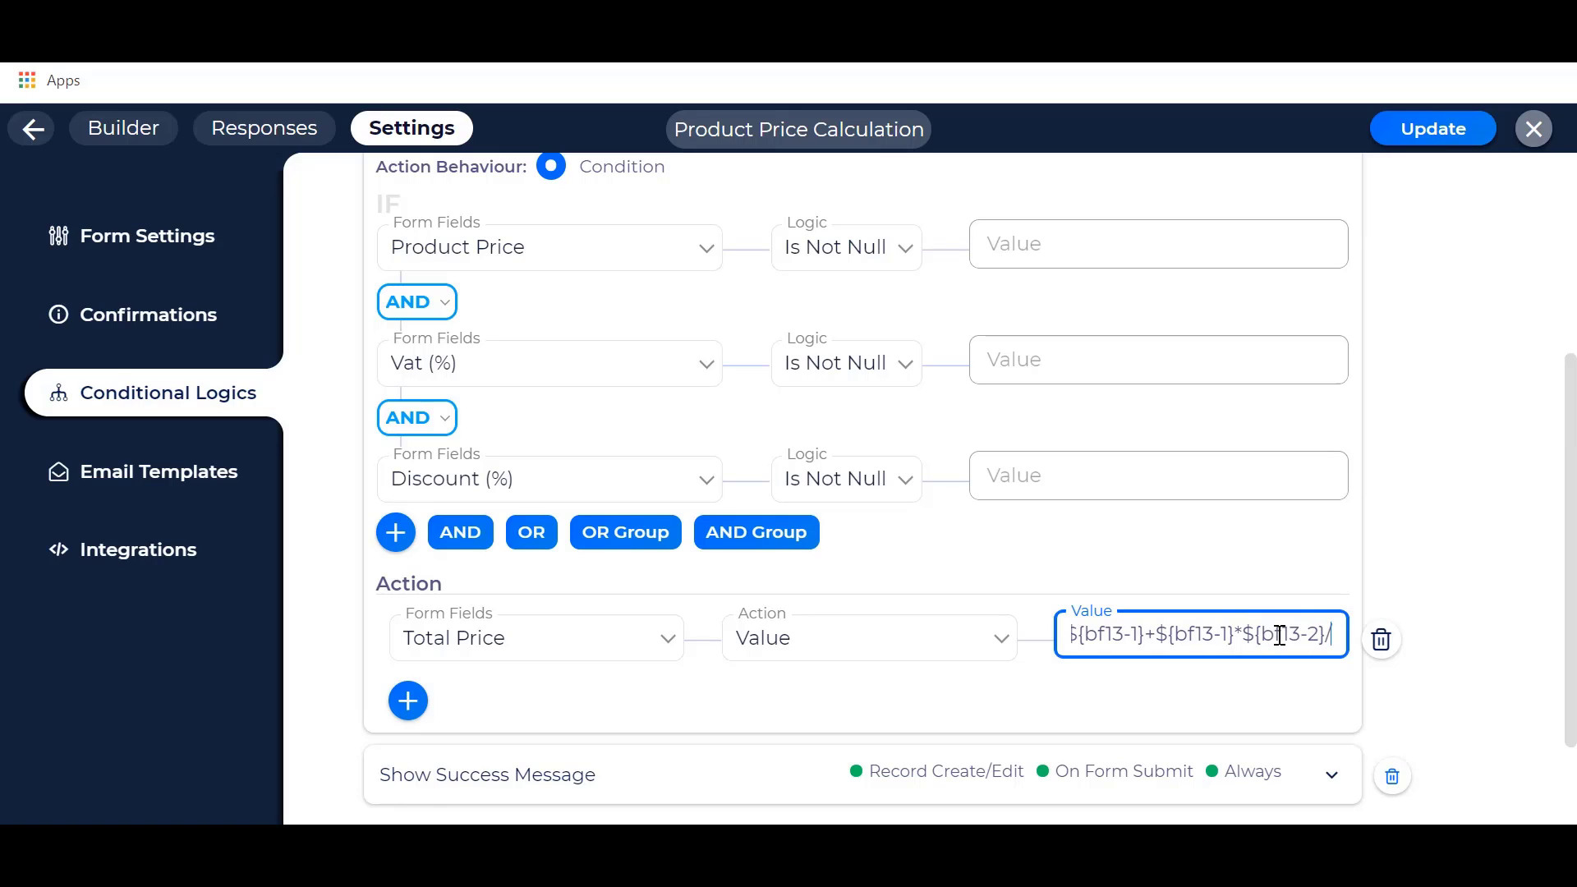
pyautogui.write('-${}')
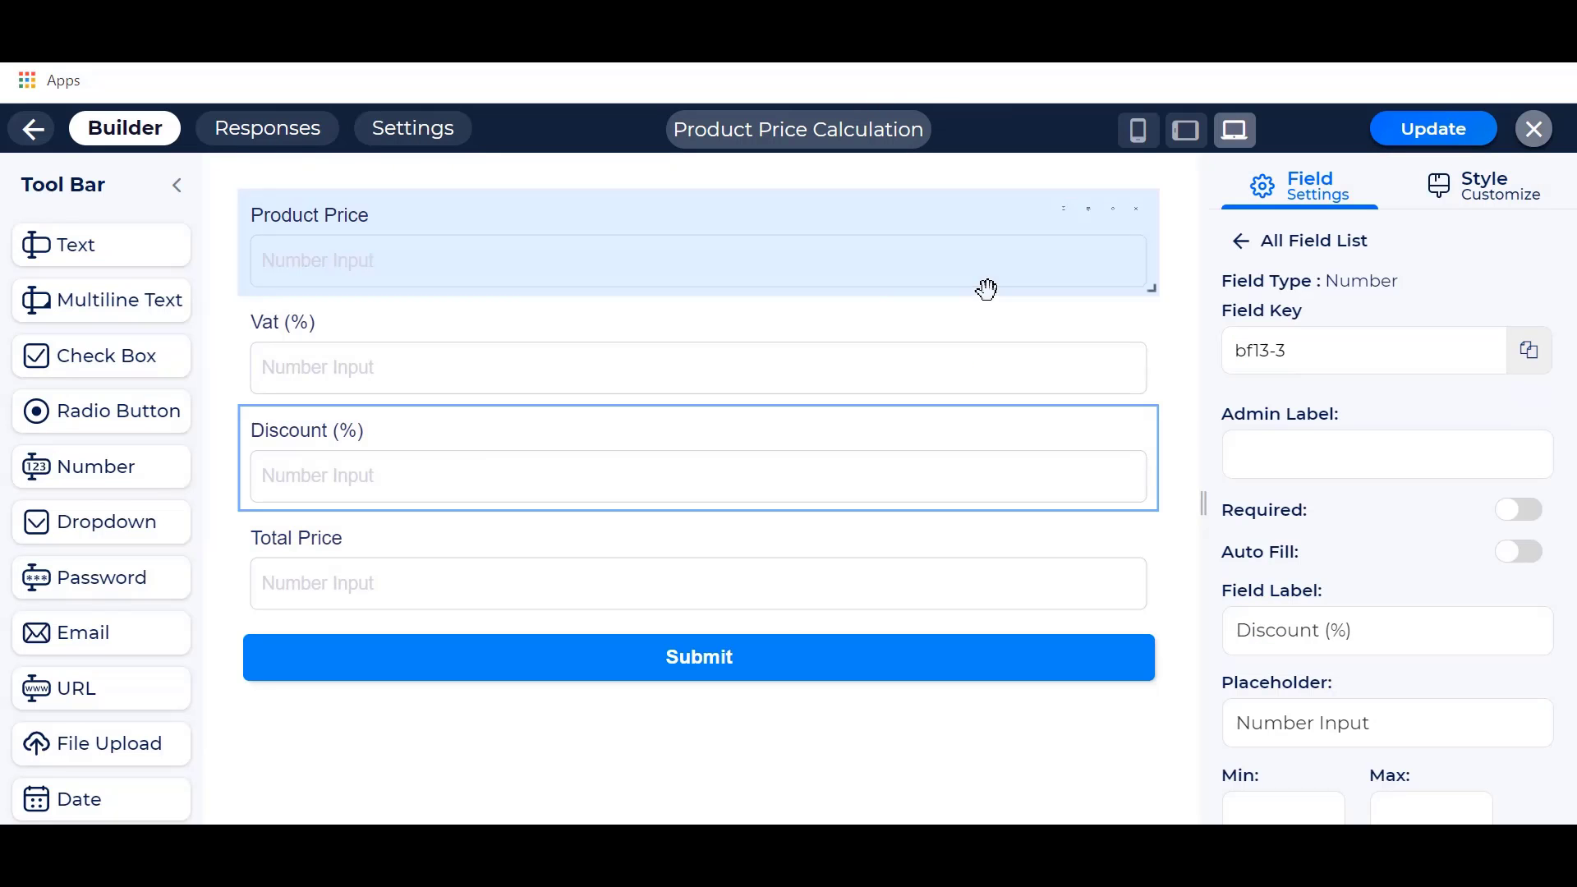
# Append Product Price's key bf13-1 followed by *${} to the formula.
pyautogui.click(521, 218)
pyautogui.click(1529, 351)
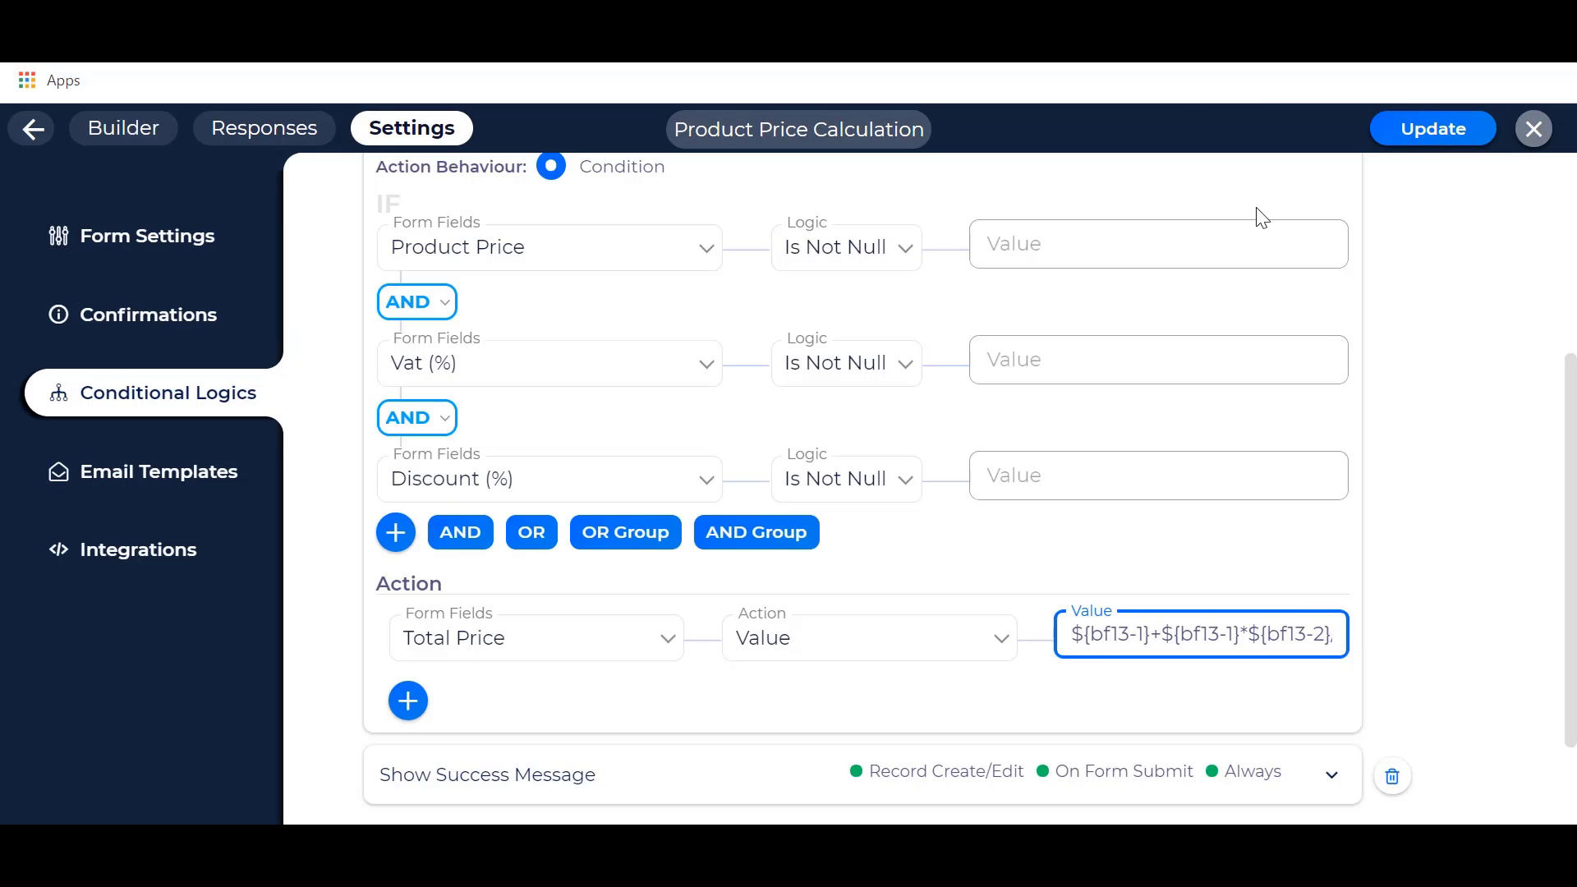
pyautogui.press('End')
pyautogui.hotkey('ctrl', 'v')
pyautogui.write('*${}')
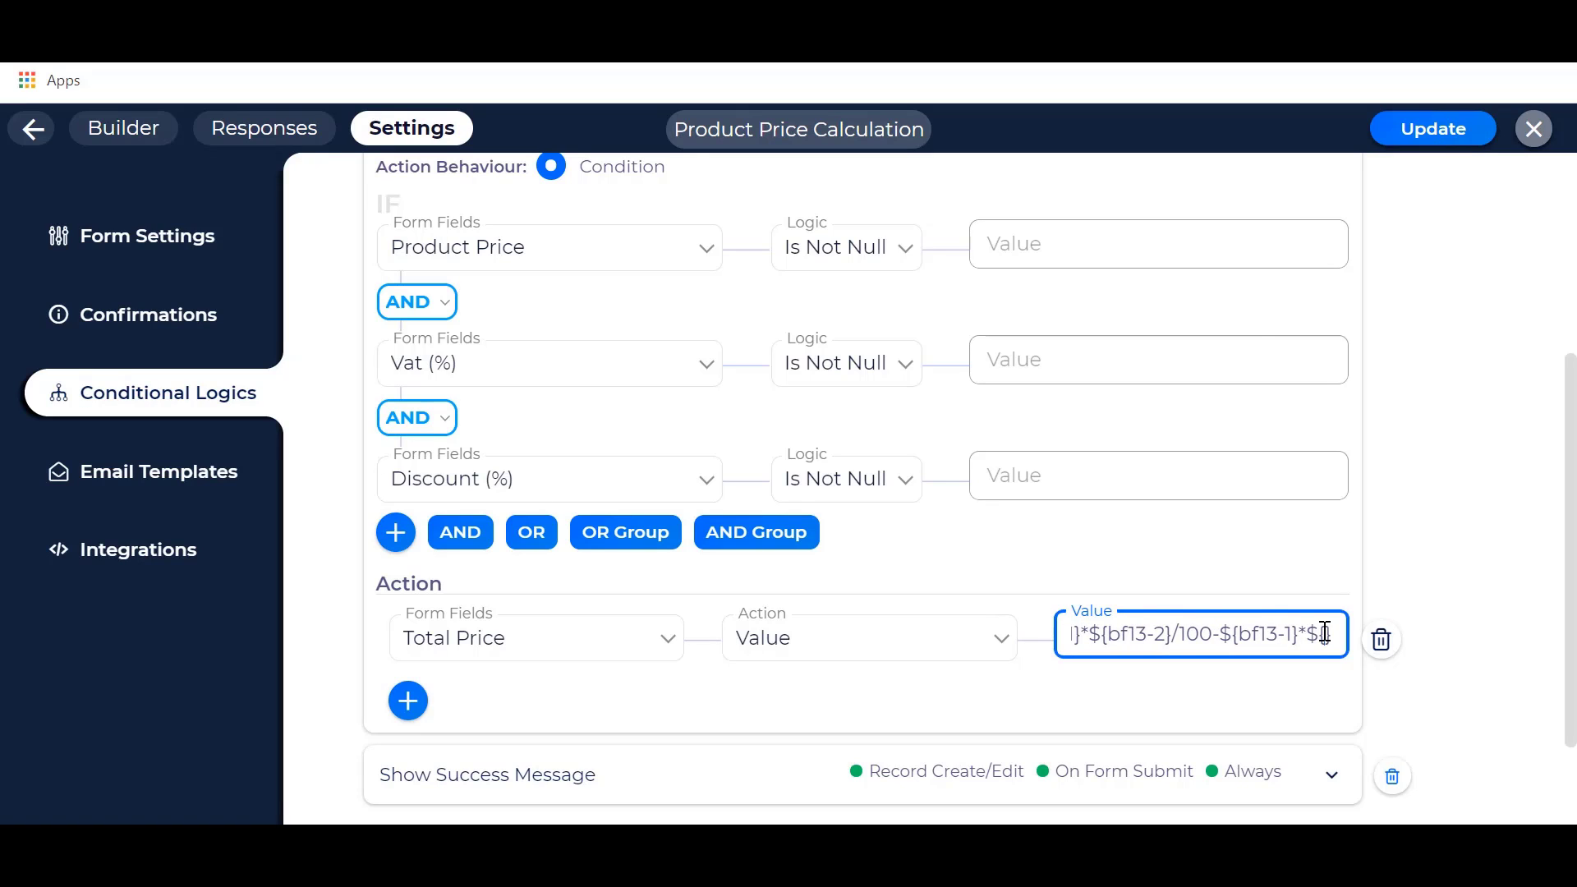
# Insert the Discount (%) key bf13-3 and finish the formula with /100.
pyautogui.click(123, 128)
pyautogui.click(620, 433)
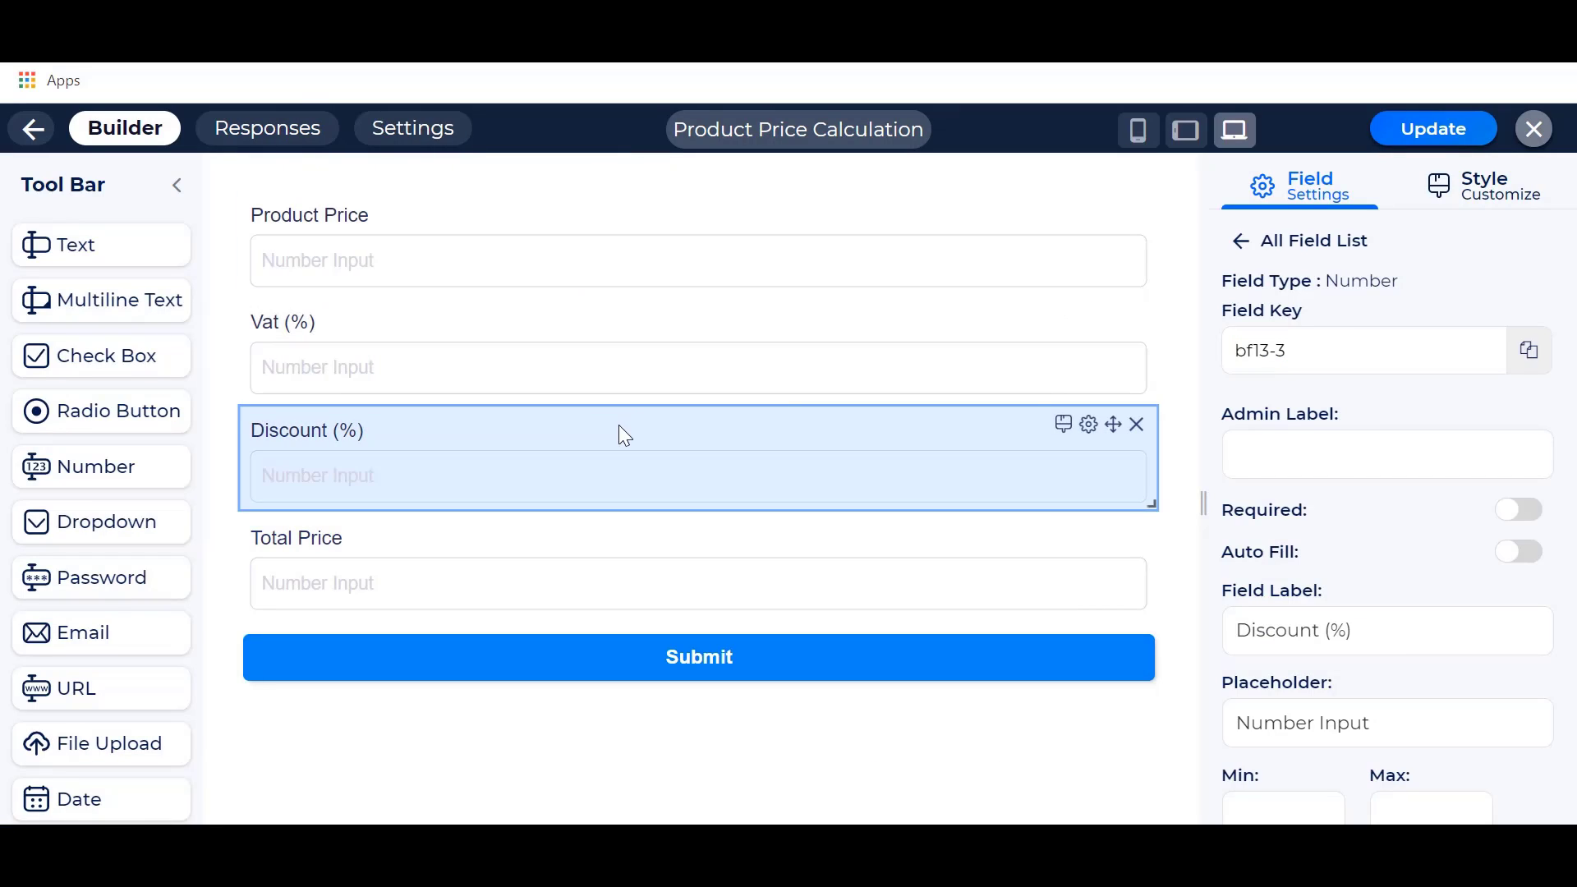
pyautogui.click(1528, 350)
pyautogui.click(412, 128)
pyautogui.click(1315, 634)
pyautogui.hotkey('ctrl', 'v')
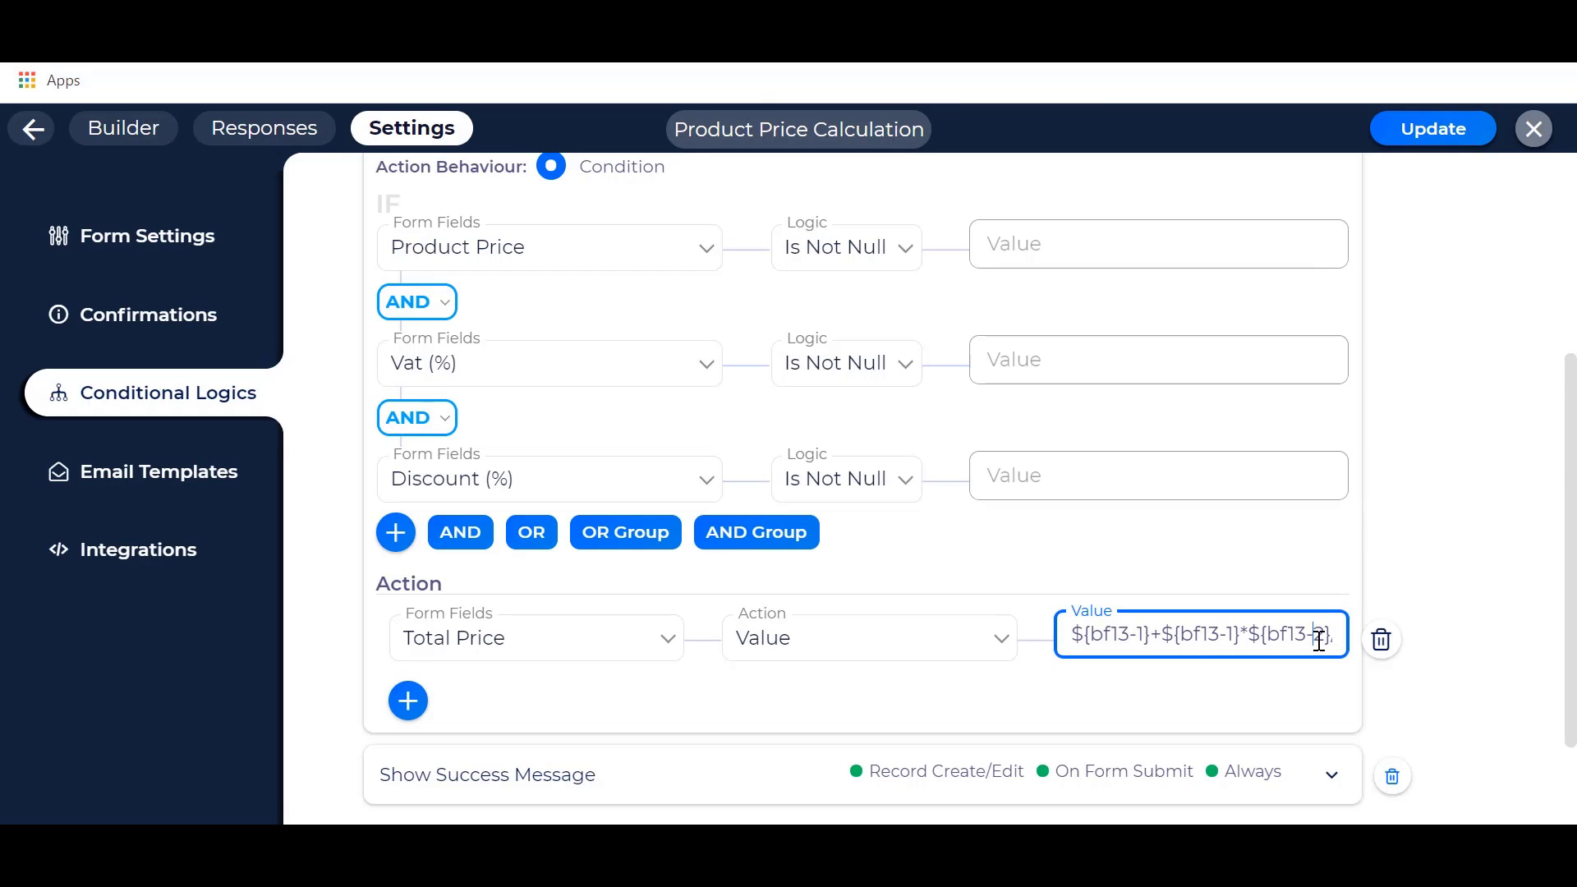
pyautogui.press('Right')
pyautogui.press('Right')
pyautogui.press('Right')
pyautogui.press('Right')
pyautogui.press('Right')
pyautogui.press('Right')
pyautogui.press('Right')
pyautogui.press('Right')
pyautogui.press('Right')
pyautogui.press('Right')
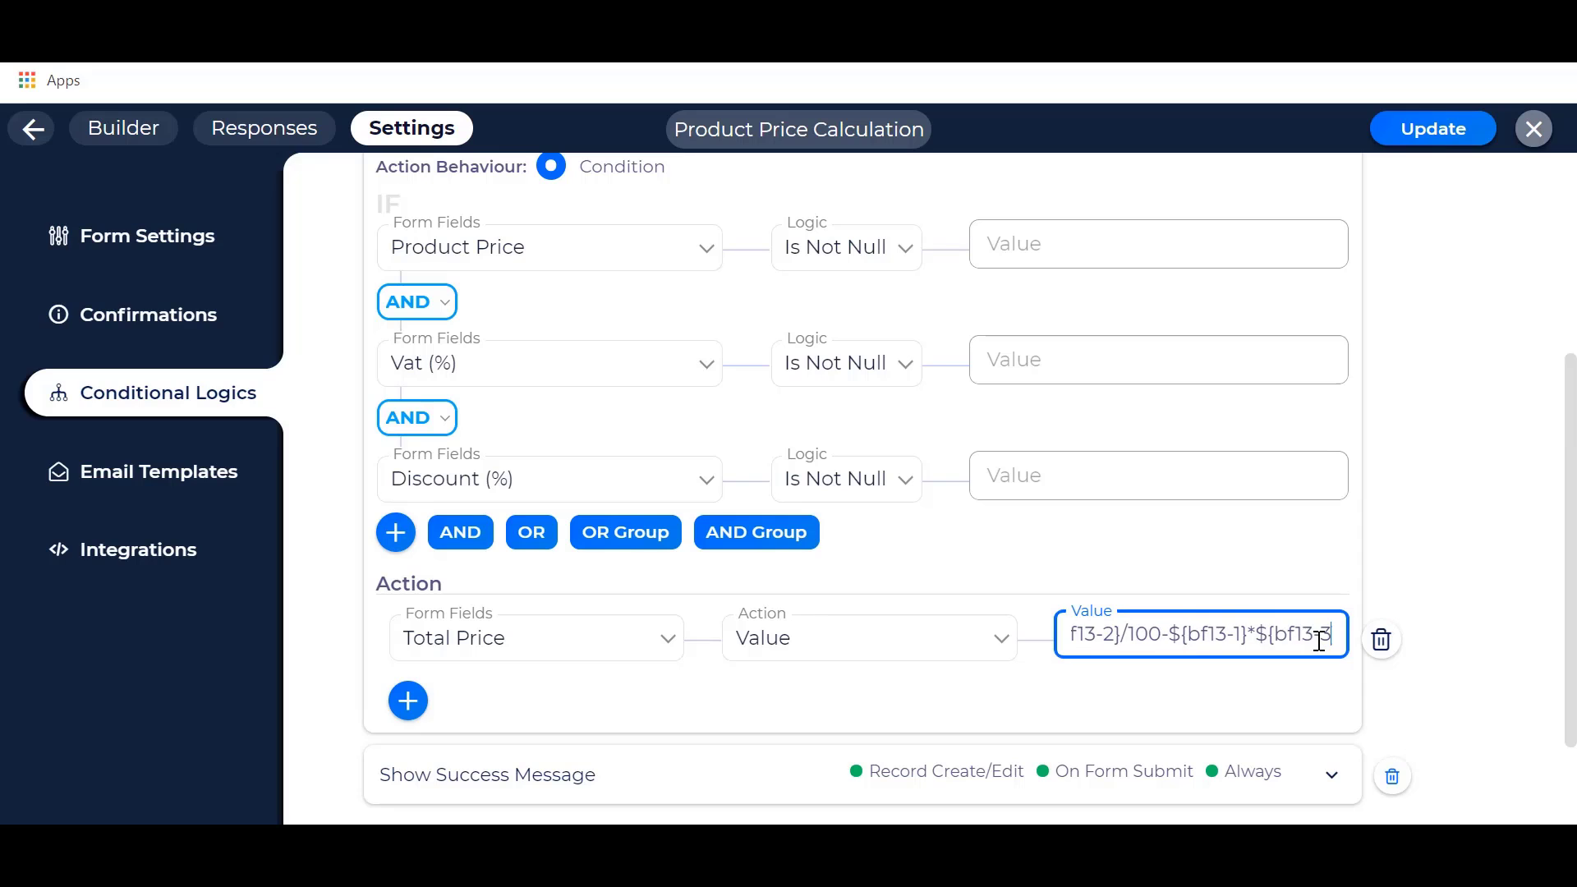
pyautogui.write('/100')
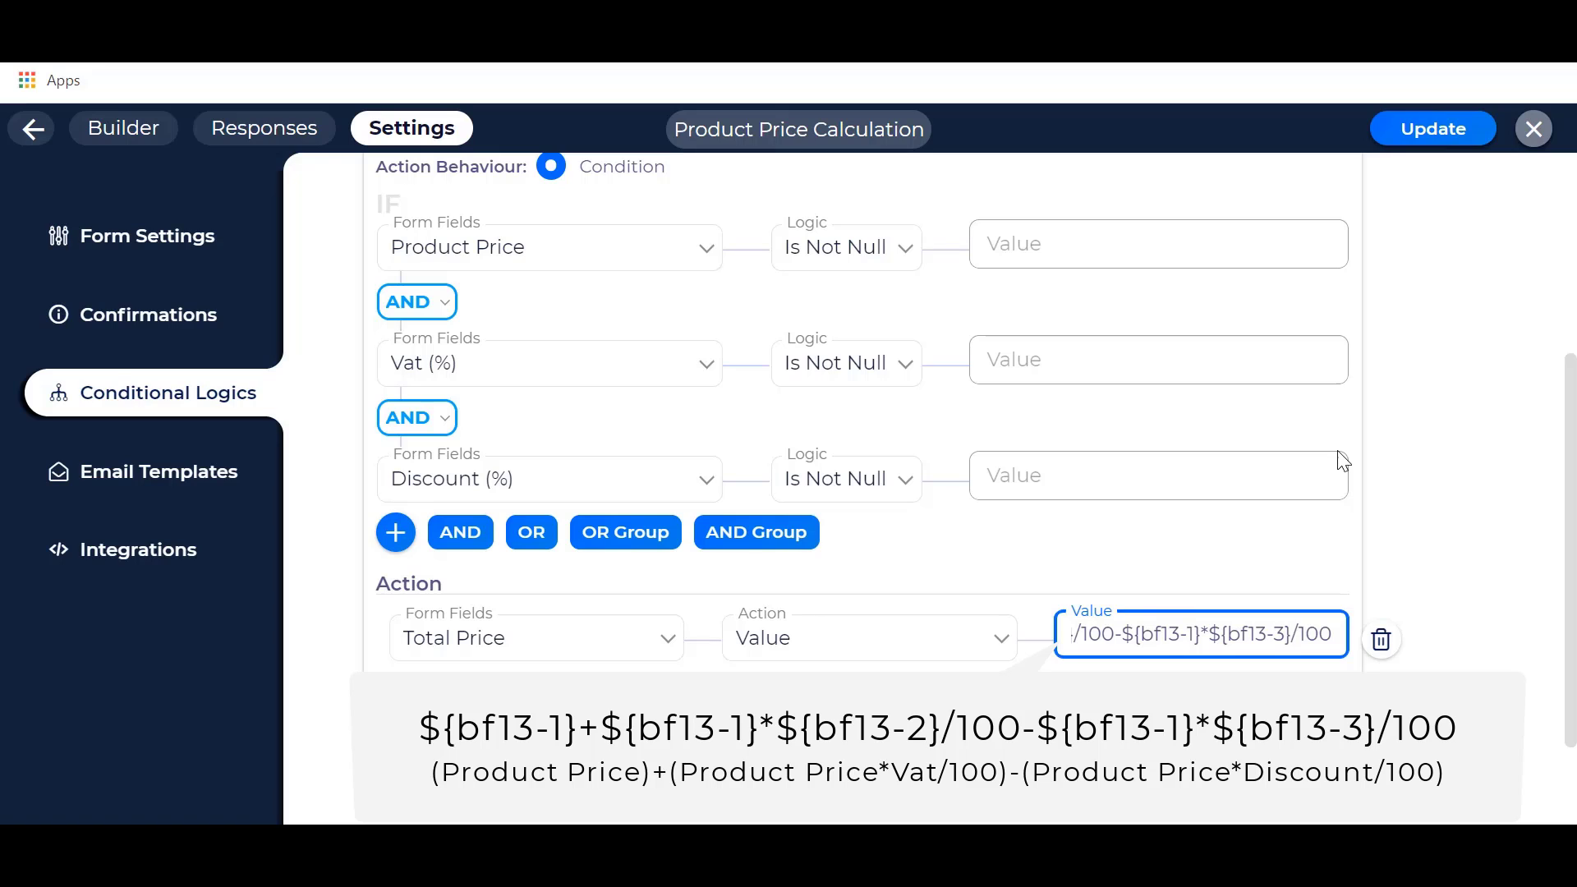
# Review the Total Price formula ${bf13-1}+${bf13-1}*${bf13-2}/100-${bf13-1}*${bf13-3}/100.
pyautogui.press('Home')
pyautogui.click(1249, 635)
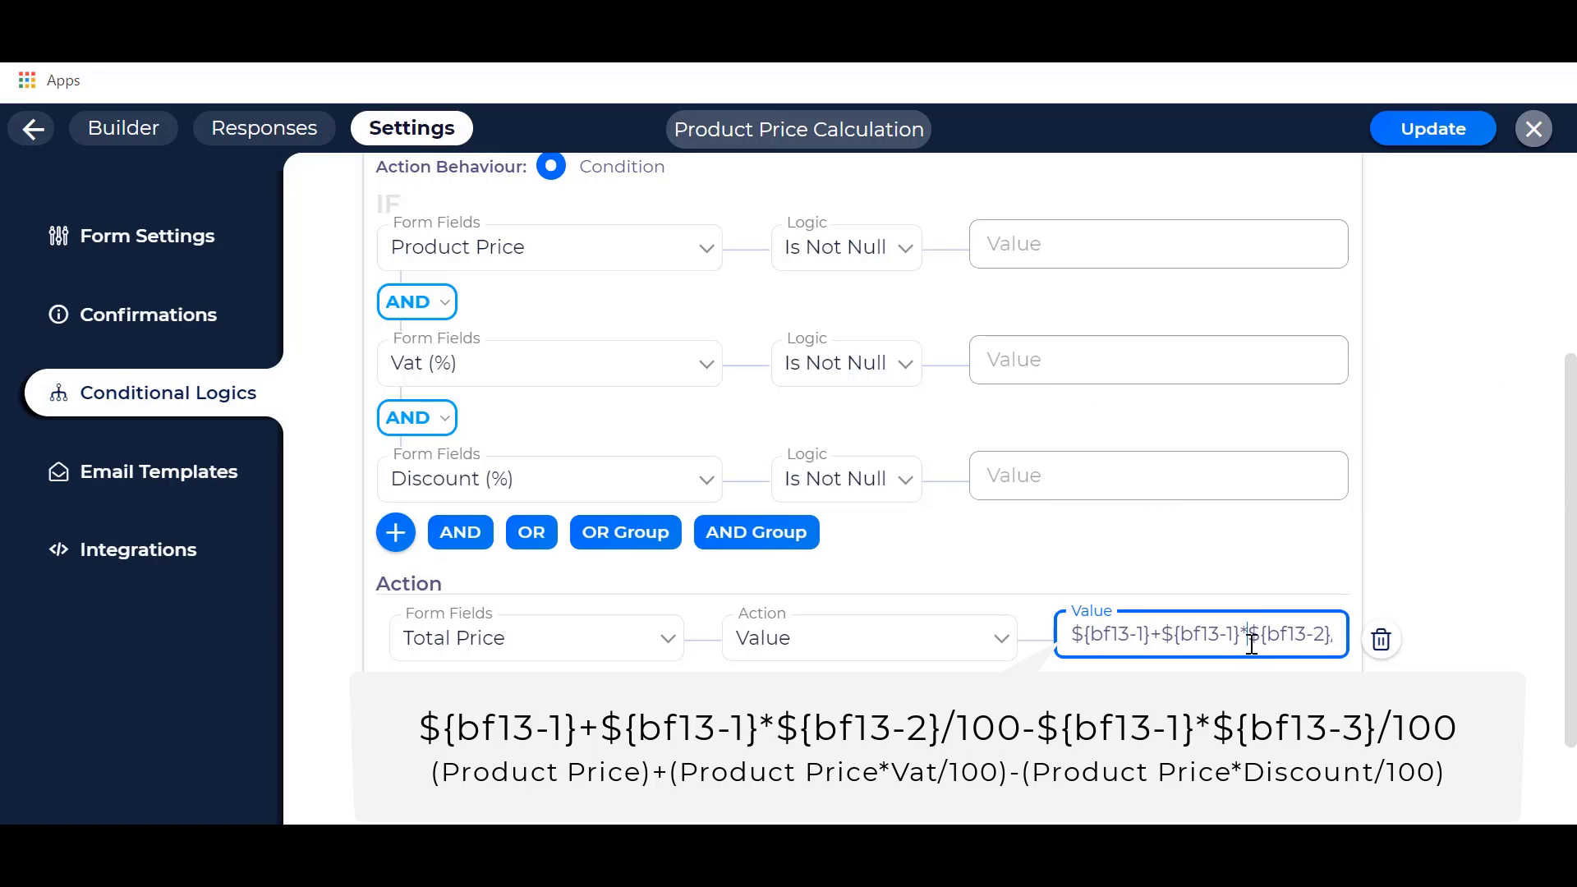
pyautogui.press('Right')
pyautogui.press('Right')
pyautogui.press('Right')
pyautogui.press('Right')
pyautogui.press('Right')
pyautogui.press('Right')
pyautogui.press('Right')
pyautogui.press('Right')
pyautogui.press('Right')
pyautogui.press('Right')
pyautogui.press('Right')
pyautogui.press('Right')
pyautogui.press('Right')
pyautogui.press('Right')
pyautogui.press('Right')
pyautogui.press('Right')
pyautogui.press('Right')
pyautogui.press('Right')
pyautogui.press('Right')
pyautogui.press('Right')
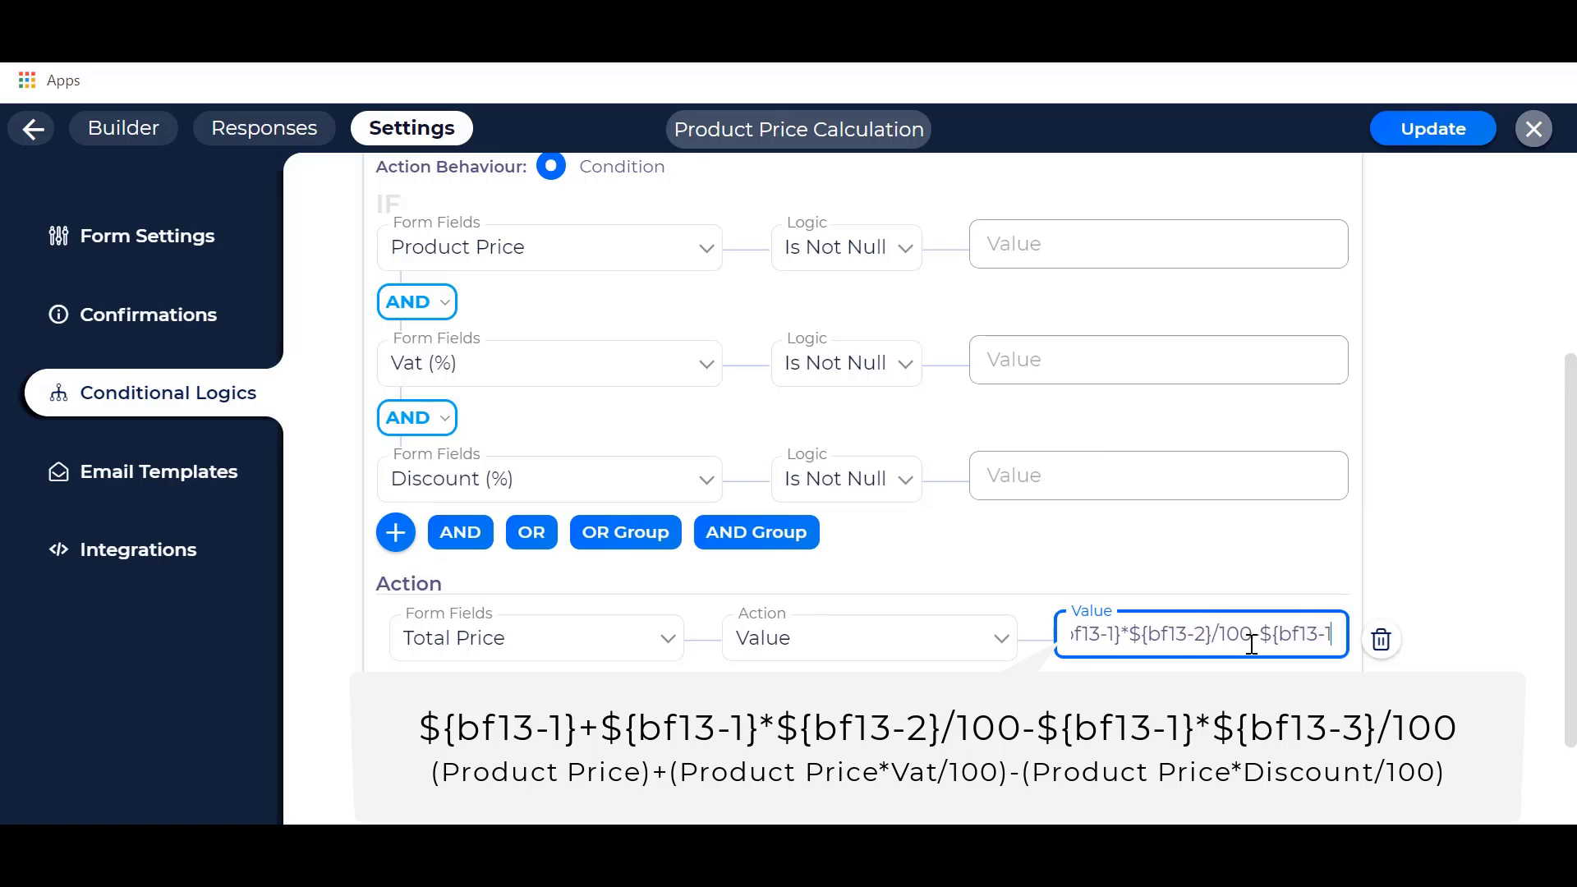
pyautogui.click(1208, 635)
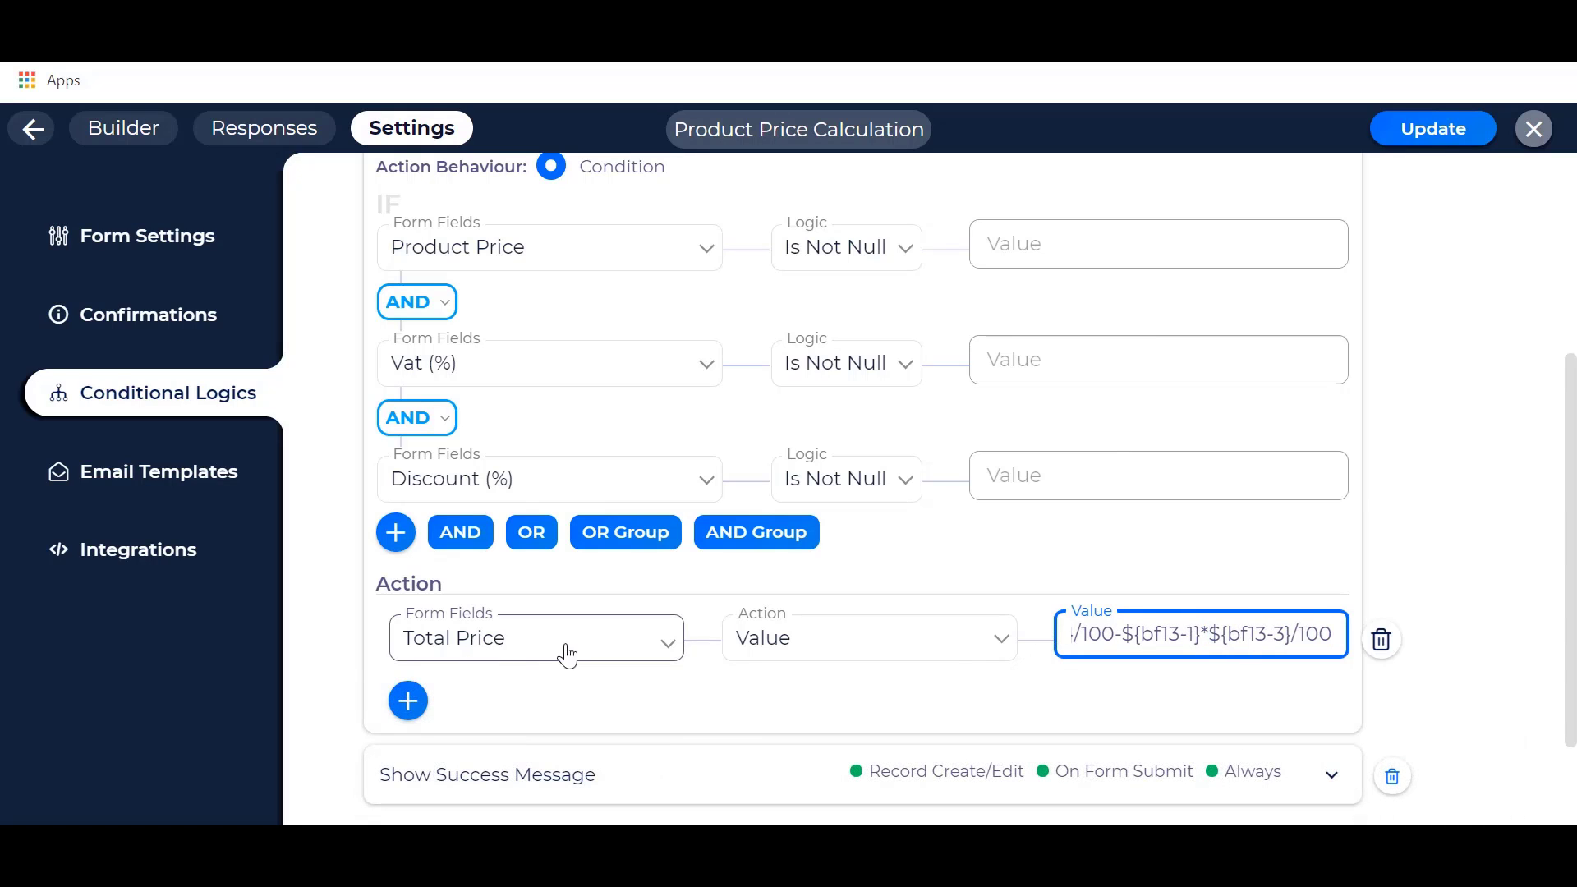
# Save the form's conditional logic changes with Update.
pyautogui.scroll(3, 841, 564)
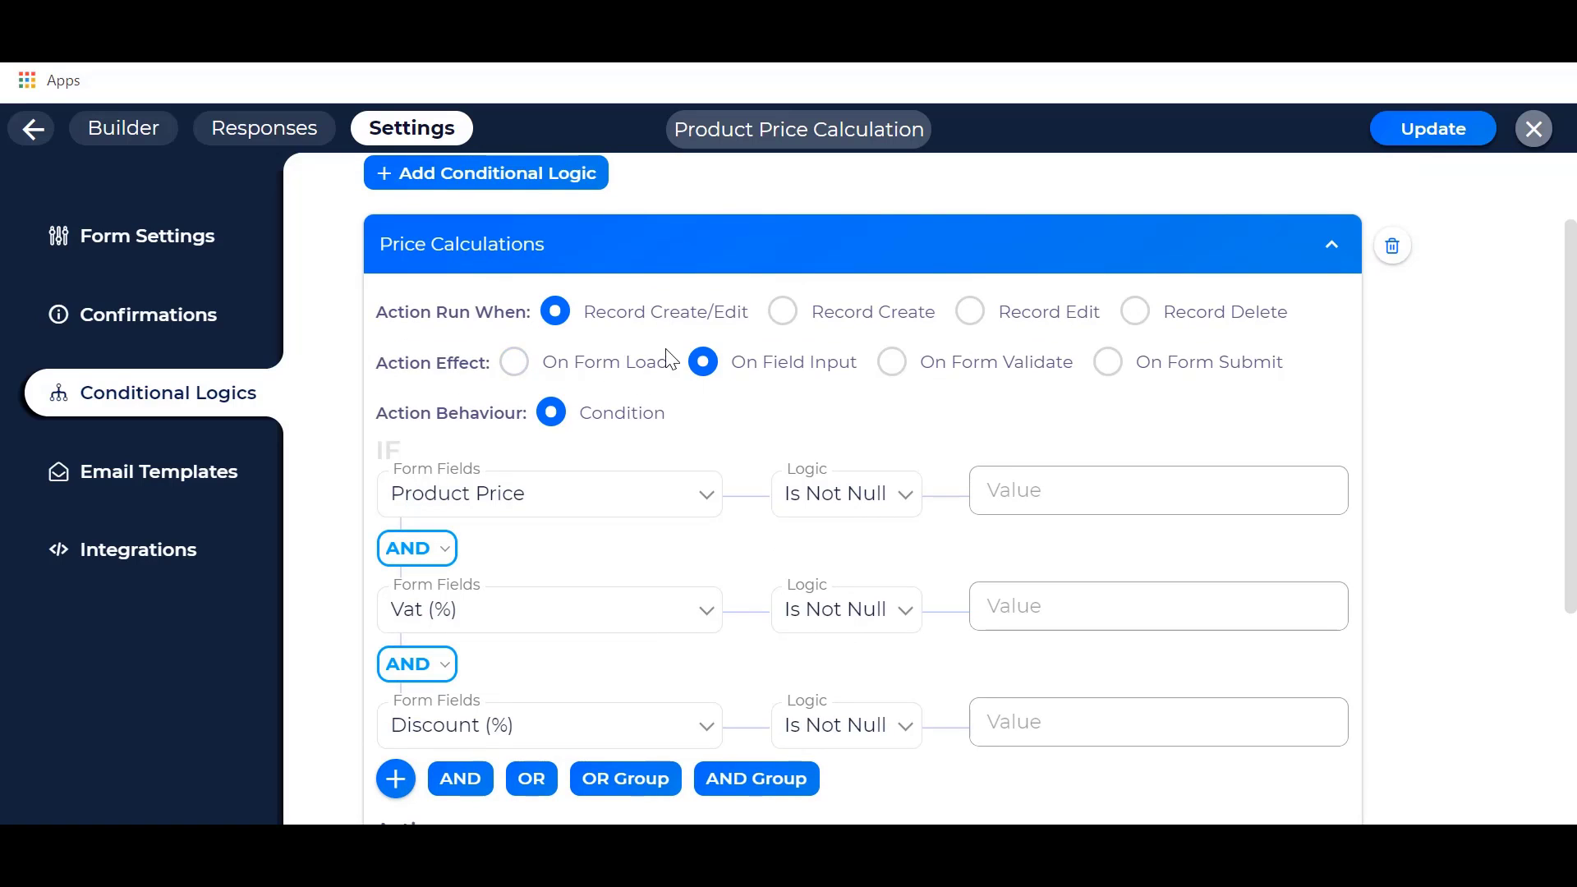
pyautogui.scroll(-2, 657, 423)
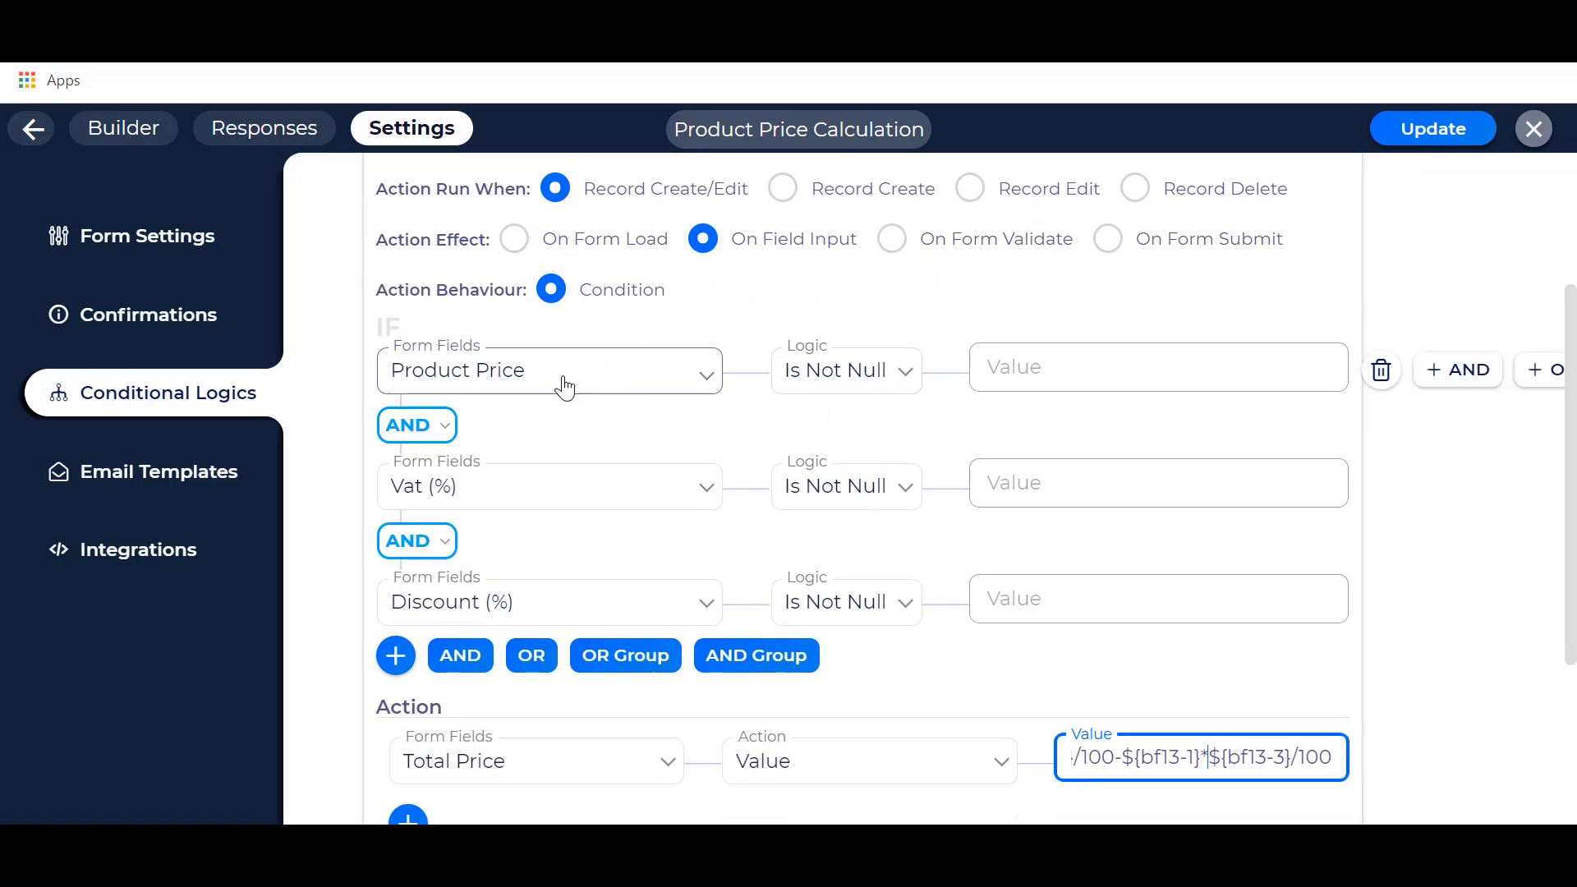
pyautogui.scroll(-2, 715, 389)
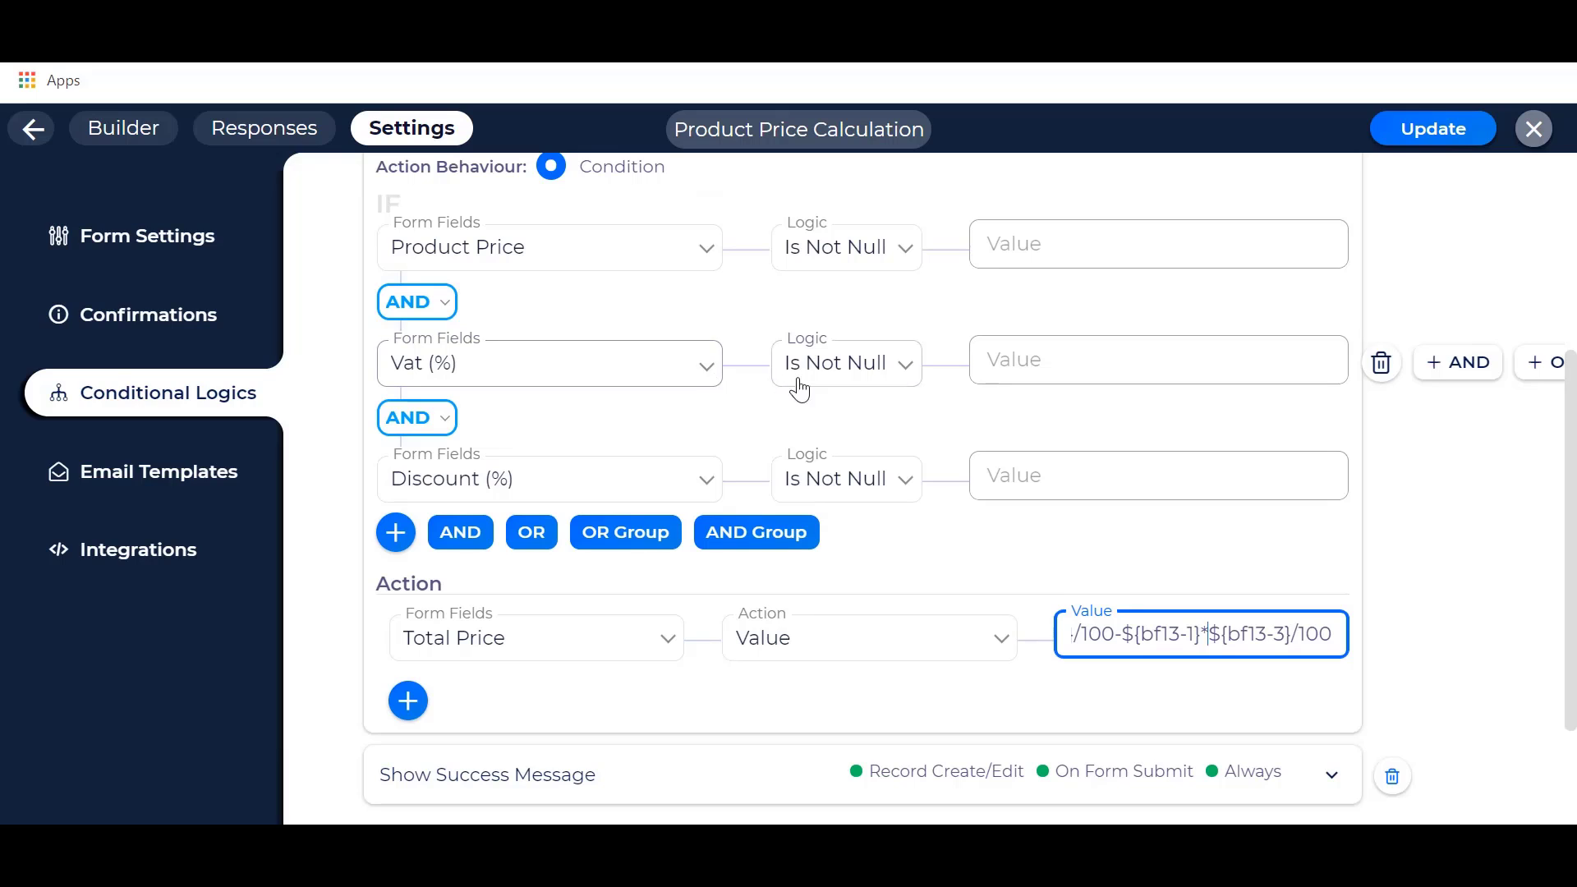
pyautogui.scroll(-1, 781, 495)
pyautogui.scroll(-2, 781, 493)
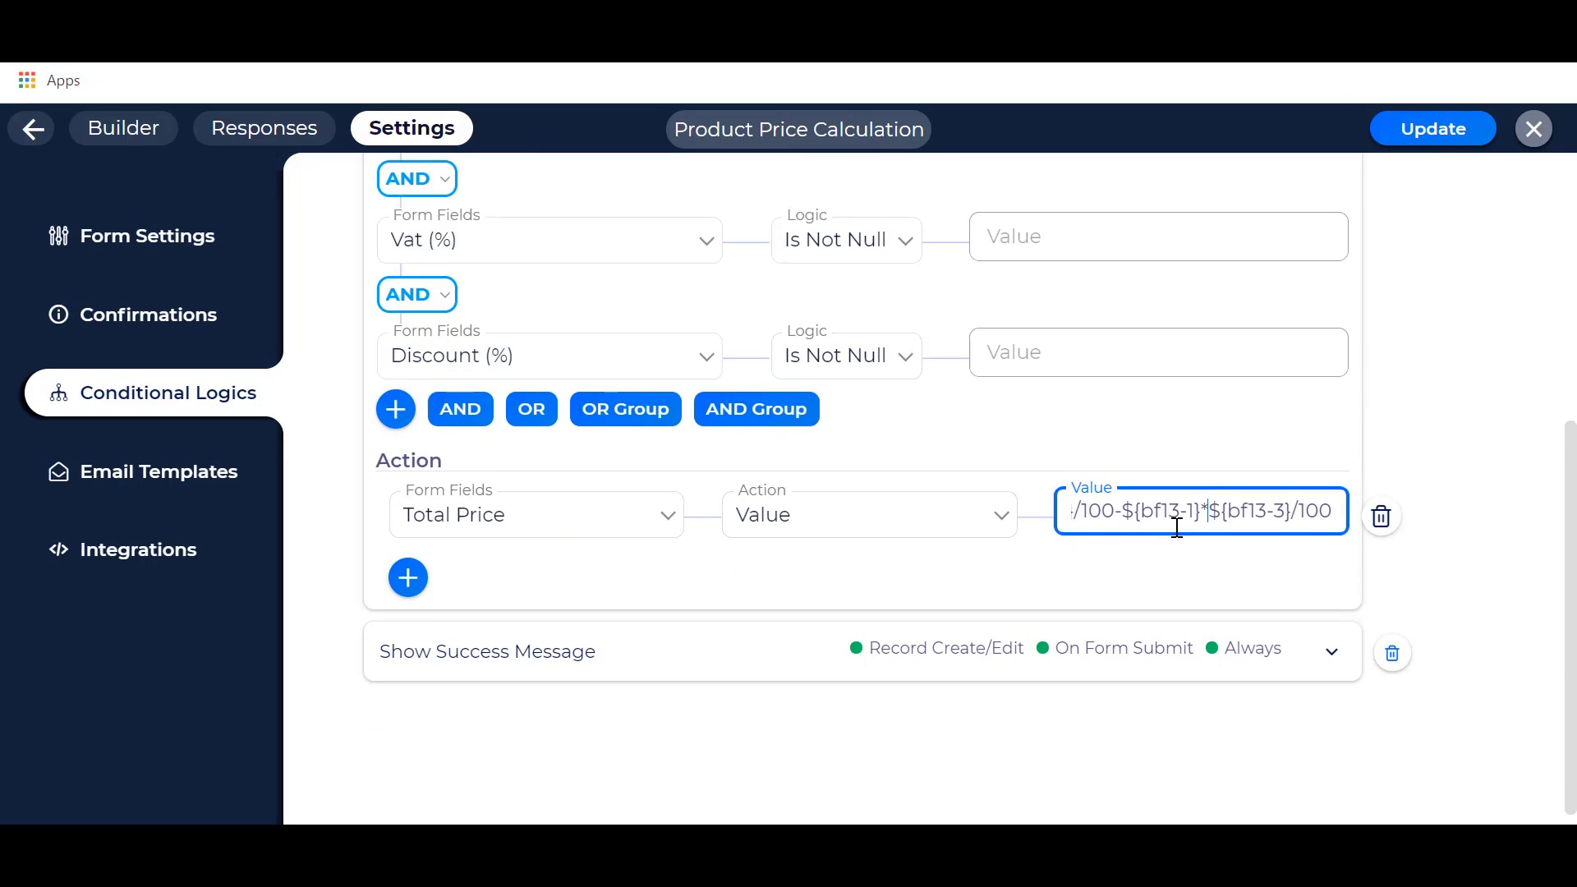
pyautogui.scroll(2, 1208, 498)
pyautogui.click(1439, 129)
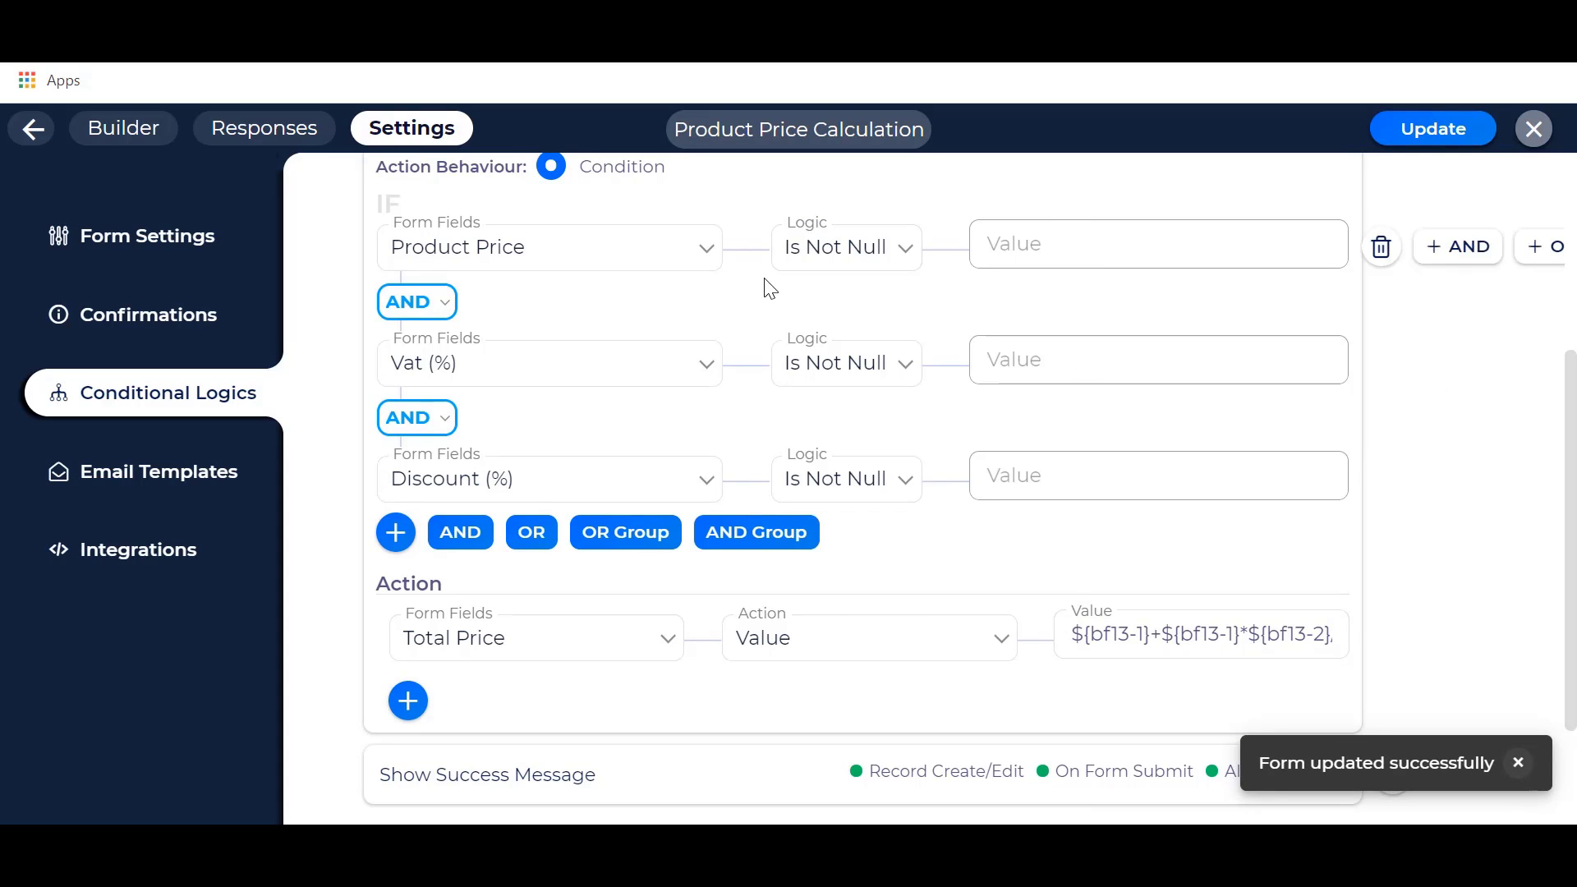
pyautogui.scroll(1, 766, 287)
pyautogui.scroll(3, 764, 288)
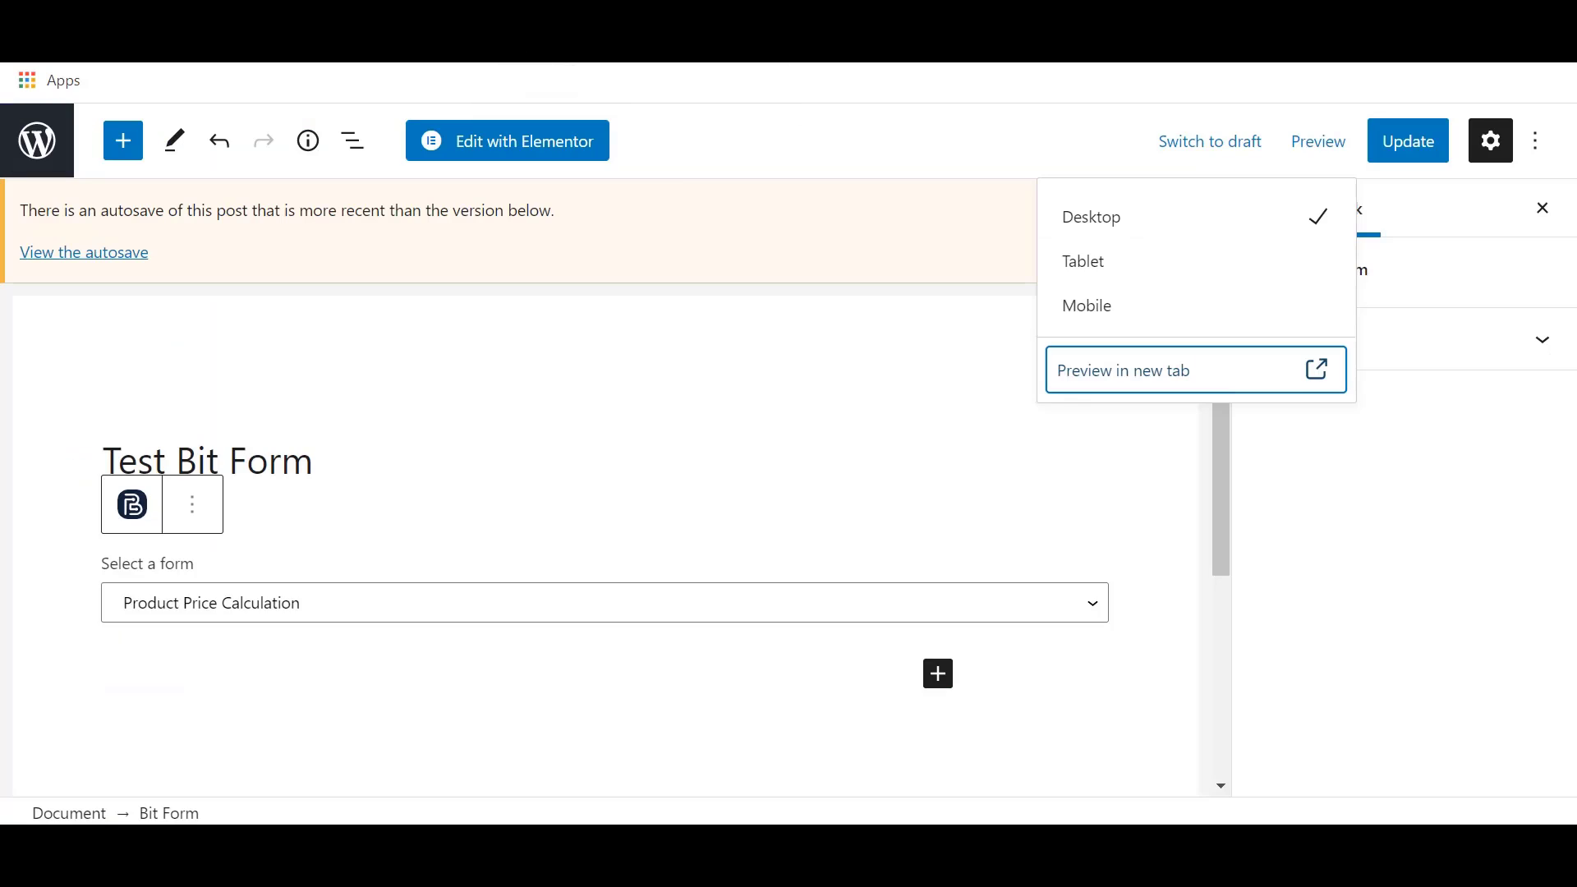
# Keep Product Price Calculation selected in the Bit Form block and preview the page in a new tab.
pyautogui.click(270, 612)
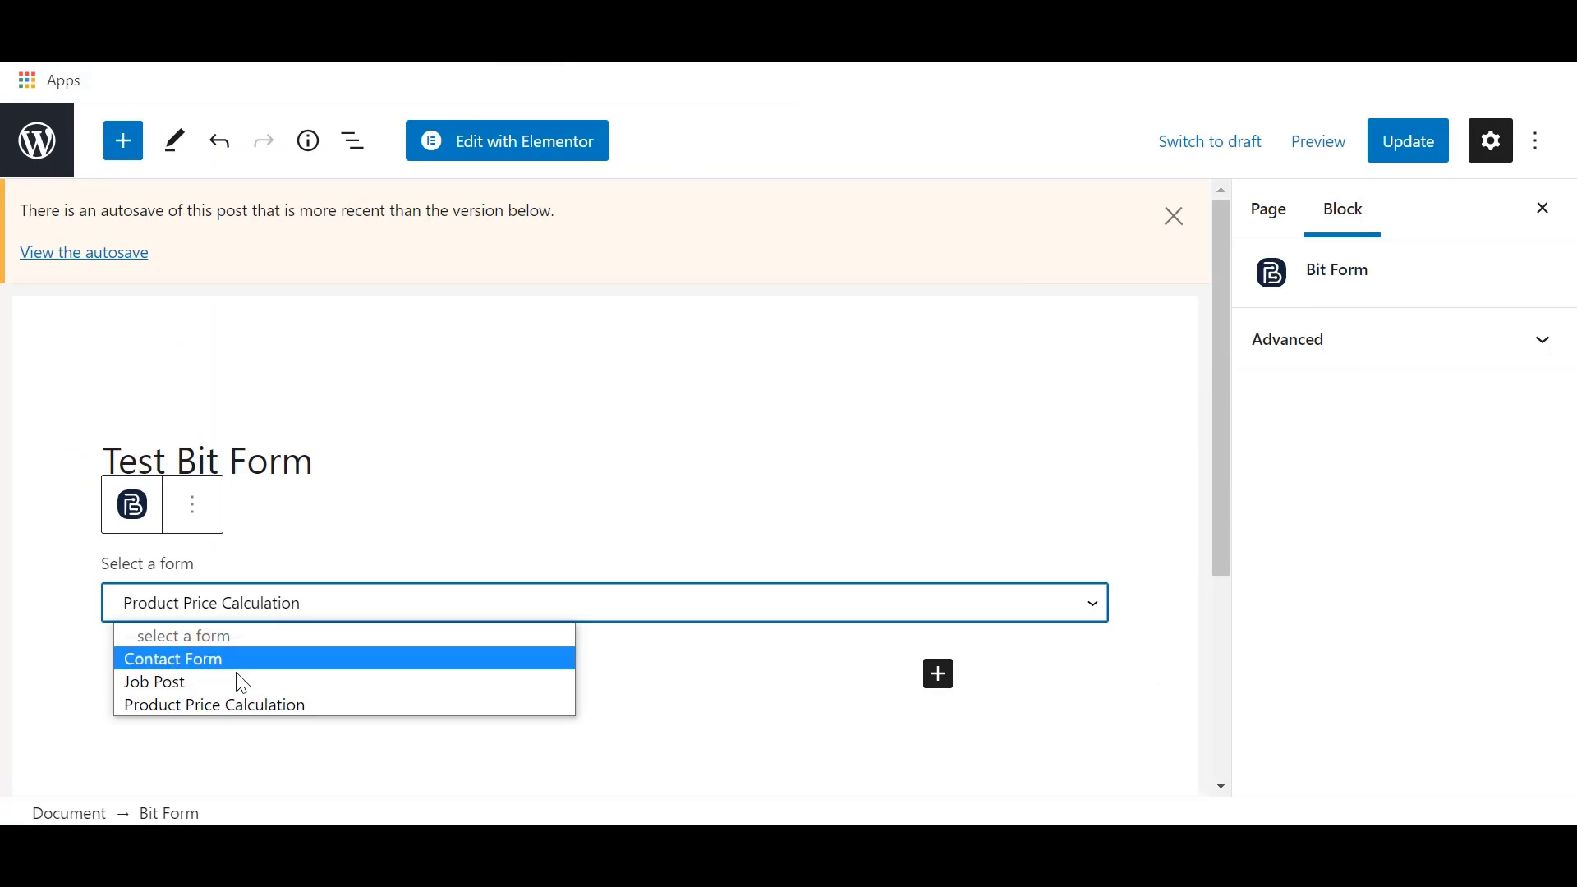
pyautogui.click(230, 703)
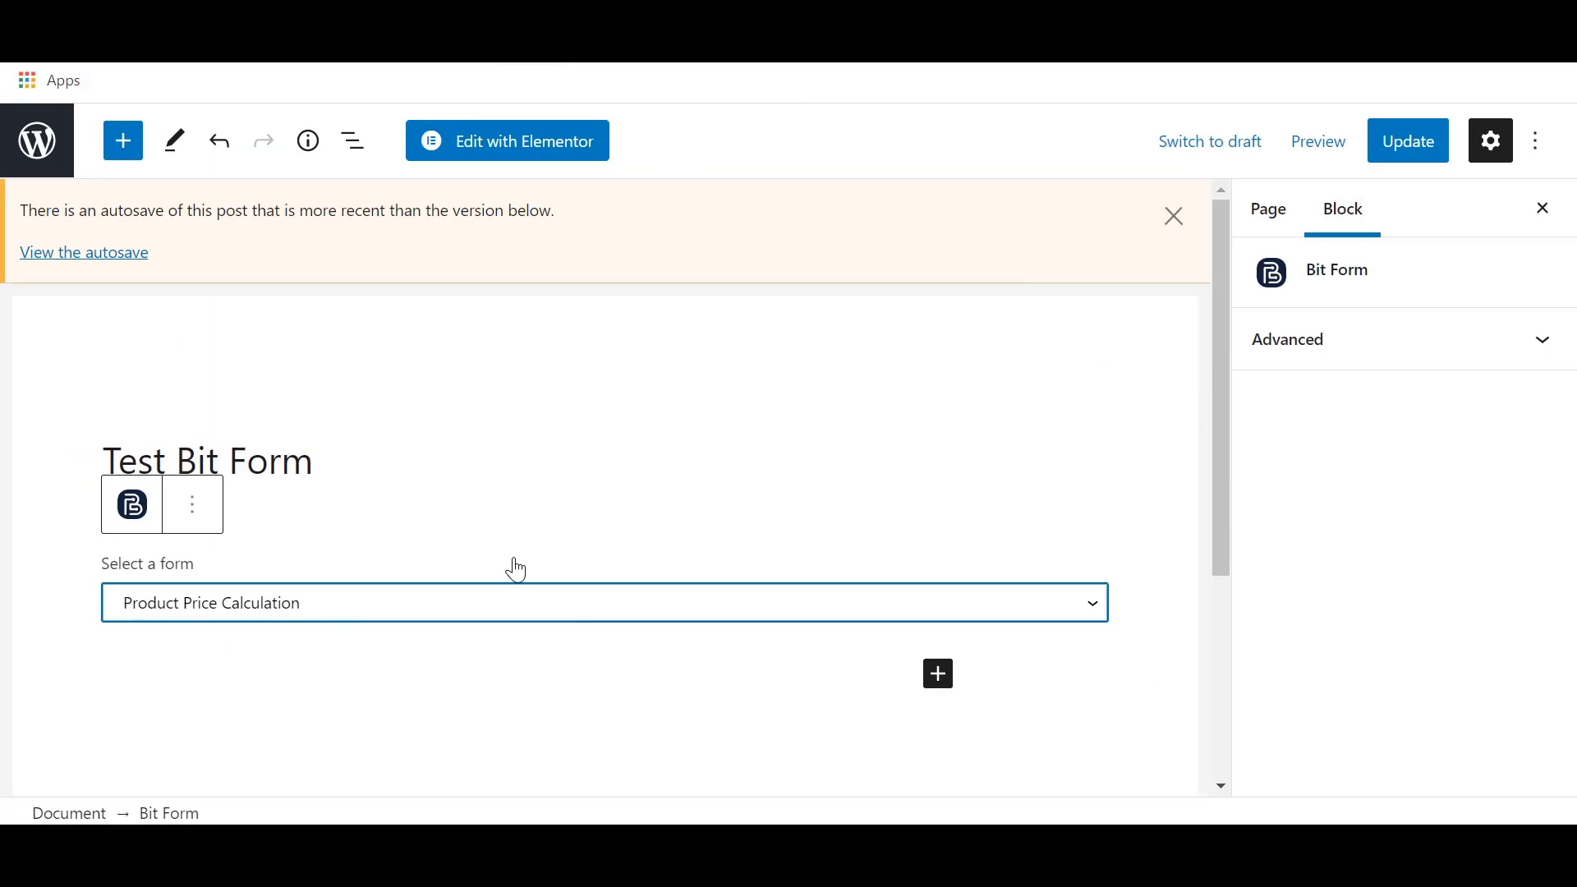
pyautogui.click(1315, 148)
pyautogui.click(1144, 387)
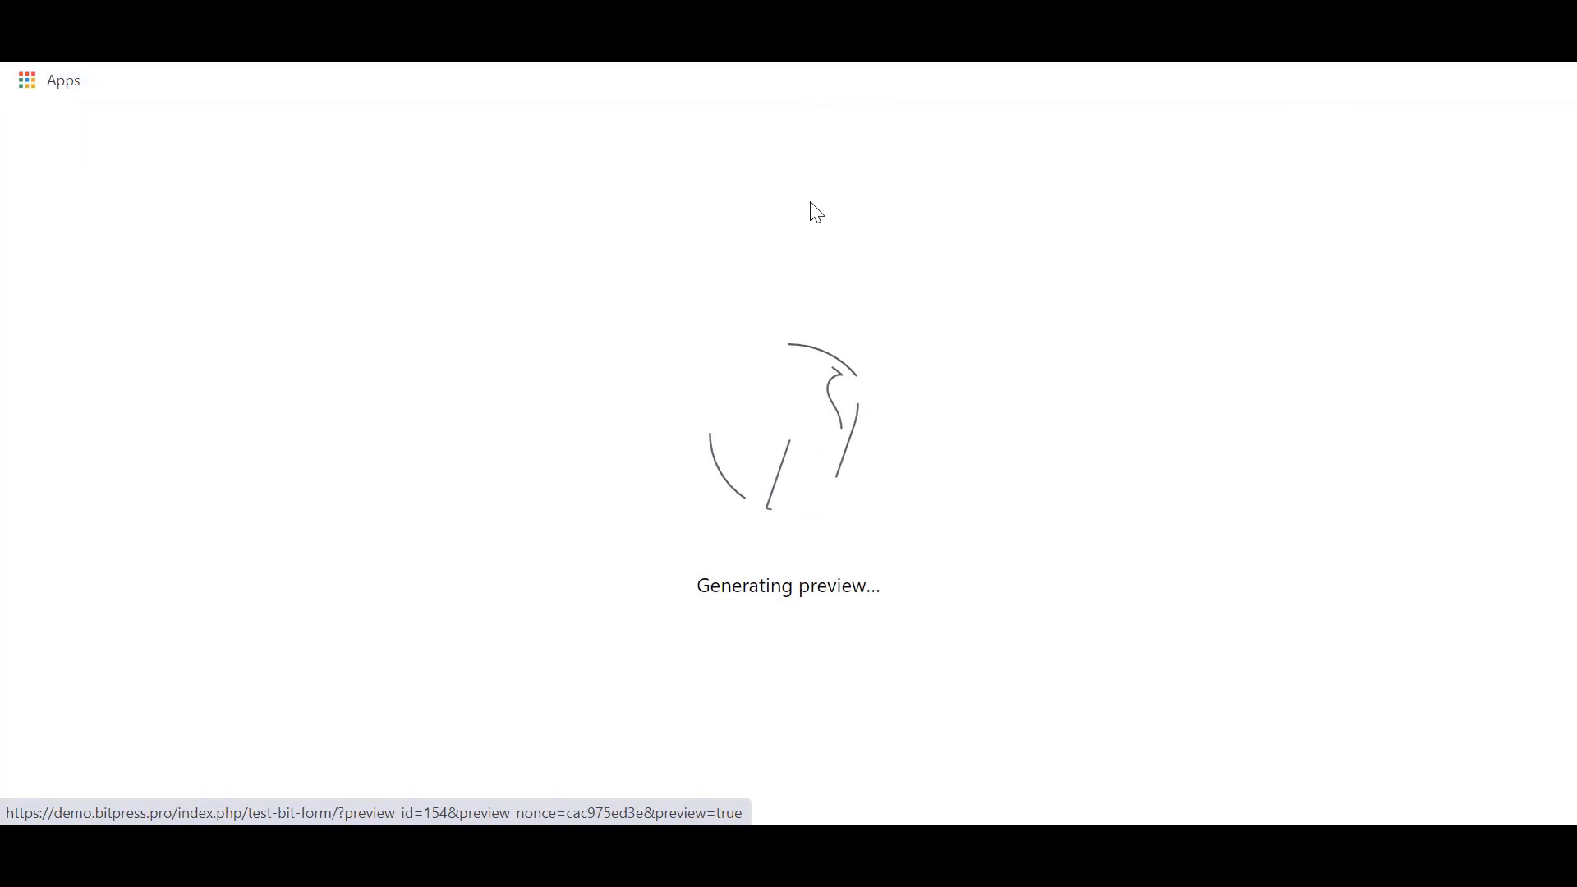
# Enter Product Price 500, Vat 2 and Discount 10, check Total Price, then reload to retry.
pyautogui.scroll(-5, 705, 450)
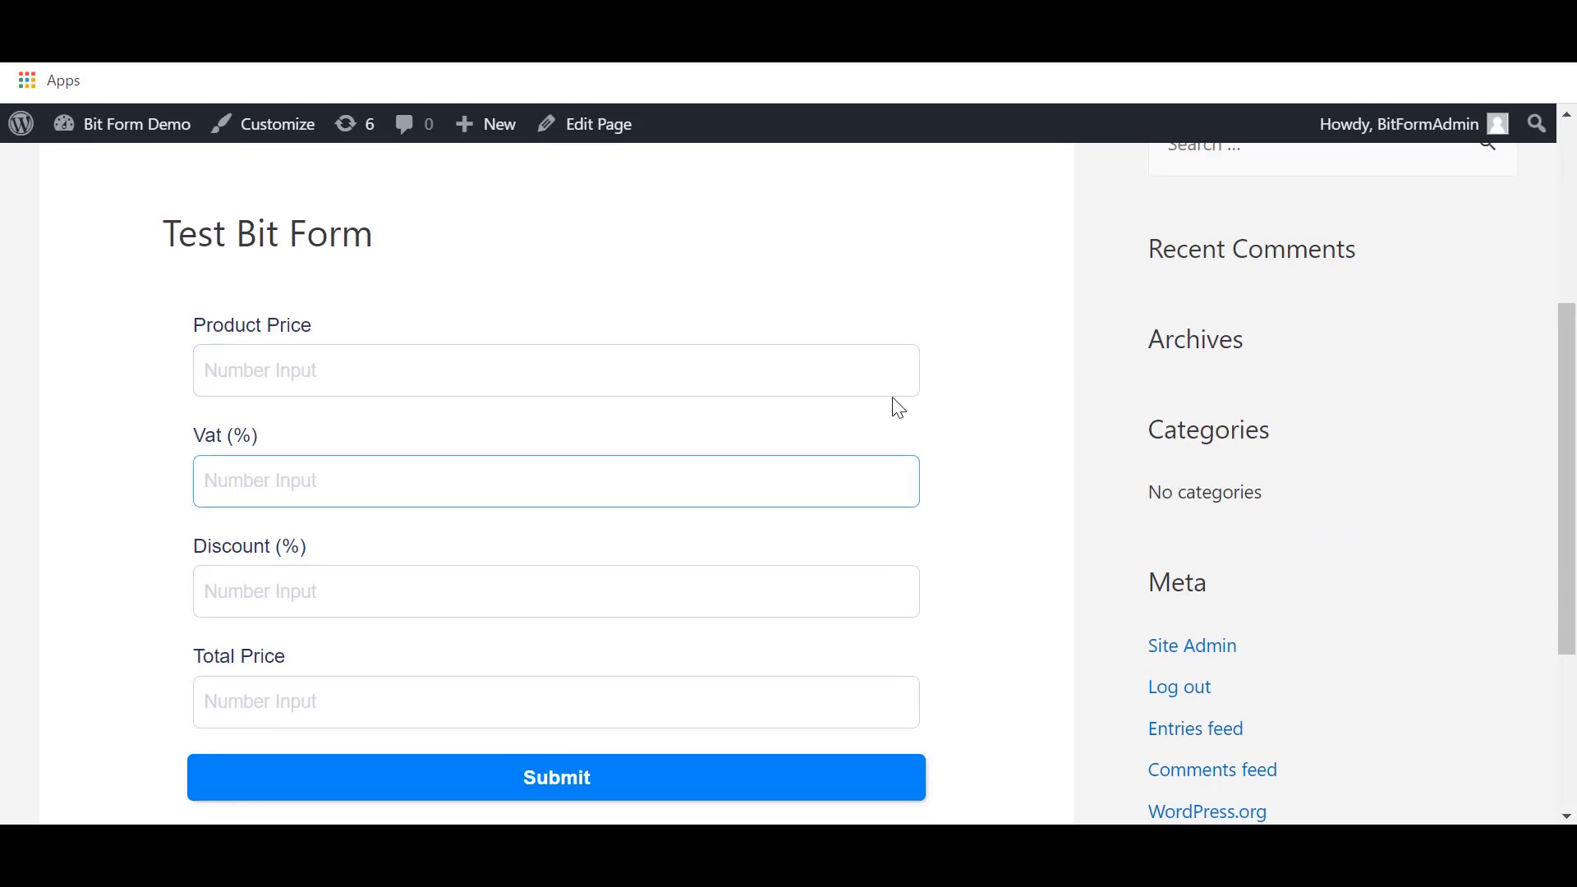
pyautogui.click(506, 358)
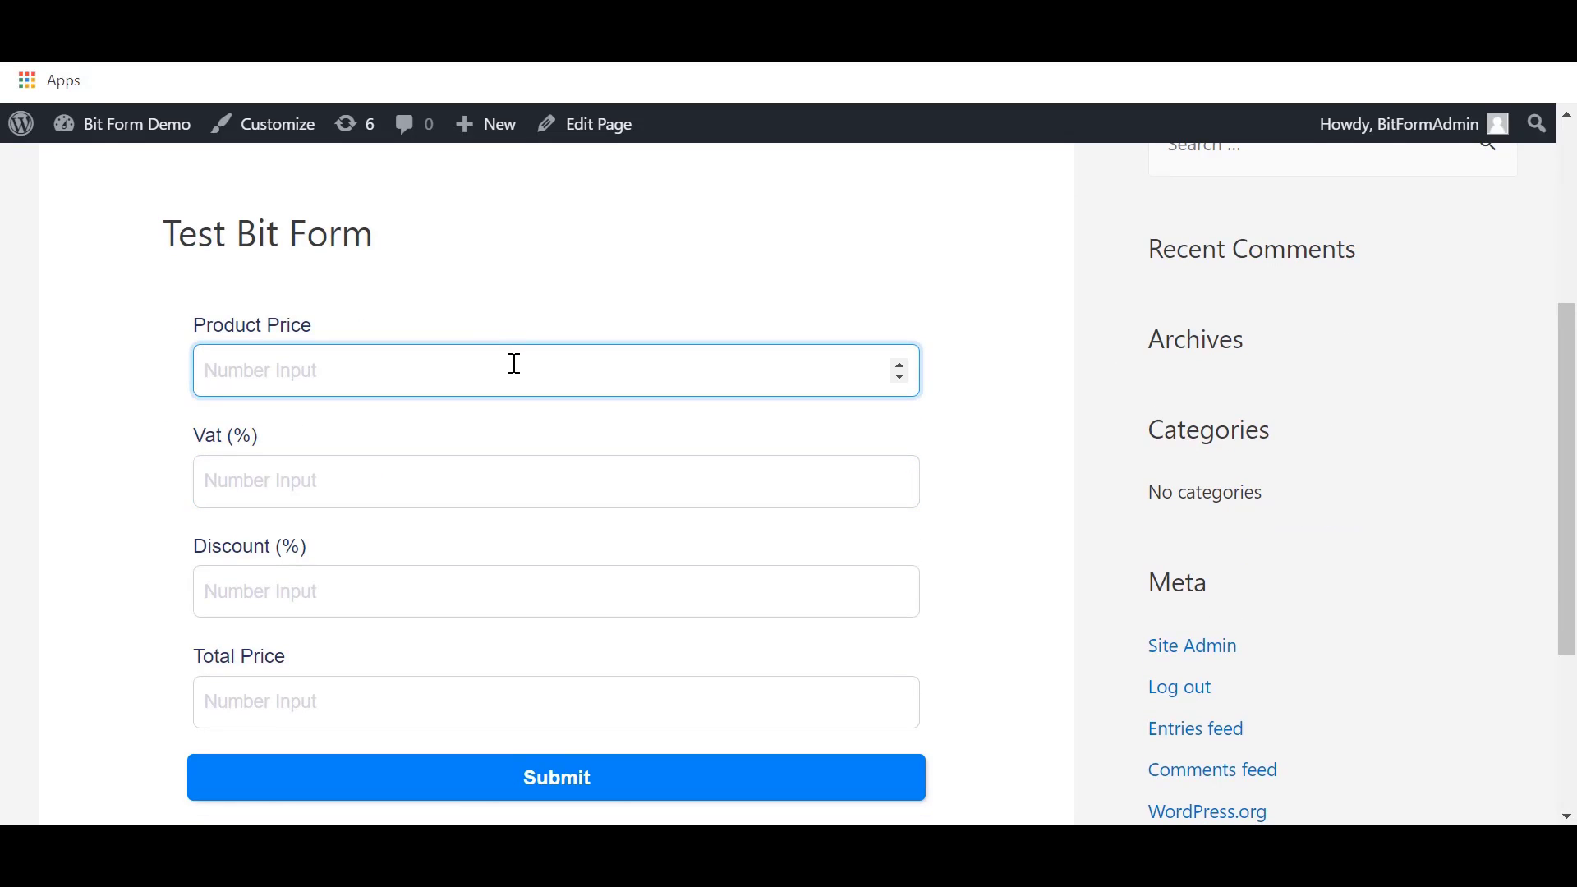
pyautogui.write('500')
pyautogui.click(392, 474)
pyautogui.write('2')
pyautogui.click(304, 598)
pyautogui.write('10')
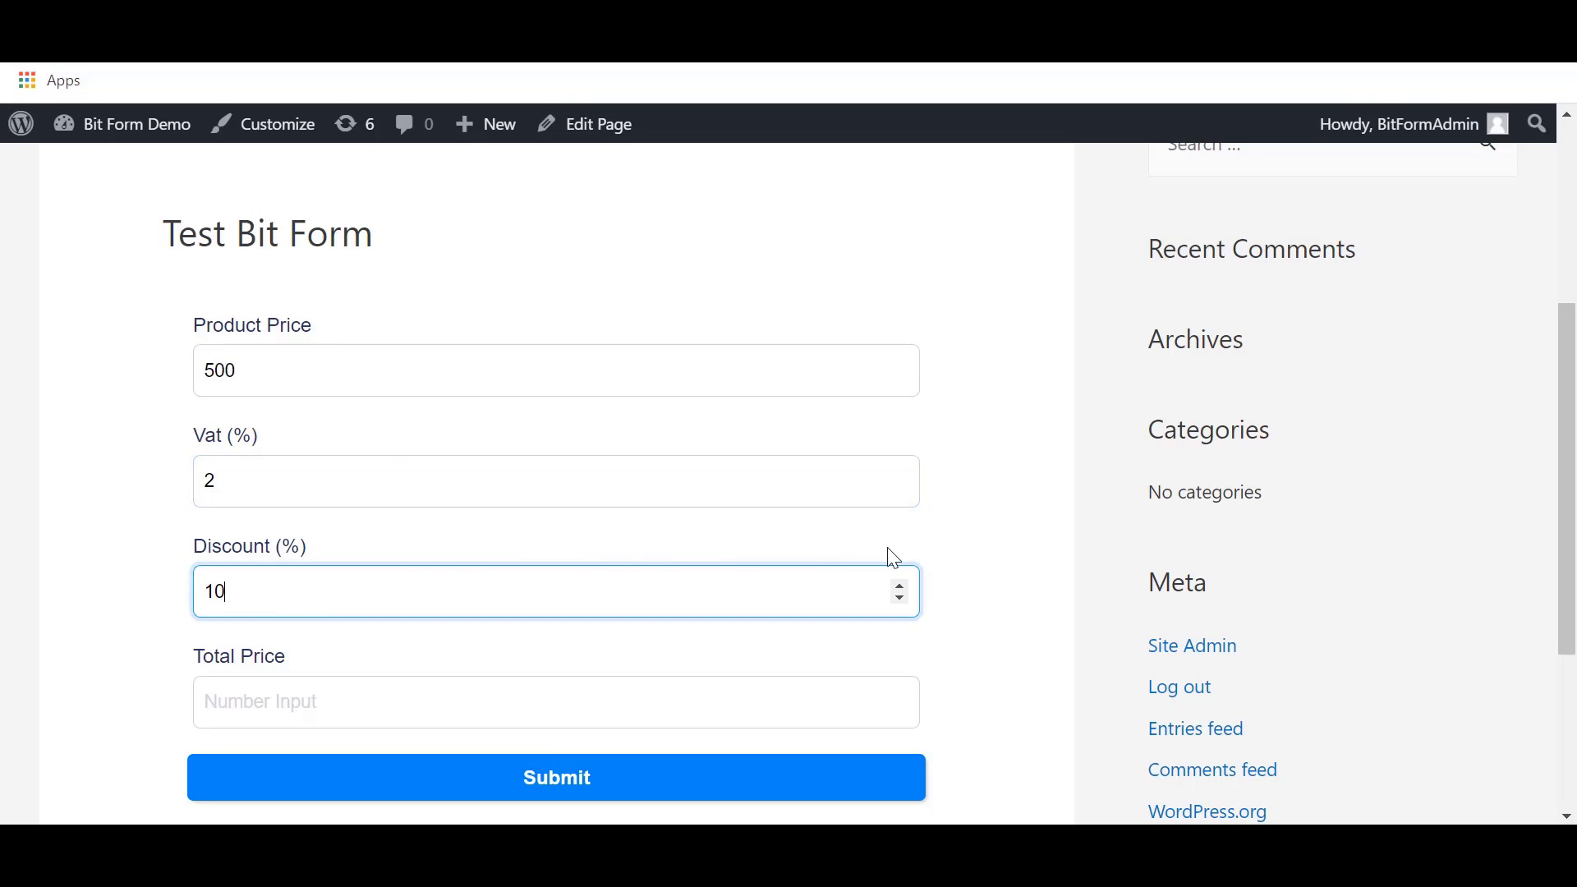
pyautogui.click(465, 712)
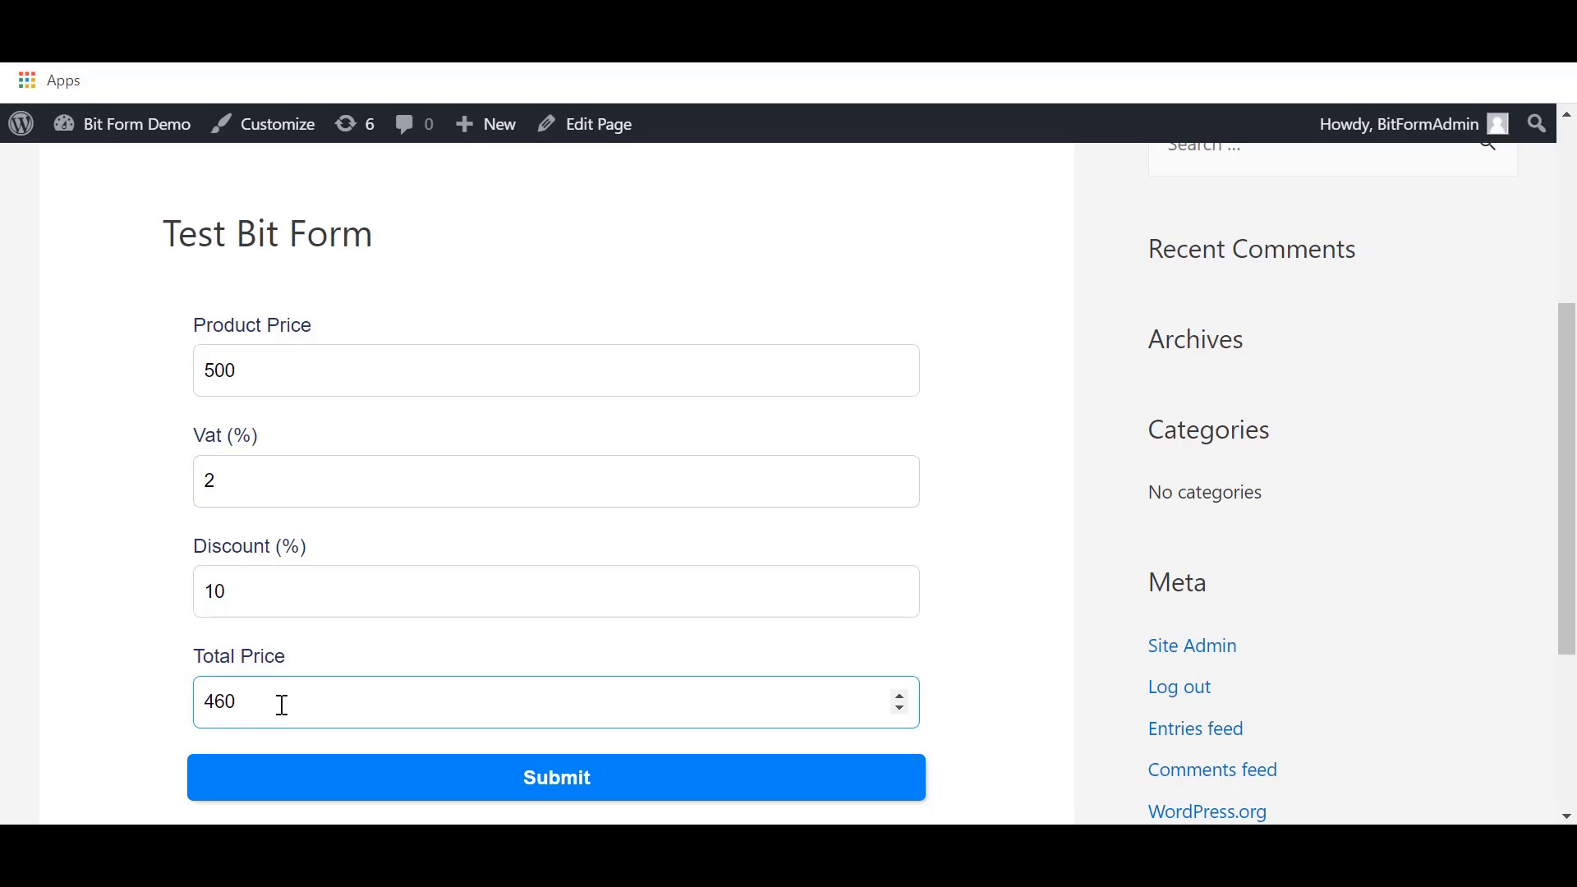
pyautogui.click(143, 79)
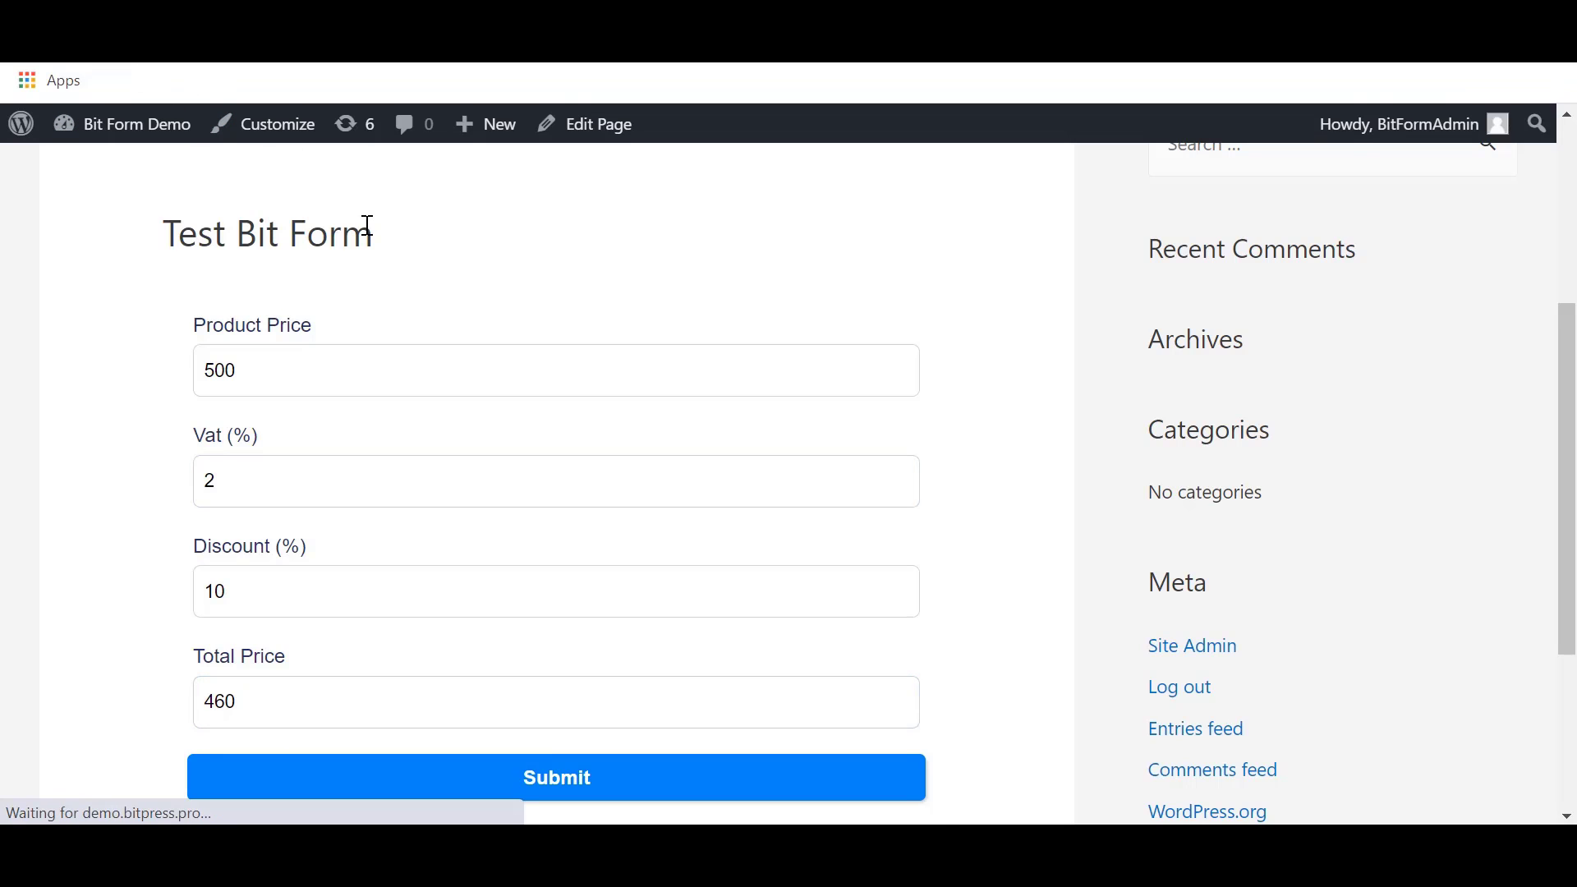
pyautogui.click(274, 363)
# Enter Product Price 100, Vat 2% and Discount 10% in the previewed form.
pyautogui.write('100')
pyautogui.click(287, 468)
pyautogui.write('2')
pyautogui.click(276, 580)
pyautogui.write('10')
pyautogui.click(952, 442)
# Review the inputs and confirm the Total Price field shows 92.
pyautogui.click(261, 708)
pyautogui.click(257, 337)
pyautogui.click(218, 482)
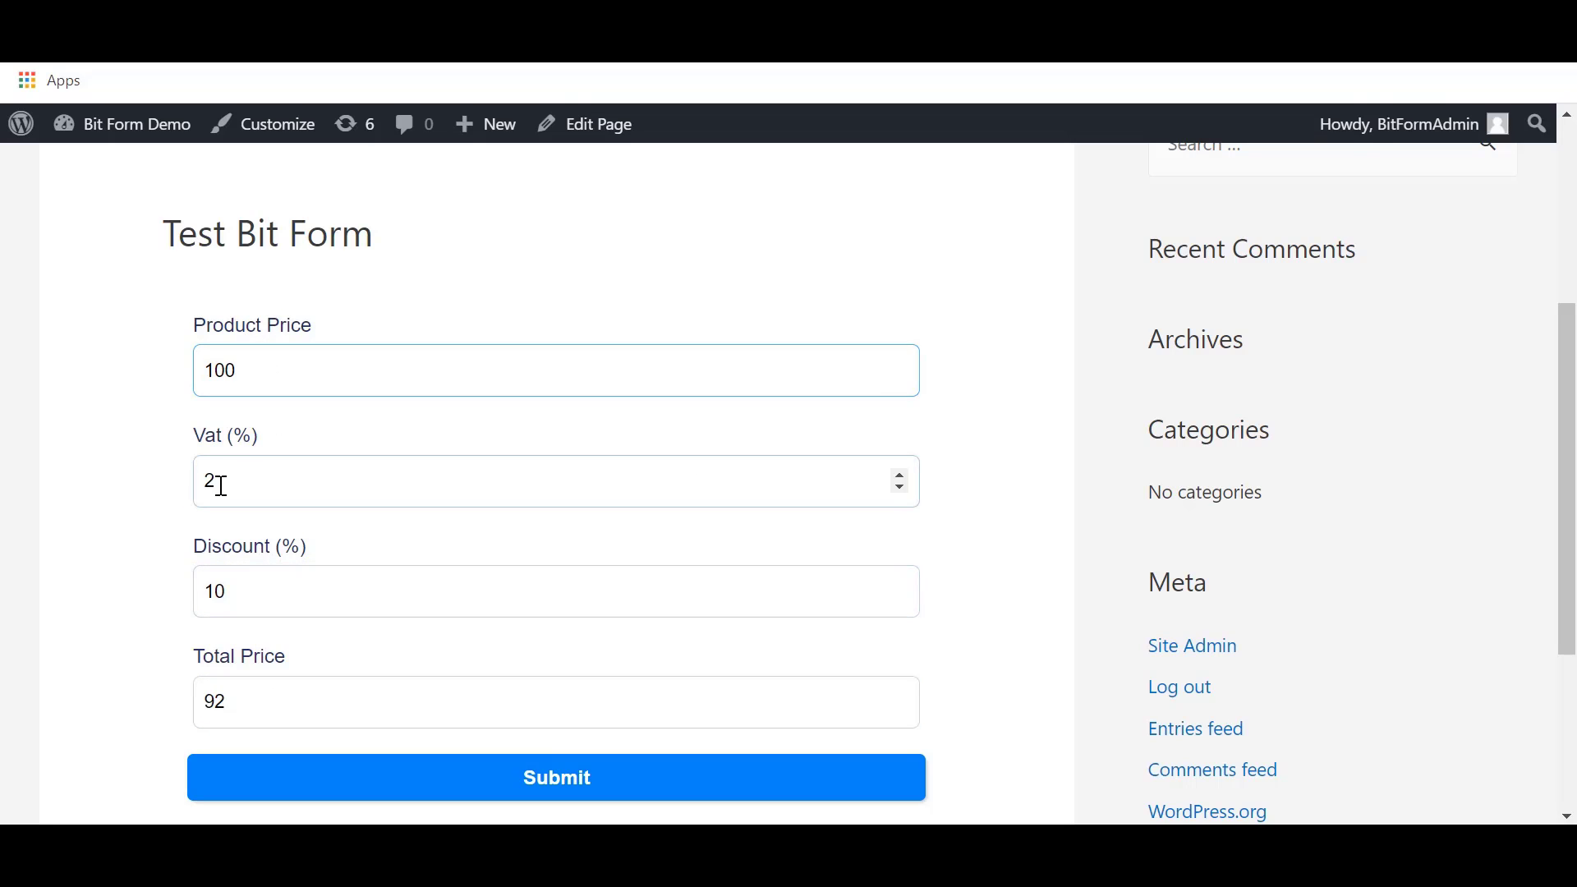
pyautogui.click(356, 579)
pyautogui.click(605, 715)
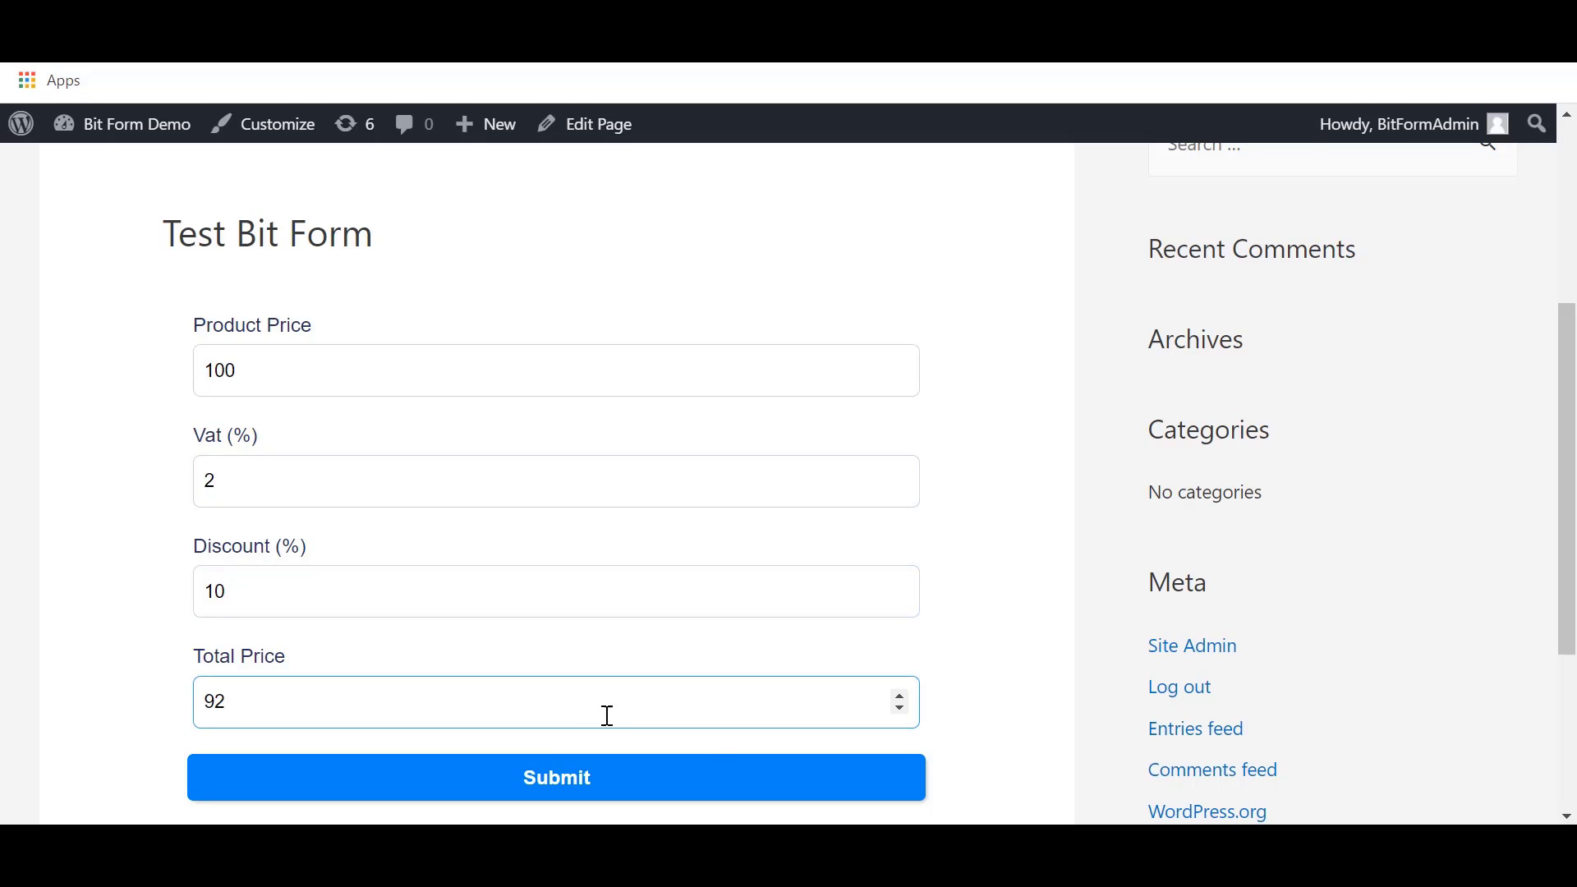
pyautogui.click(1015, 625)
pyautogui.click(809, 721)
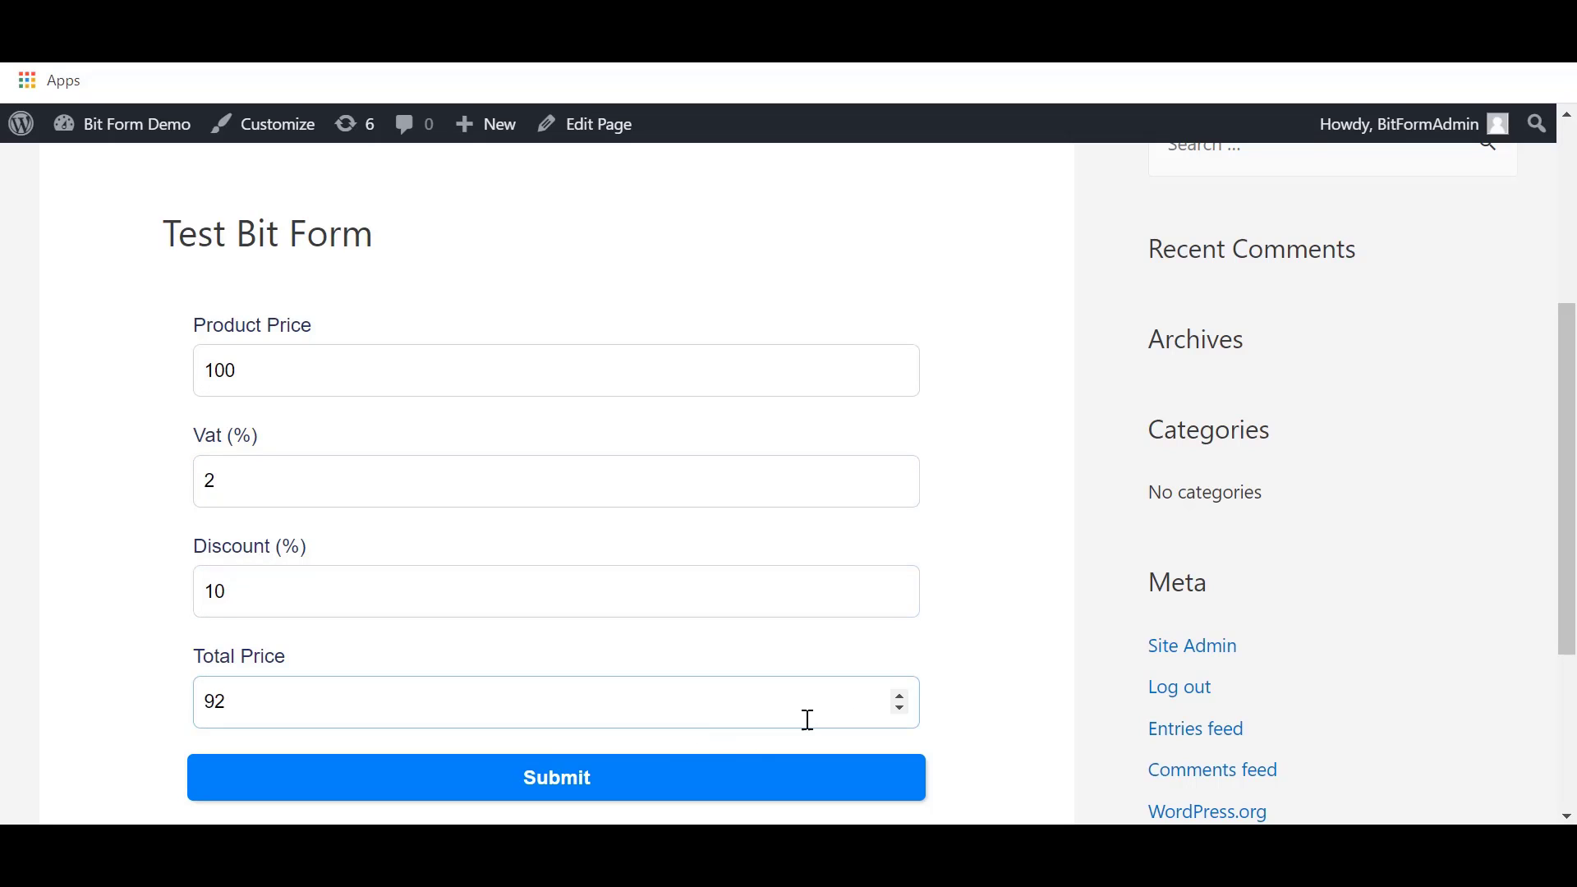